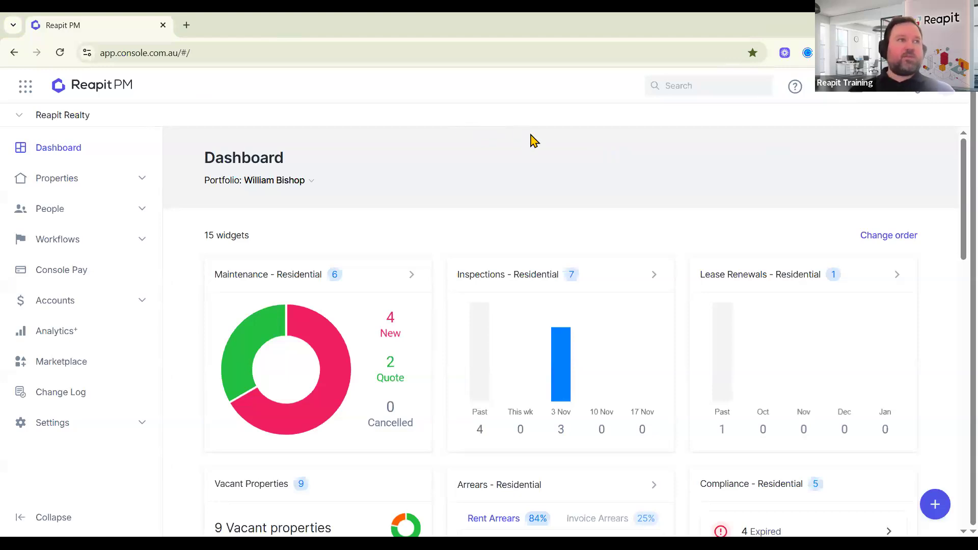
Expand the global search bar in the Reapit Realty dashboard header.
left_click(693, 96)
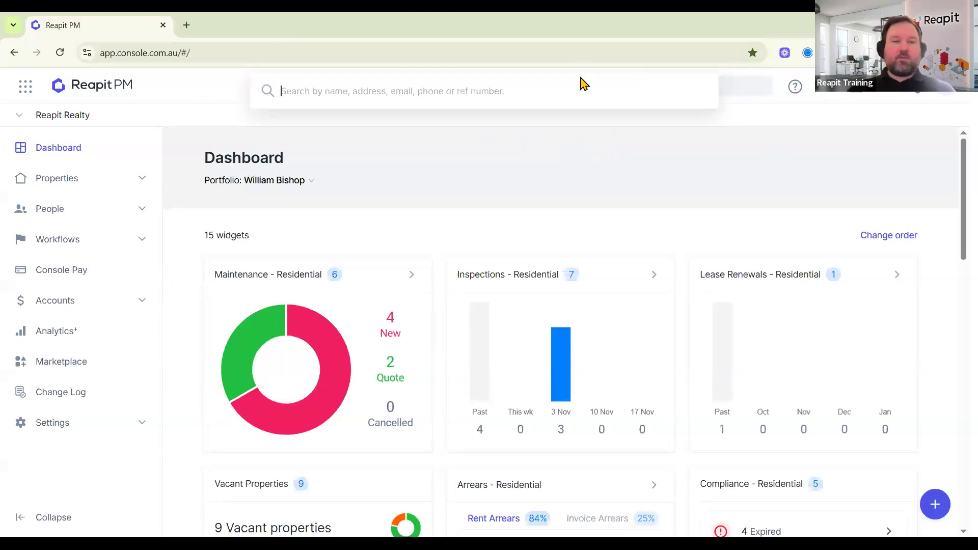
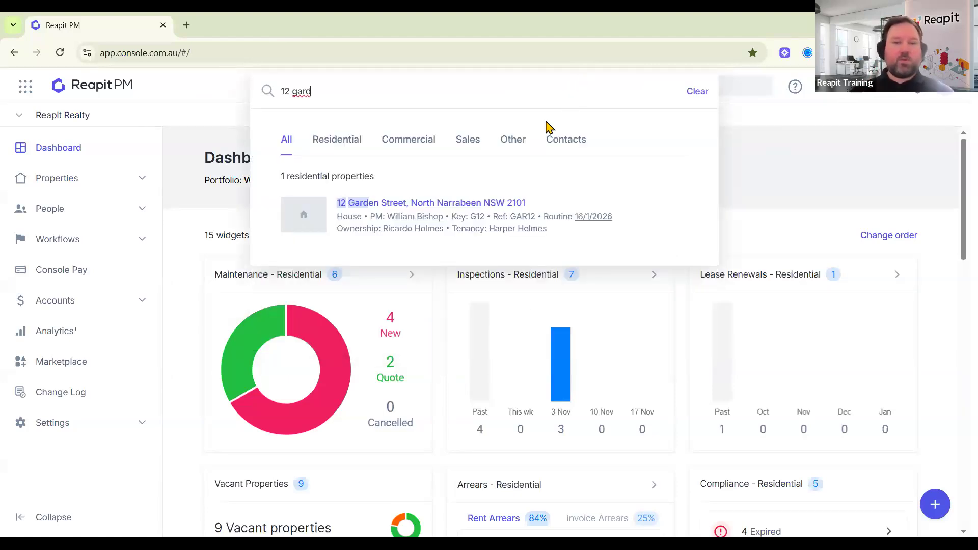
left_click(456, 203)
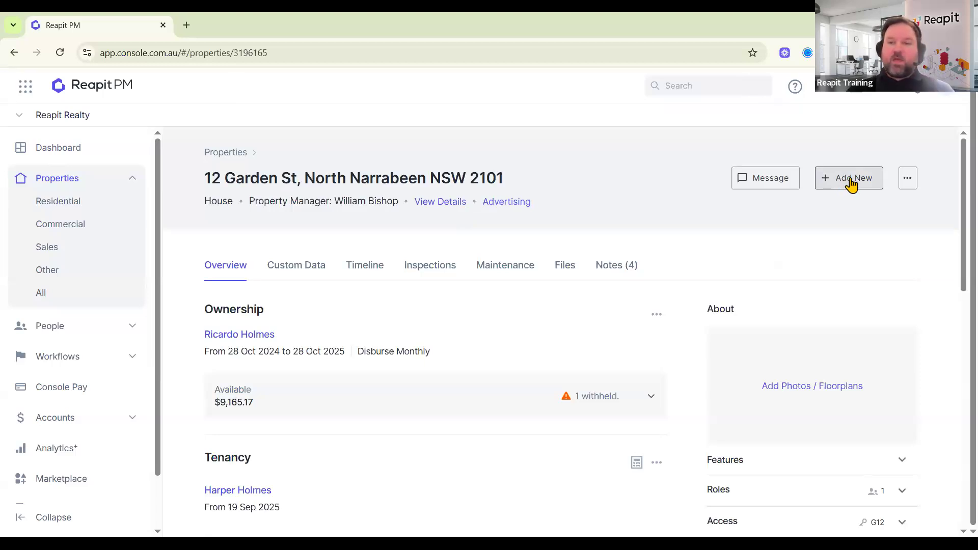
Start a Bill note on the property reading 'This owner pays all their own bills'.
left_click(848, 185)
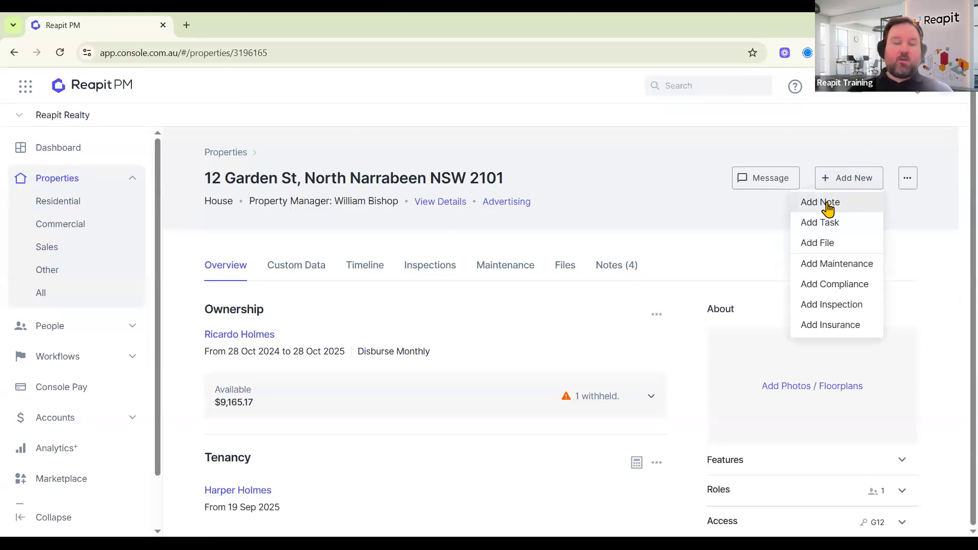
left_click(826, 203)
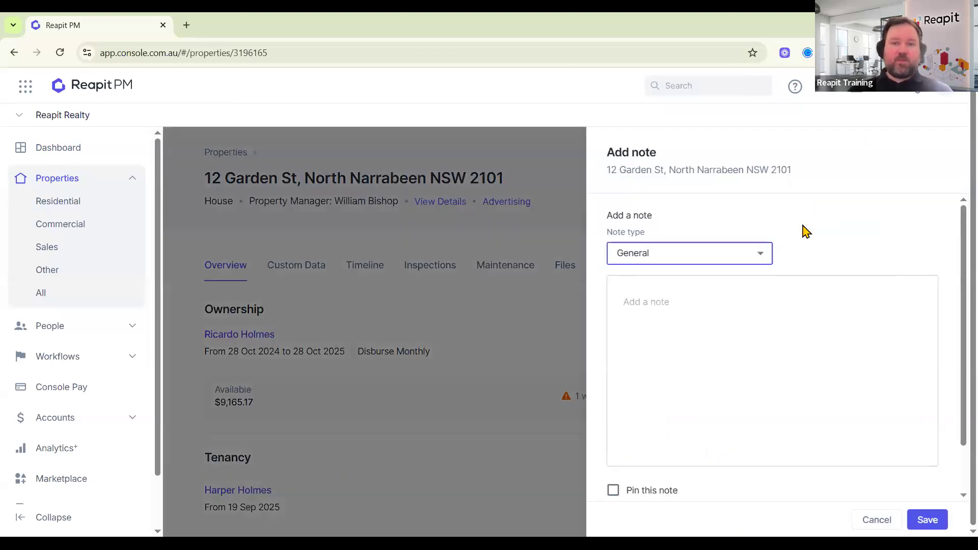
left_click(738, 257)
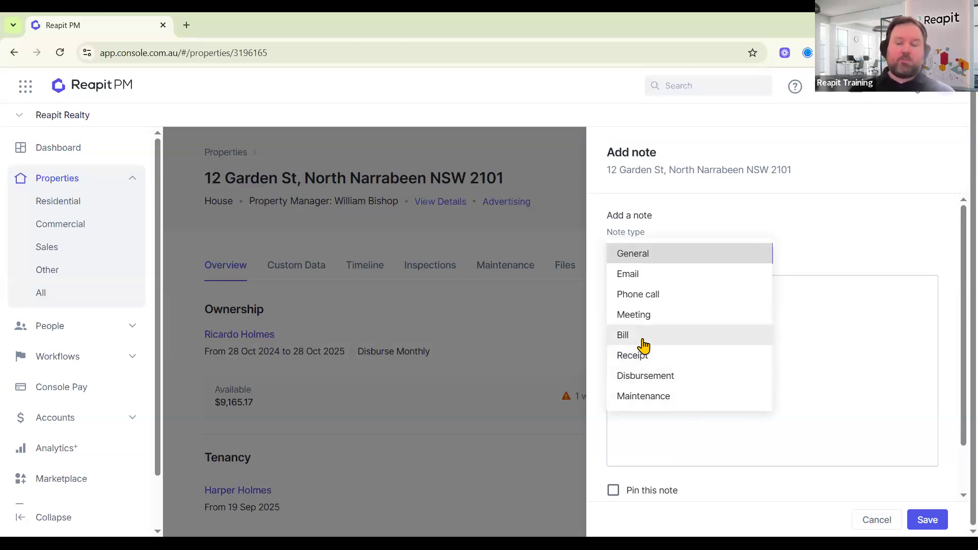
left_click(658, 338)
left_click(674, 342)
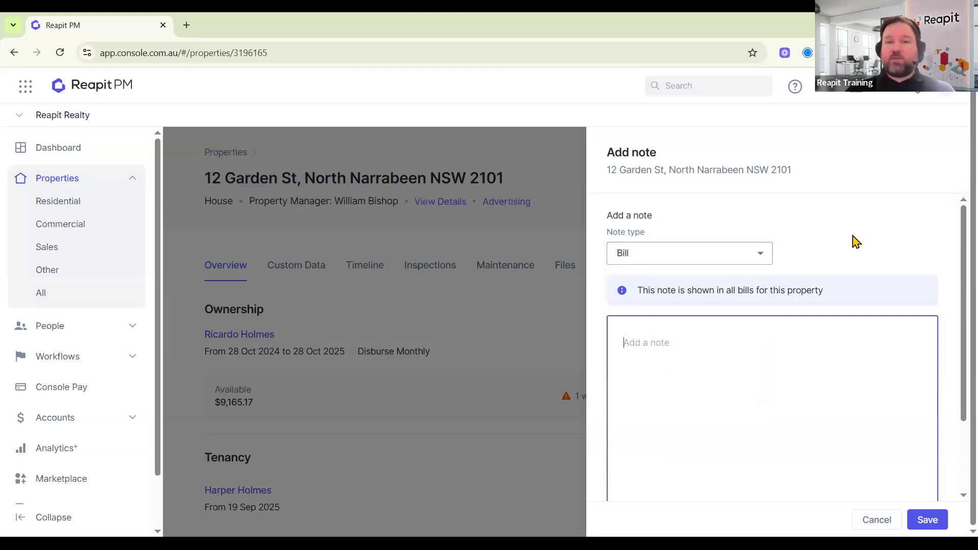
type("This o")
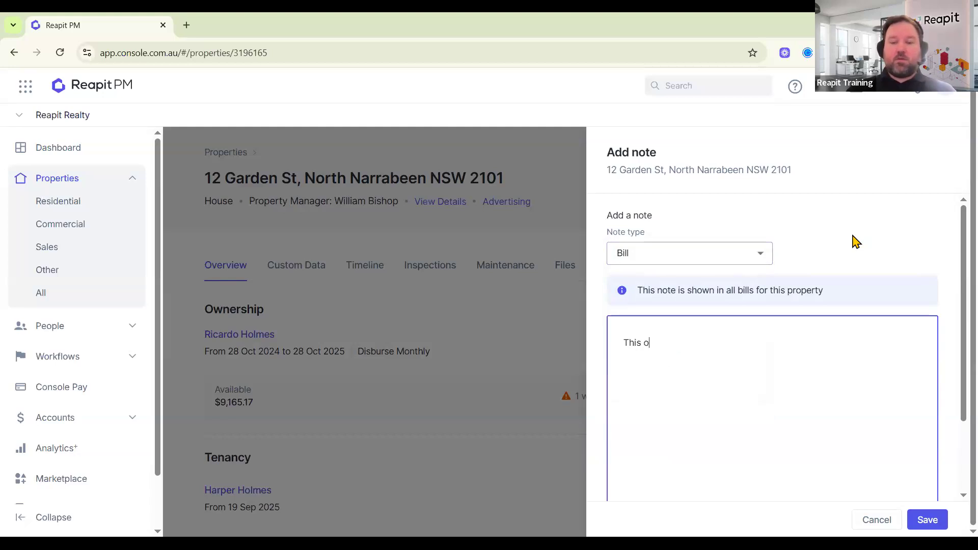
type("wner pays all their own ")
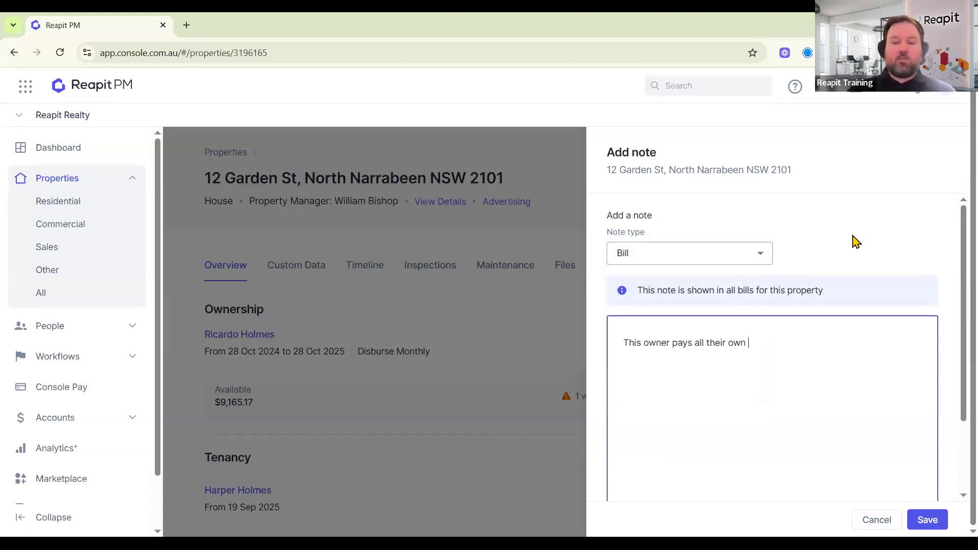
type("bills")
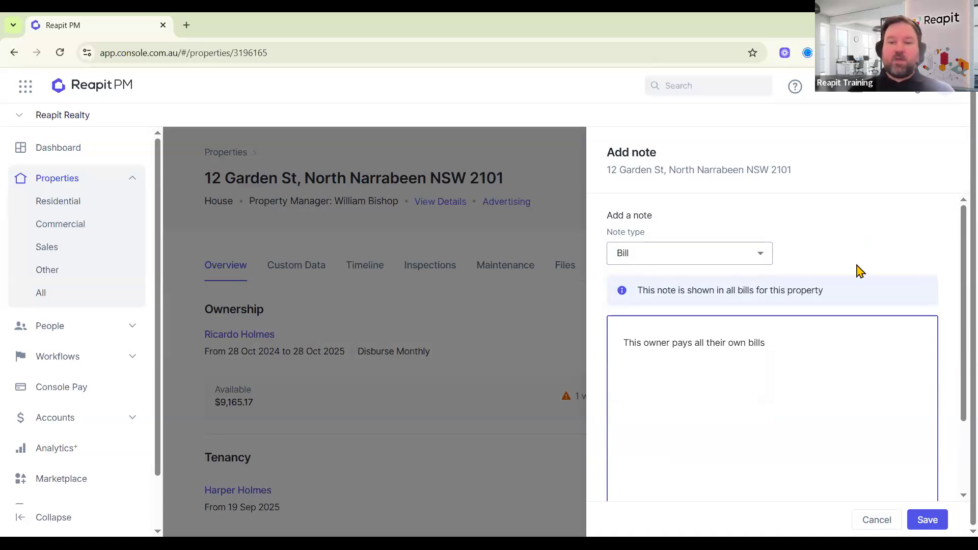
Pin the bill note and save it.
scroll(815, 267, "down", 2)
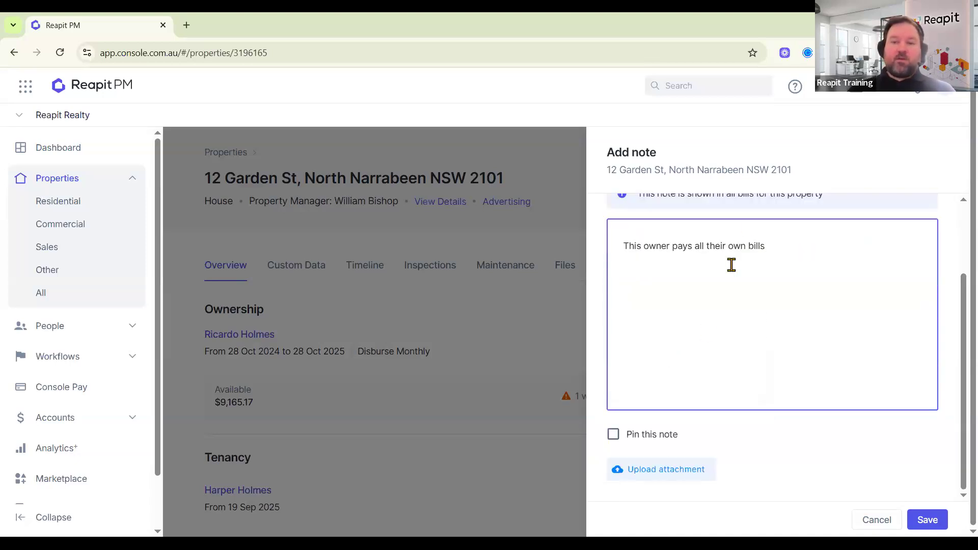
left_click(677, 436)
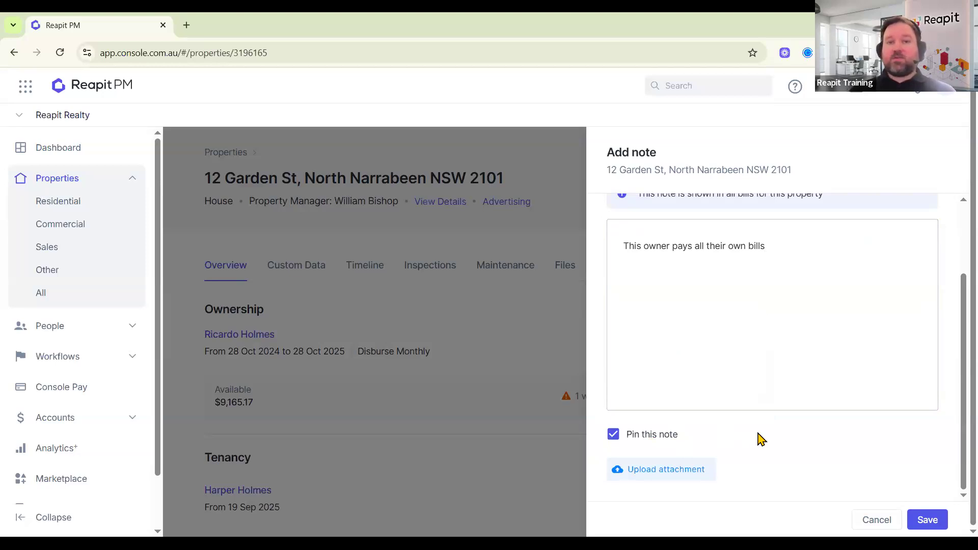
left_click(926, 520)
scroll(840, 487, "up", 1)
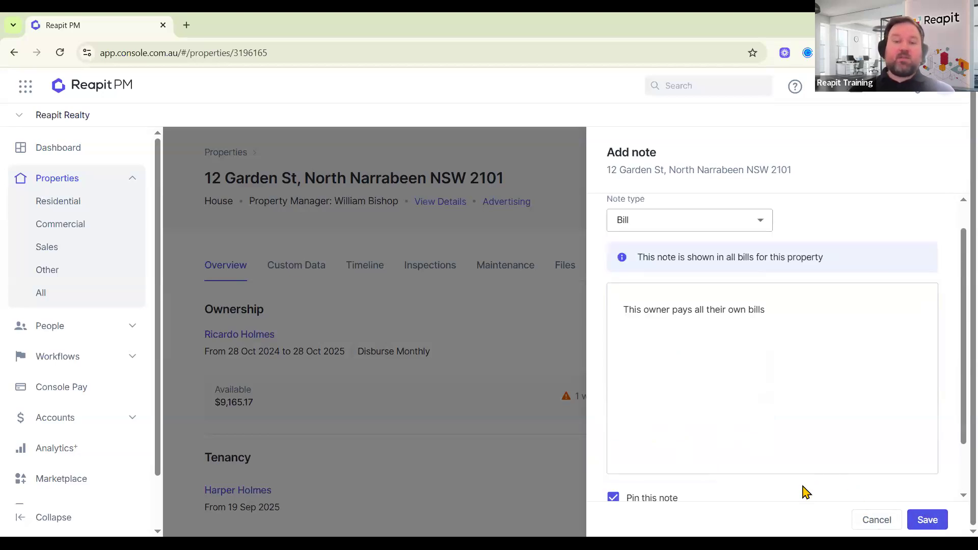
scroll(866, 488, "down", 1)
scroll(866, 487, "down", 1)
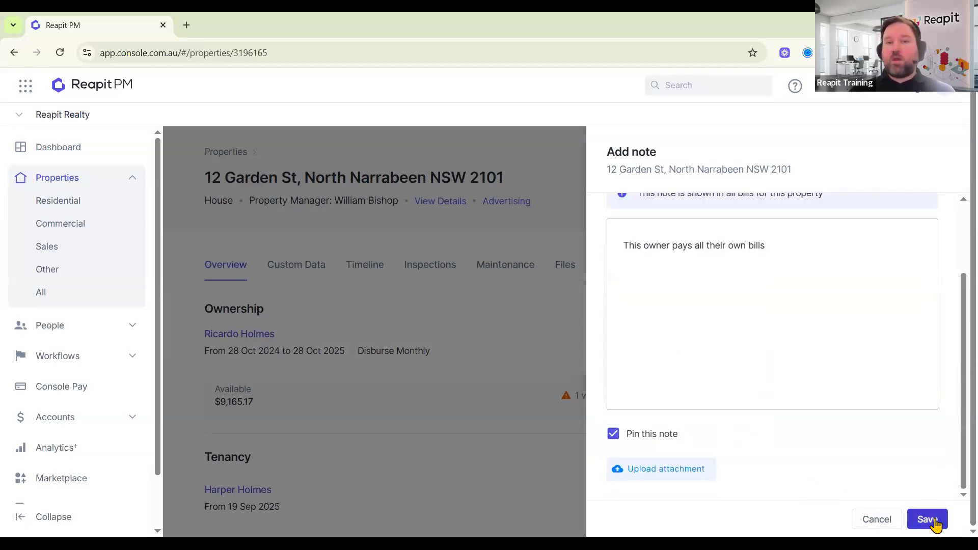
left_click(926, 520)
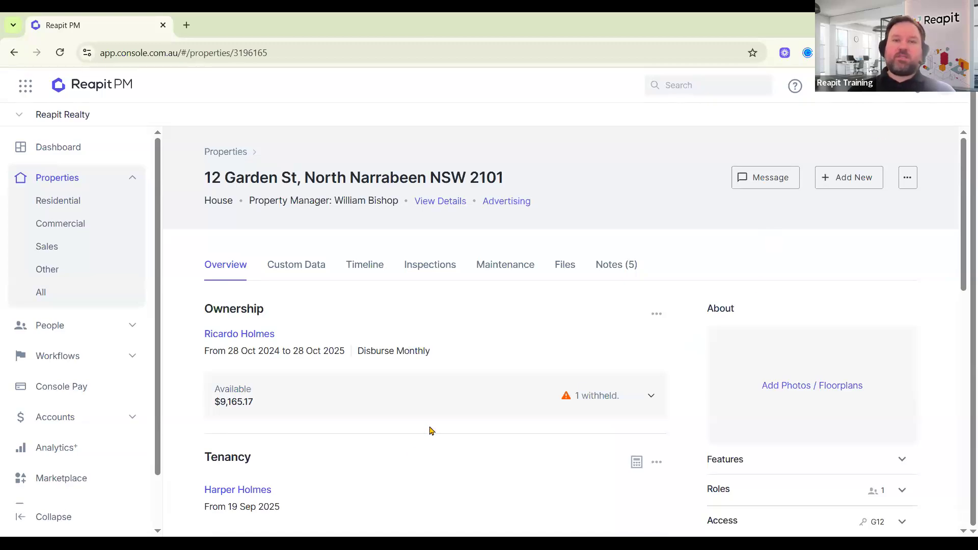
Open the tenant's agreement and scroll down to its Rent Details of $1,075.00 weekly.
left_click(248, 492)
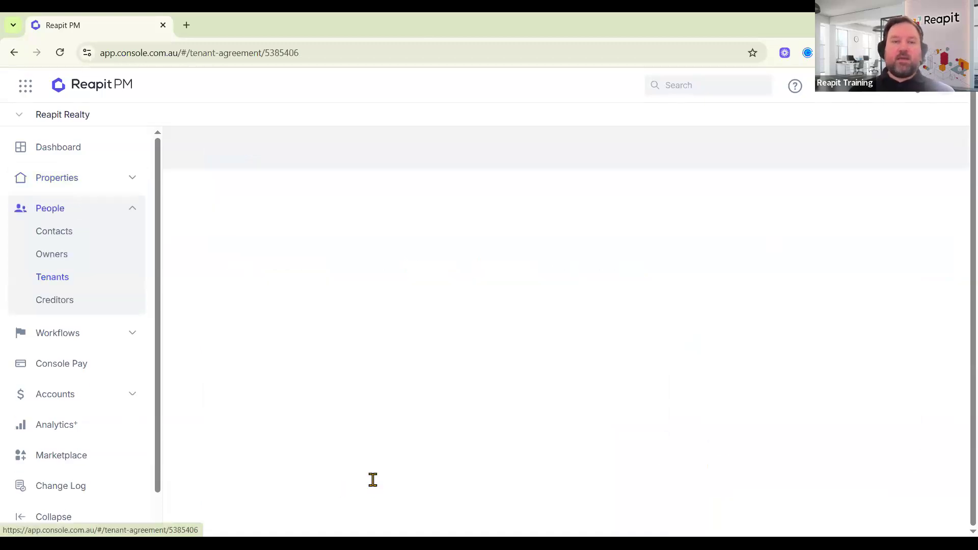
scroll(428, 413, "down", 1)
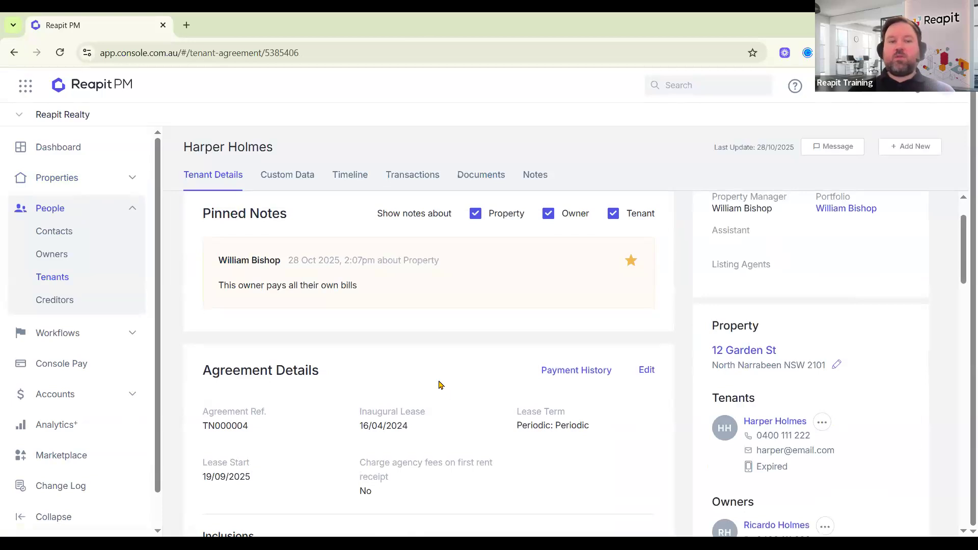
scroll(441, 385, "down", 1)
scroll(441, 384, "down", 7)
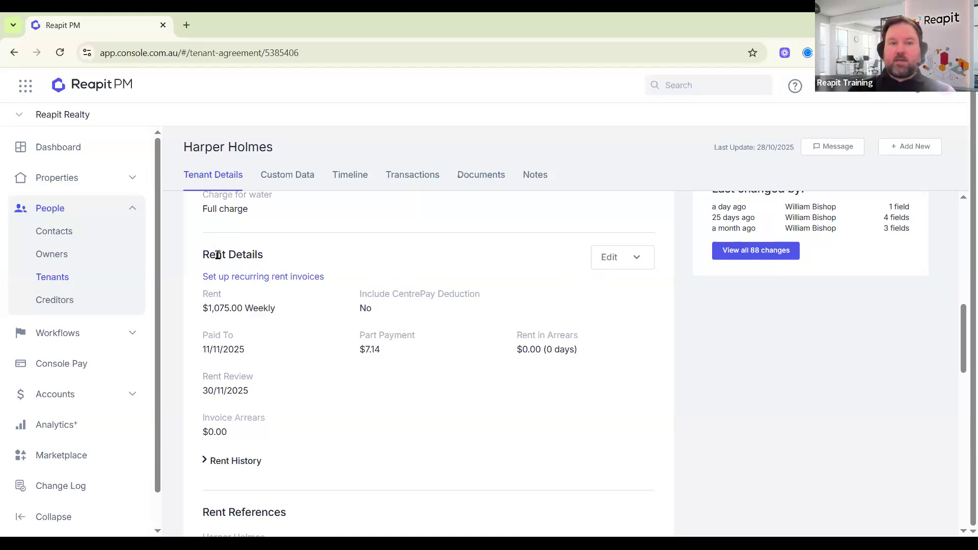
left_click(624, 264)
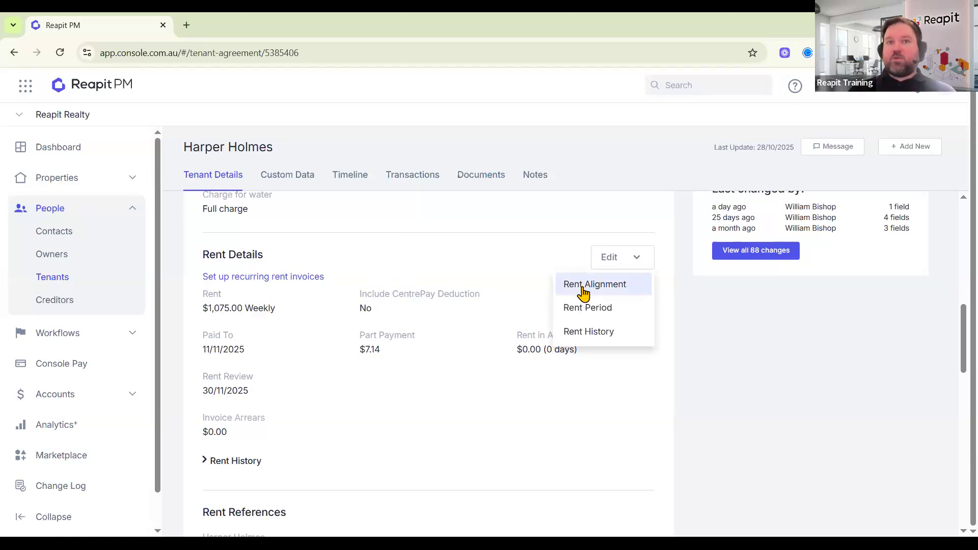
left_click(577, 289)
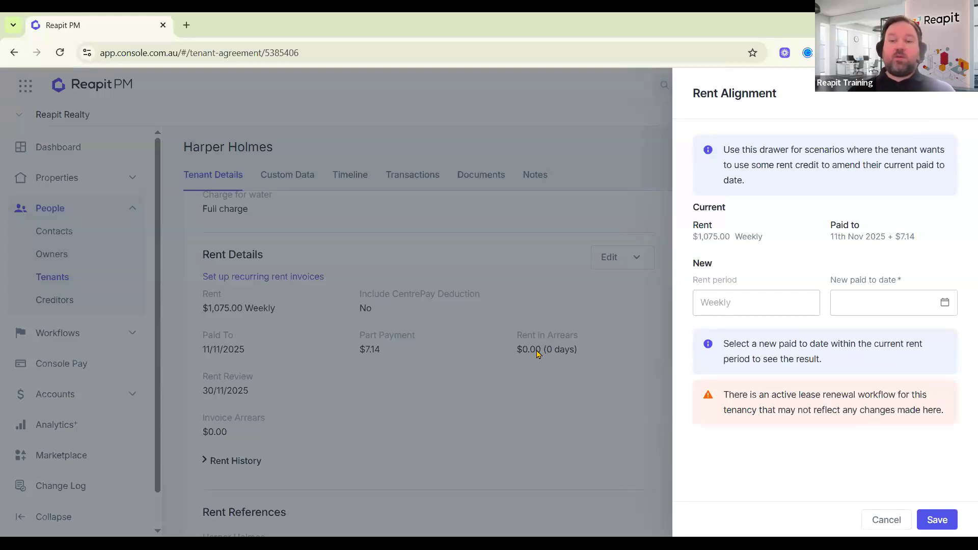
left_click(945, 304)
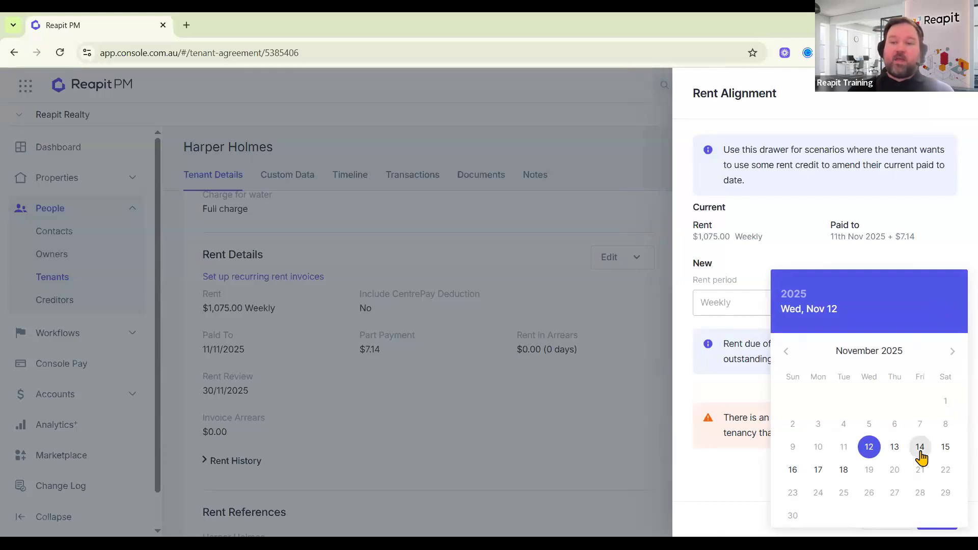
left_click(945, 449)
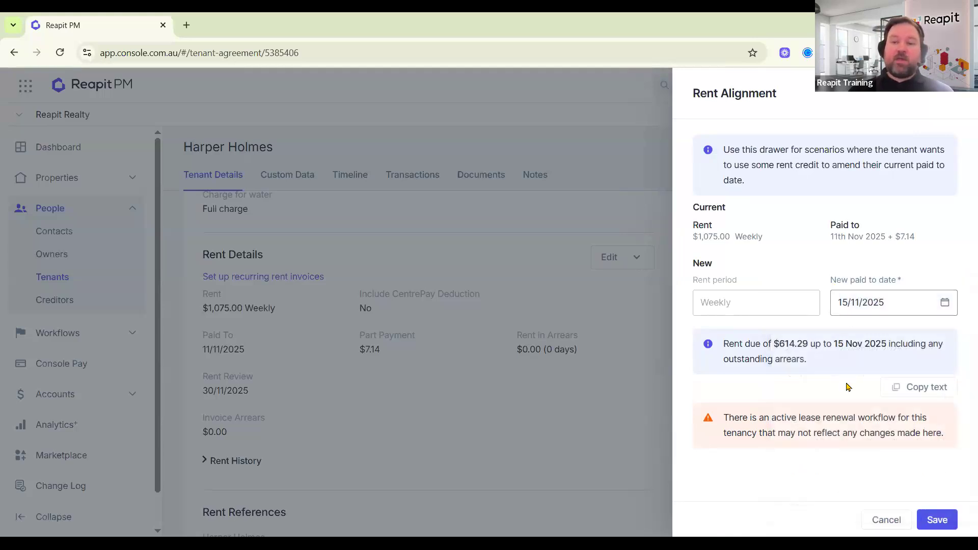
left_click_drag(814, 363, 723, 344)
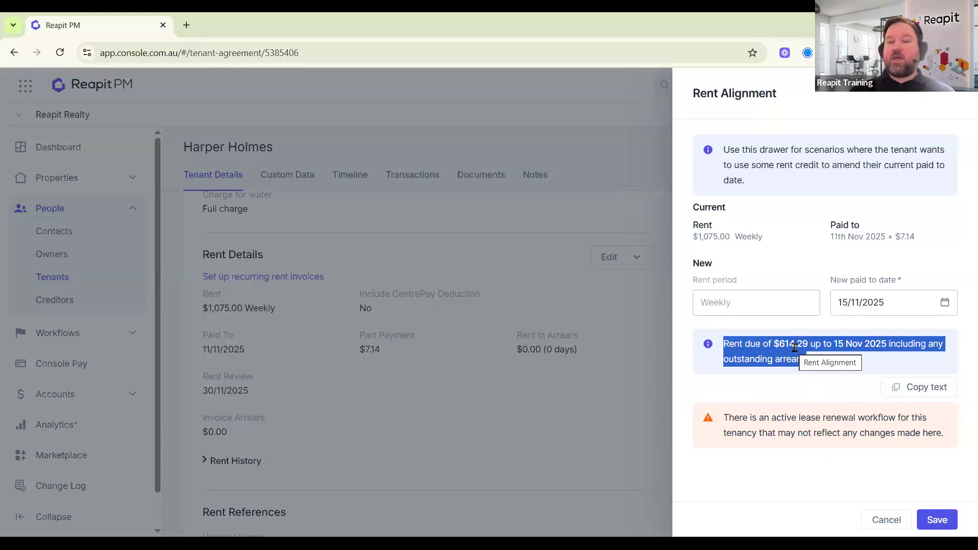
left_click(935, 518)
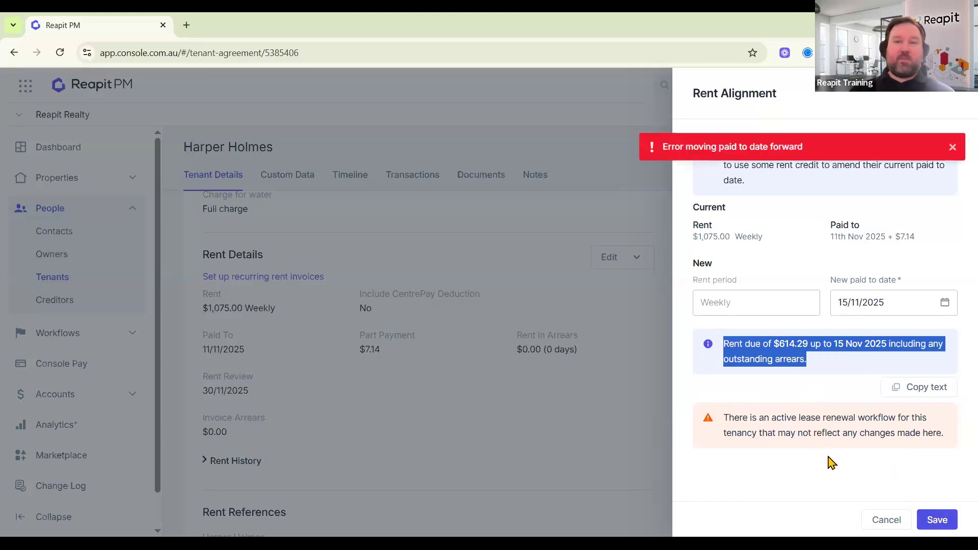
left_click(953, 148)
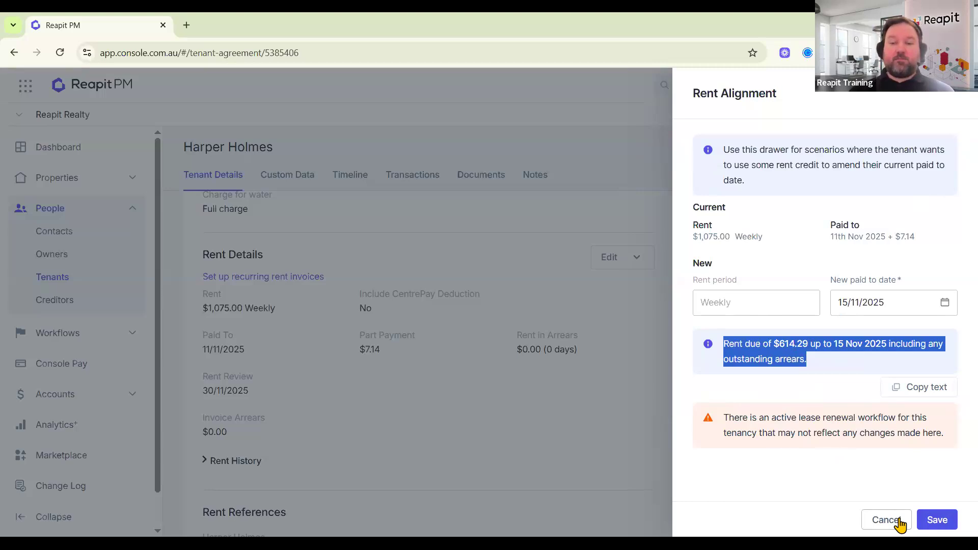
left_click(636, 351)
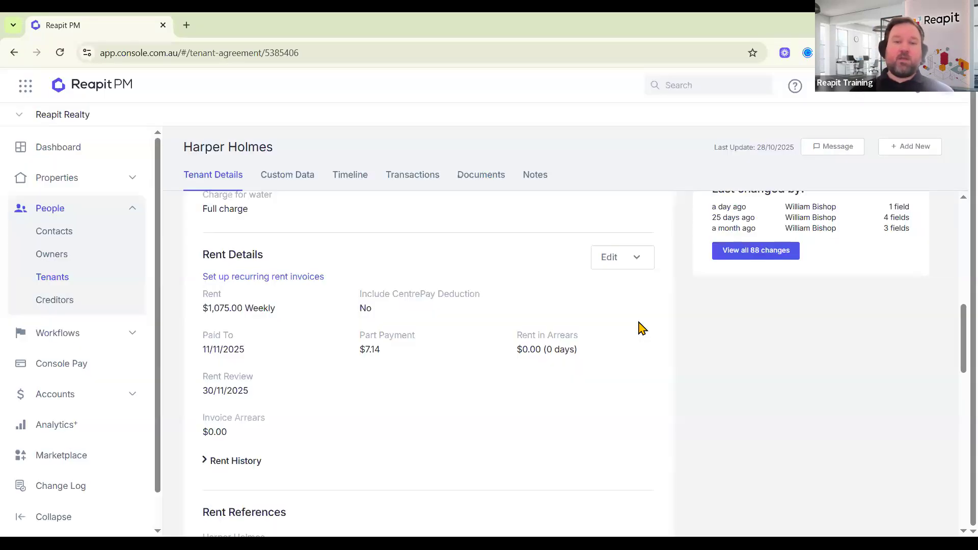
Open the Change Rent Period drawer and set the rent period to Monthly.
left_click(613, 268)
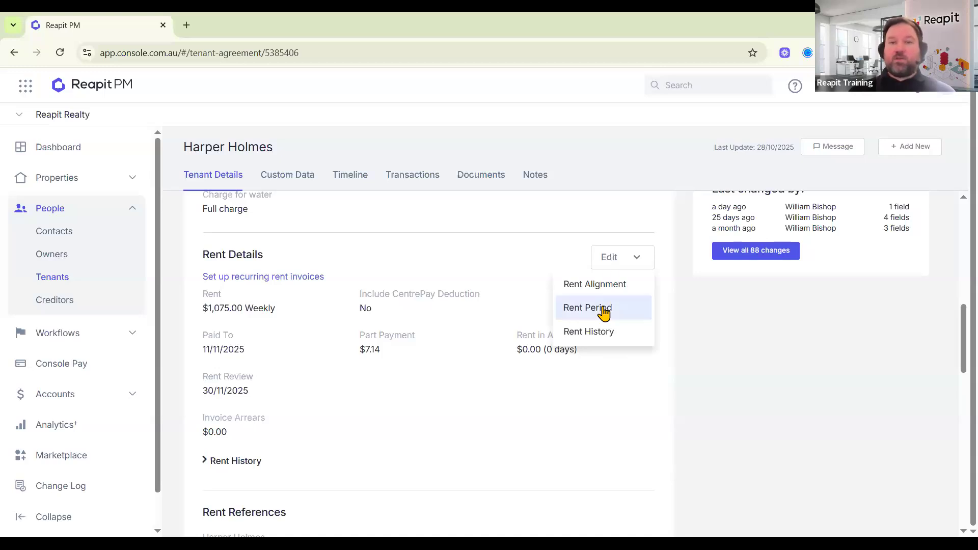
left_click(604, 313)
left_click(752, 348)
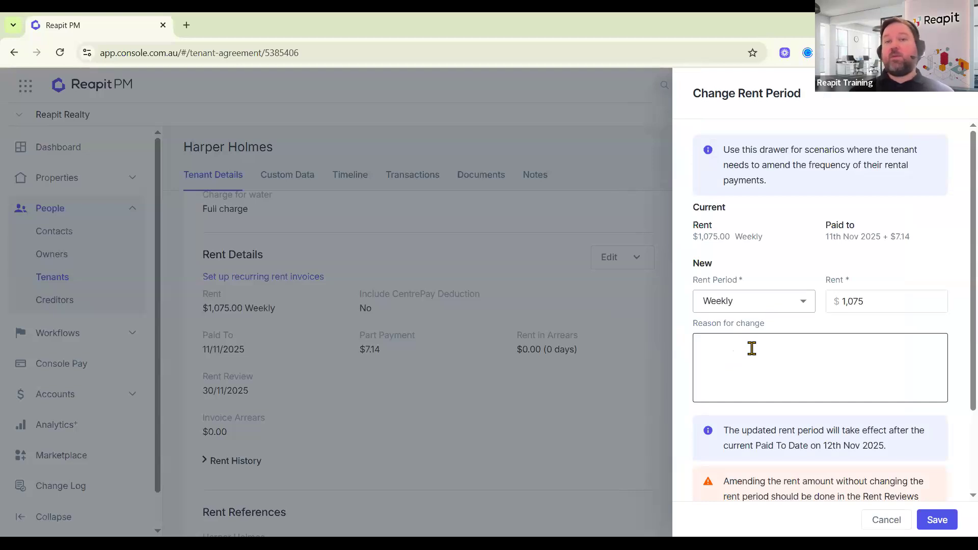
left_click(756, 309)
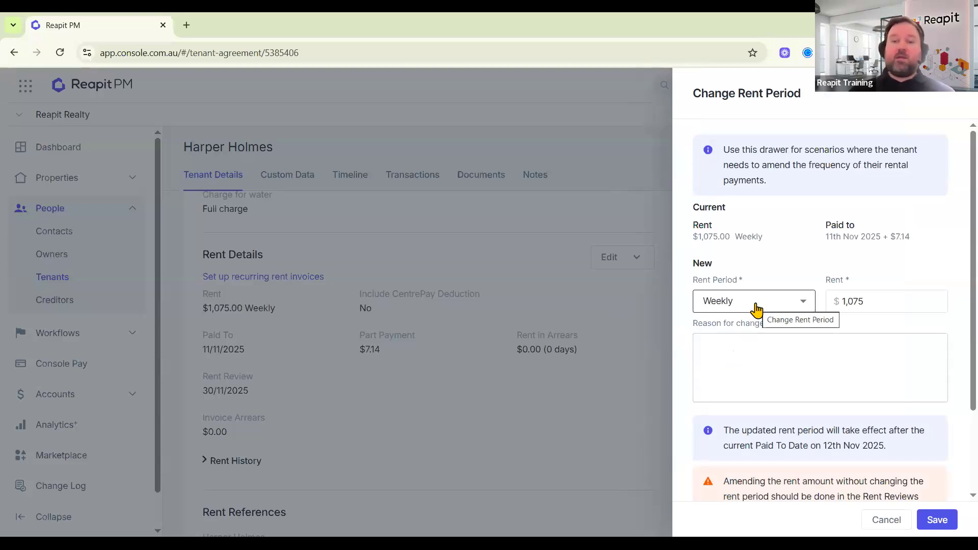
left_click(756, 308)
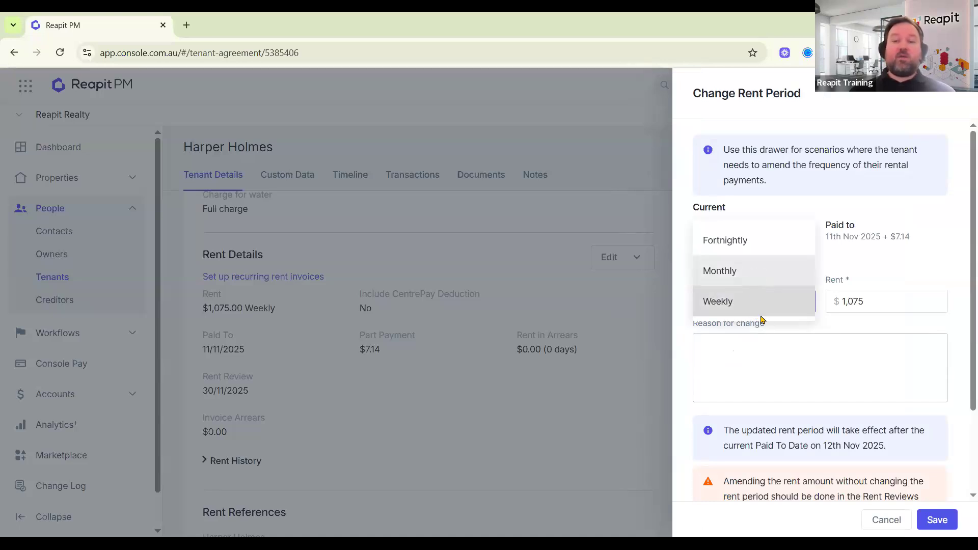
left_click(765, 326)
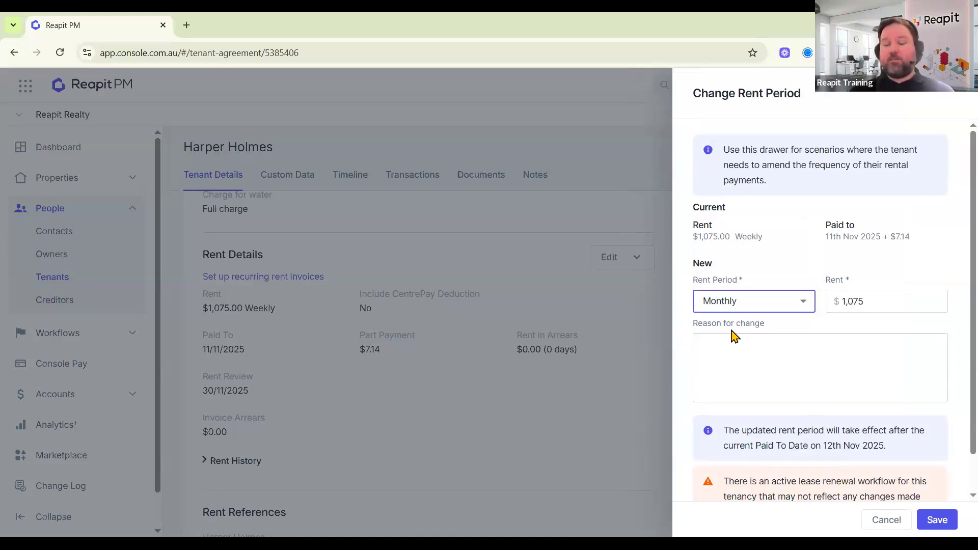
Enter a 4,500 rent, then cancel the drawer without saving.
key("Tab")
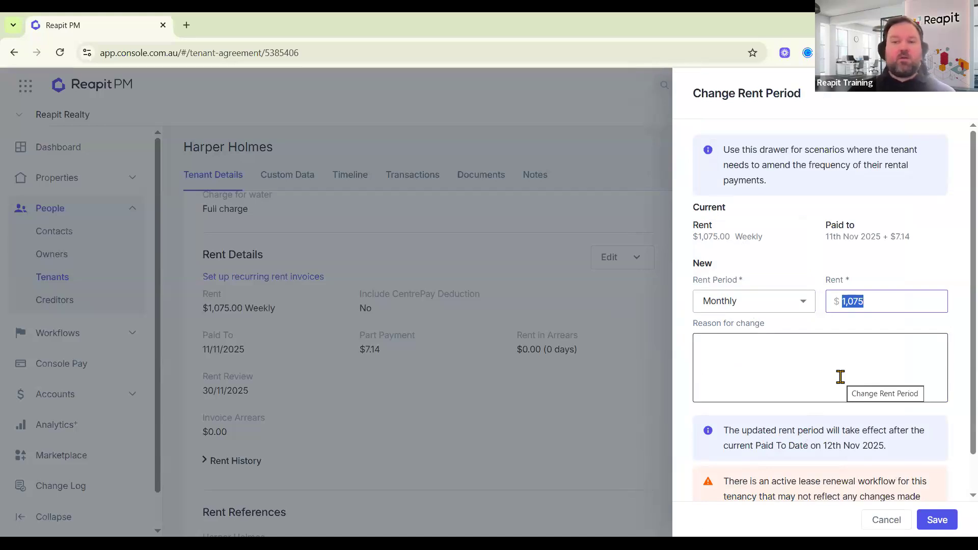
type("425")
key("BackSpace")
key("BackSpace")
type("500")
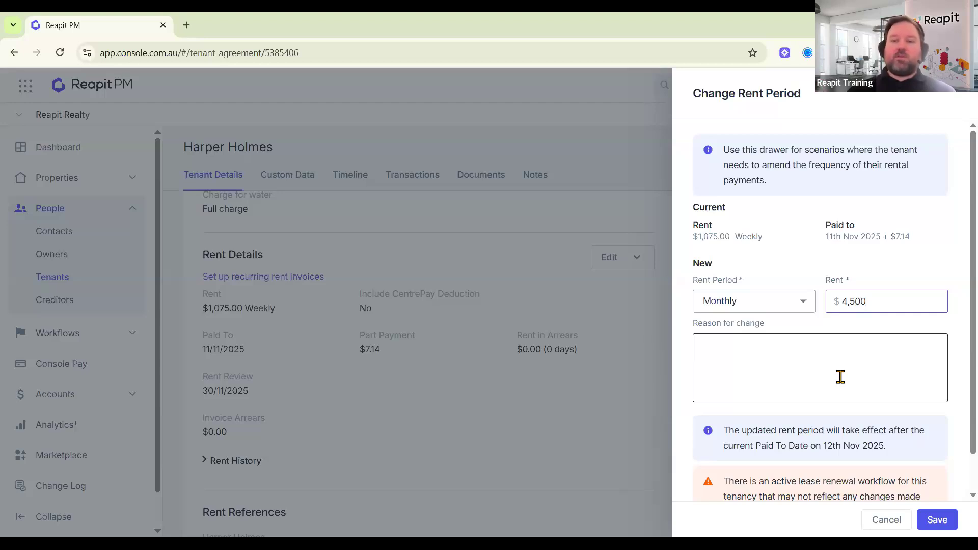
left_click(755, 368)
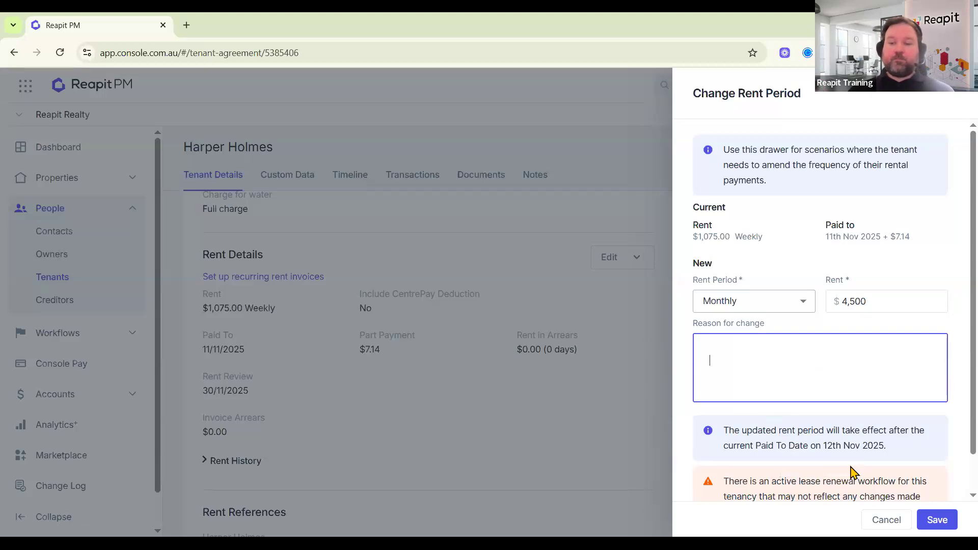
scroll(884, 496, "down", 1)
left_click(886, 517)
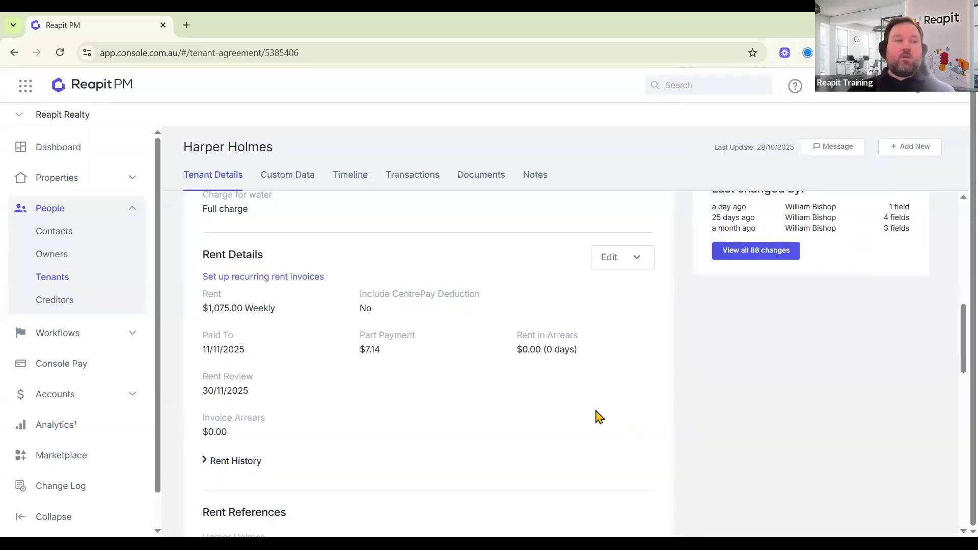
Open Rent History from Rent Details and review the Rent Change History table.
left_click(626, 263)
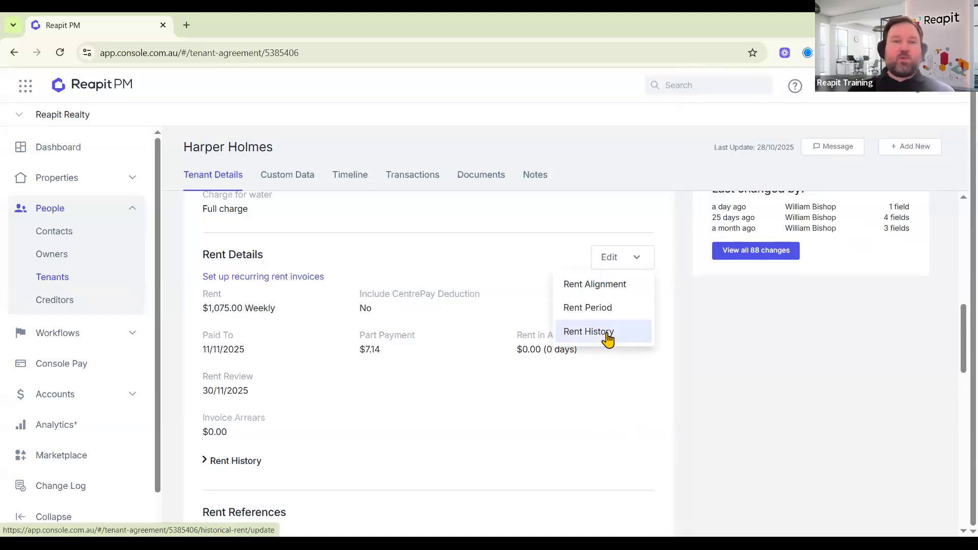
left_click(608, 339)
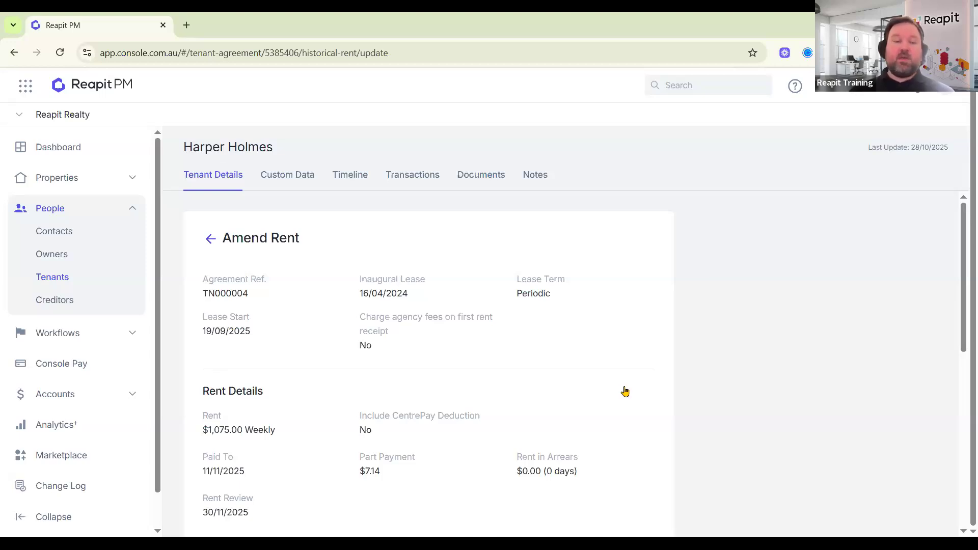
scroll(627, 394, "down", 3)
scroll(628, 397, "down", 4)
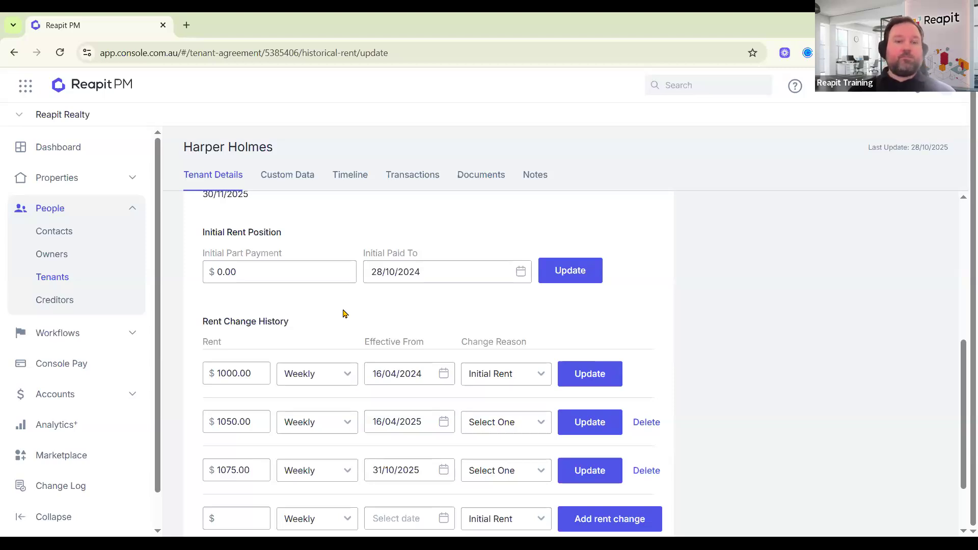
scroll(343, 313, "down", 2)
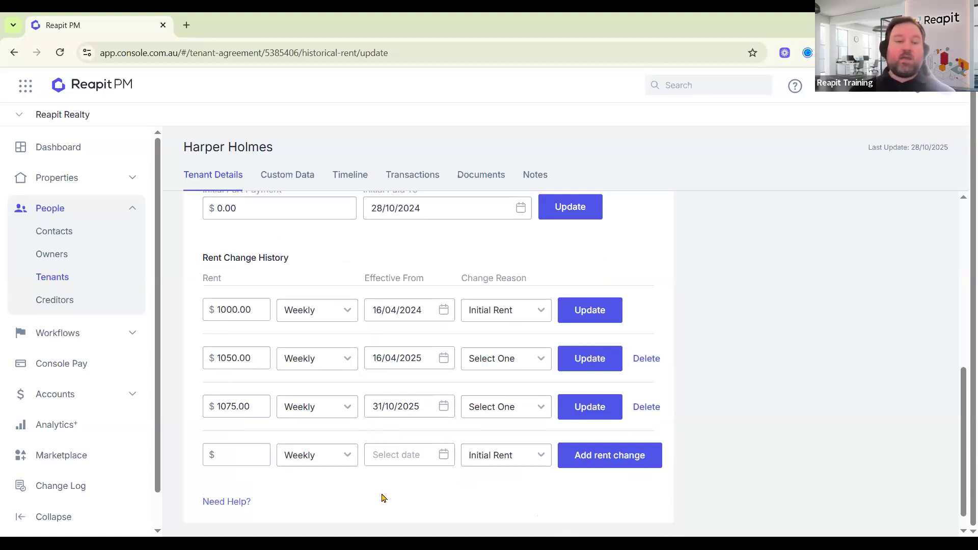
scroll(412, 465, "up", 4)
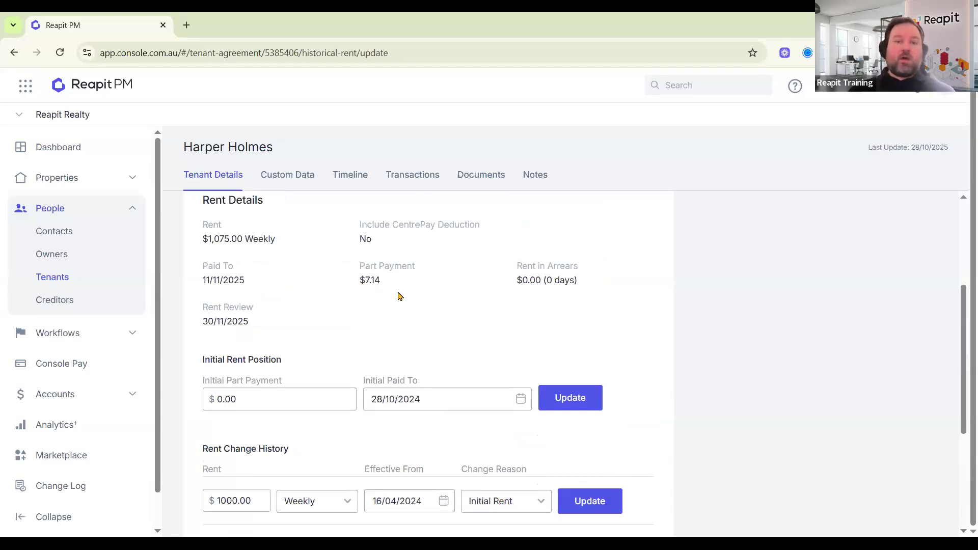
scroll(399, 296, "down", 3)
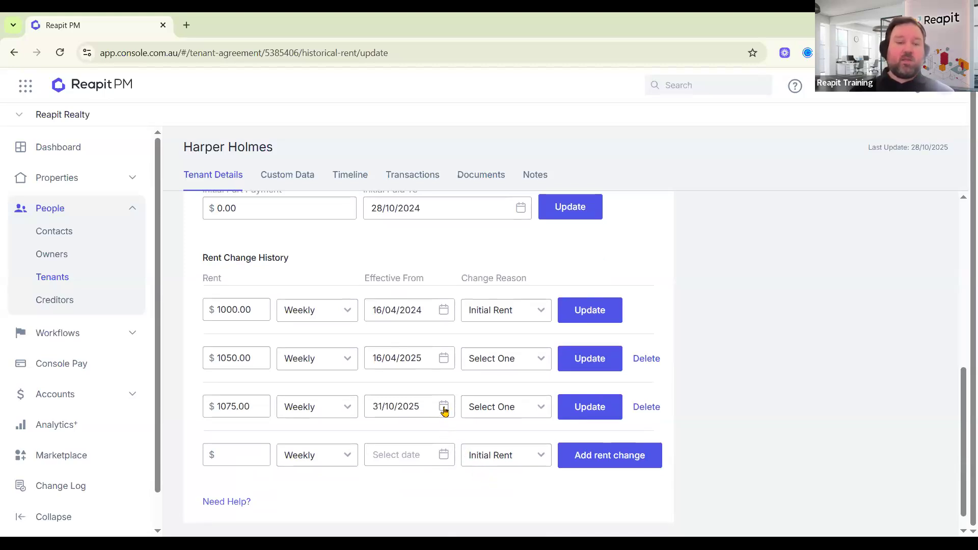
Change the $1075 rent row's effective date to 29/10/2025 and confirm the update.
left_click(444, 407)
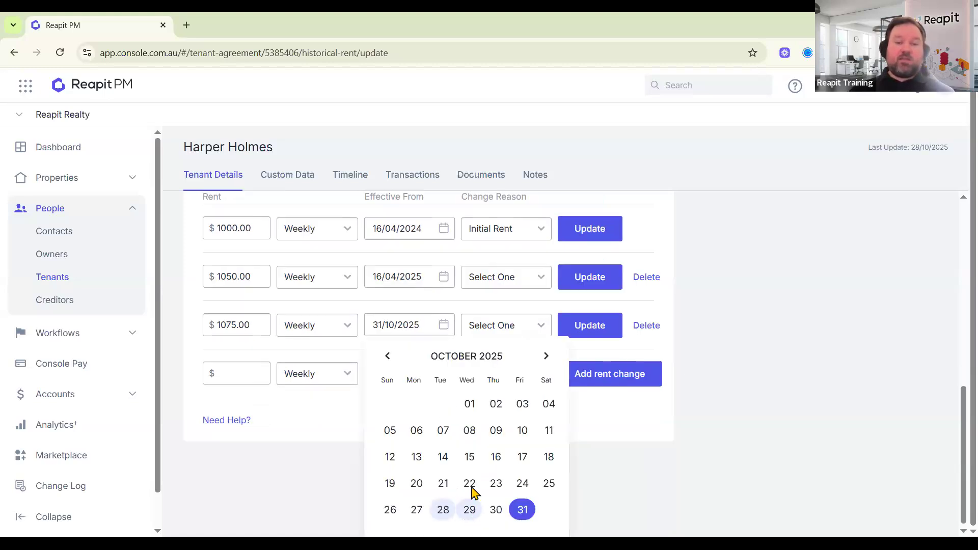
left_click(469, 510)
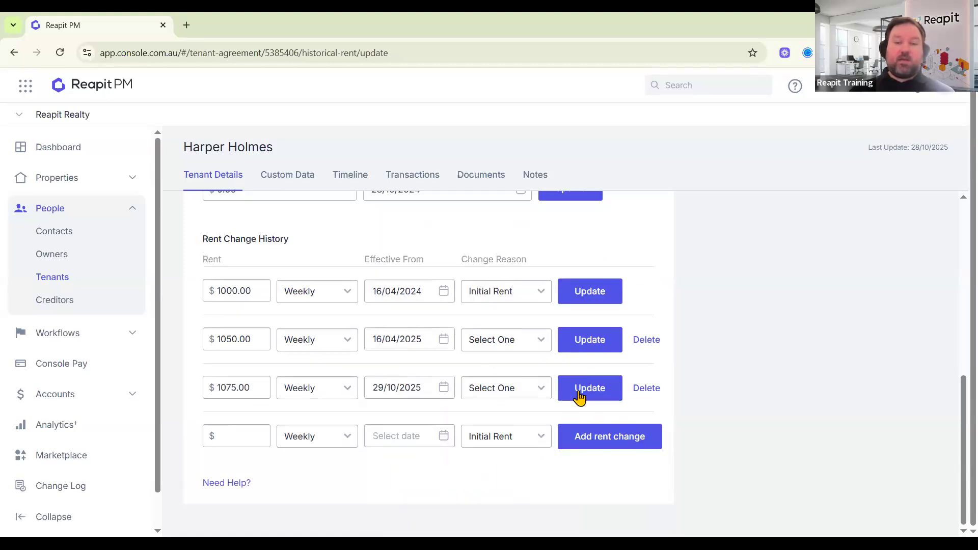
left_click(581, 396)
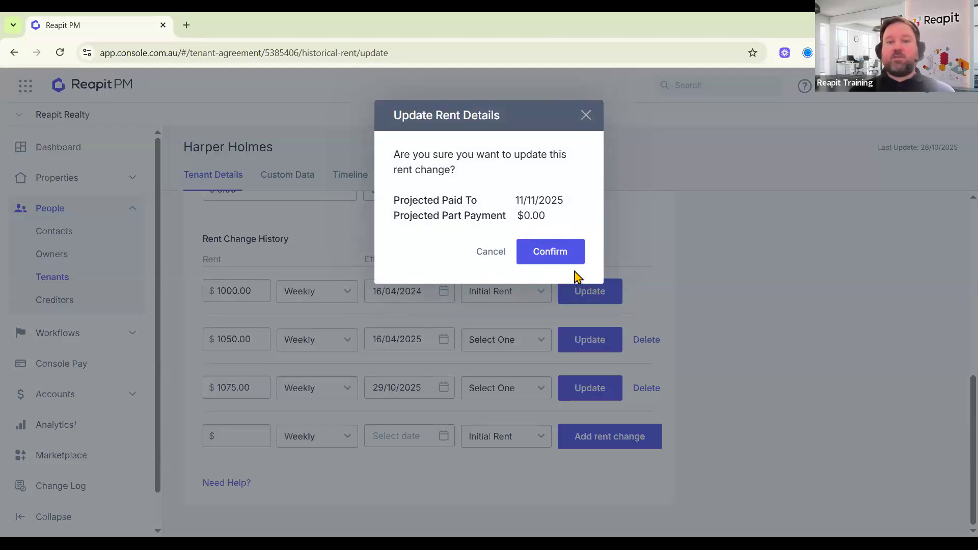
left_click(563, 256)
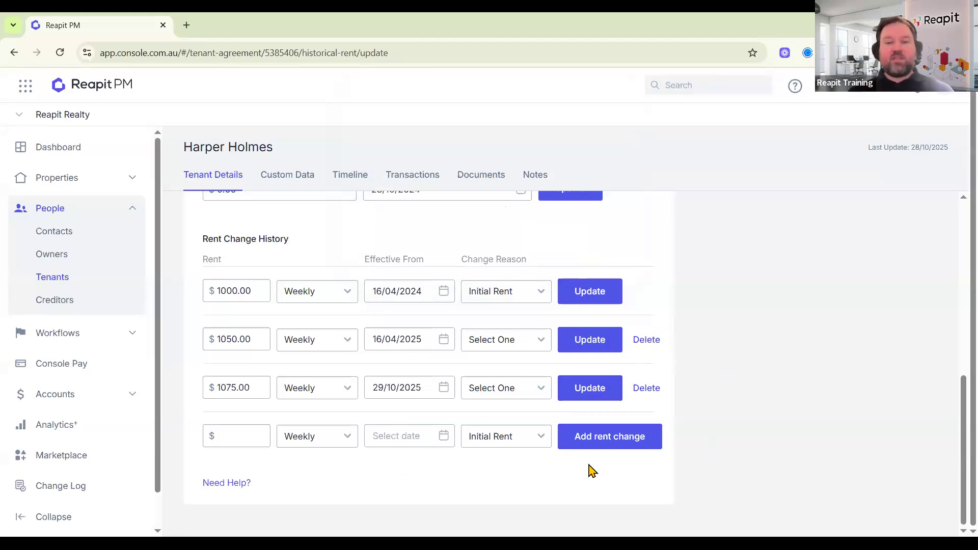
scroll(476, 463, "up", 4)
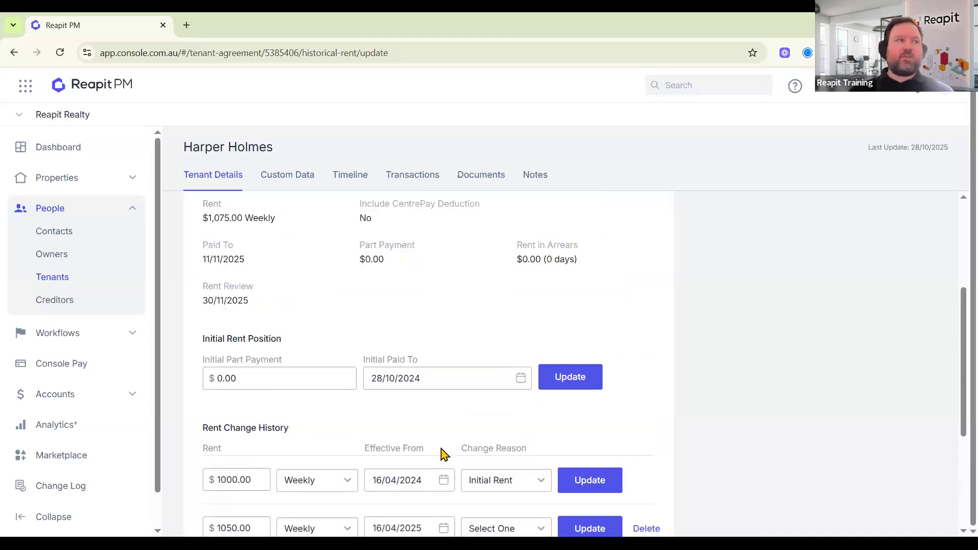
scroll(442, 453, "up", 5)
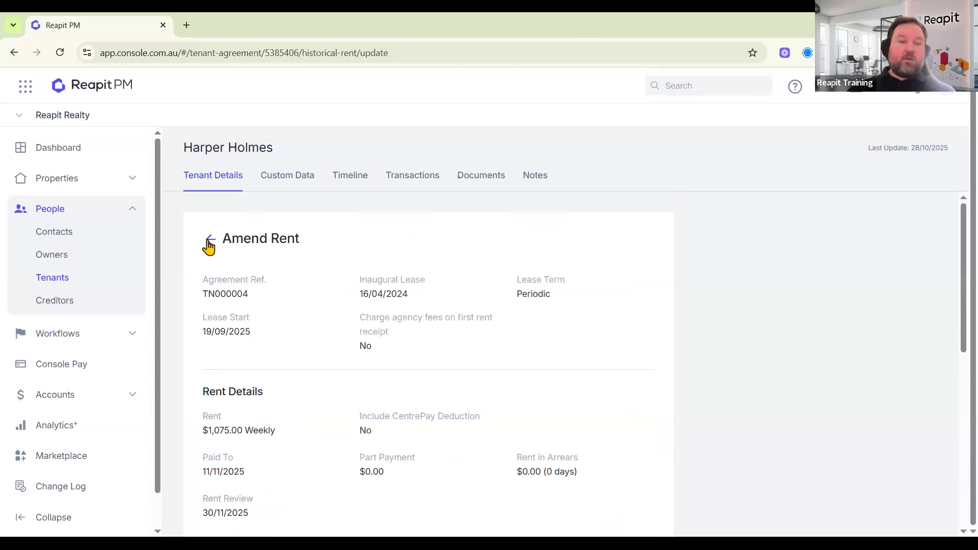
Return from Amend Rent to the tenant overview and open Agreement Details for editing.
left_click(267, 241)
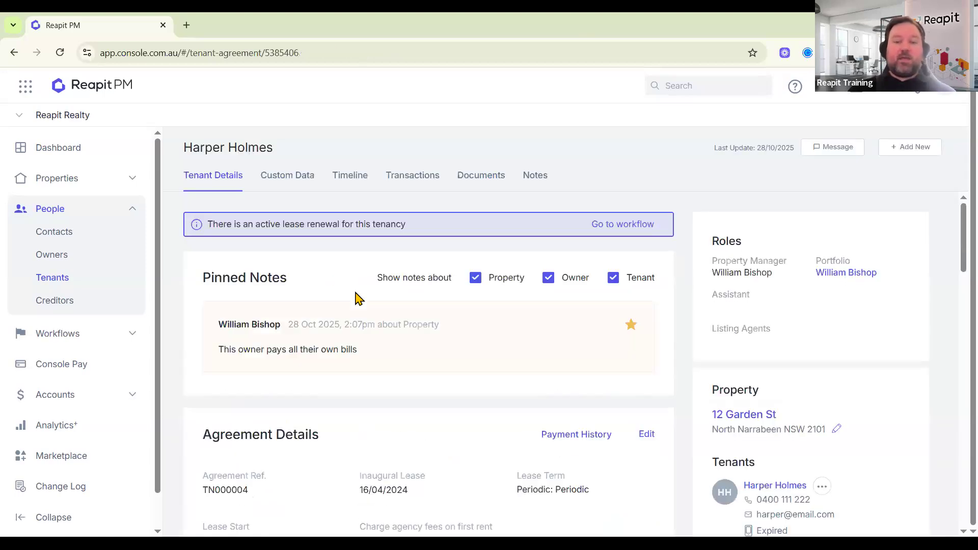
scroll(356, 303, "down", 10)
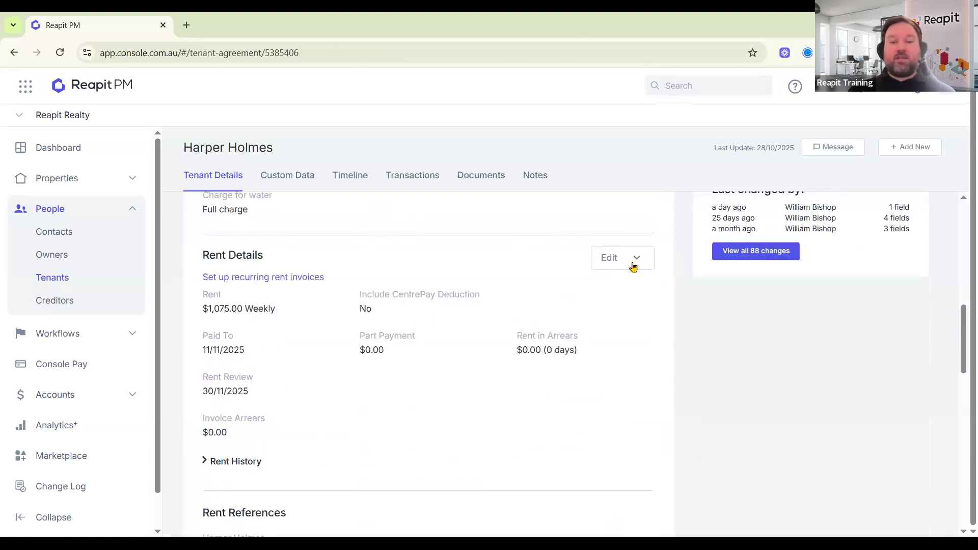
left_click(609, 260)
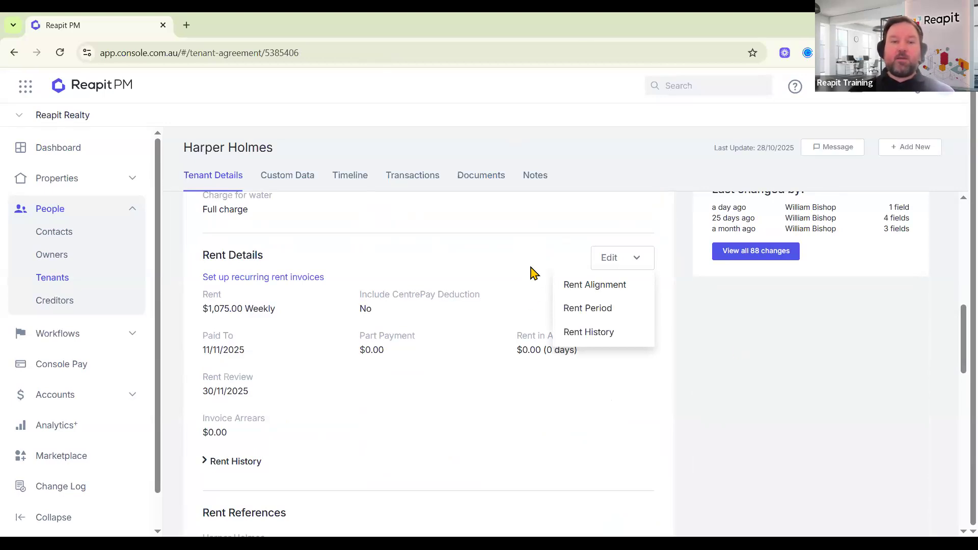
left_click(541, 305)
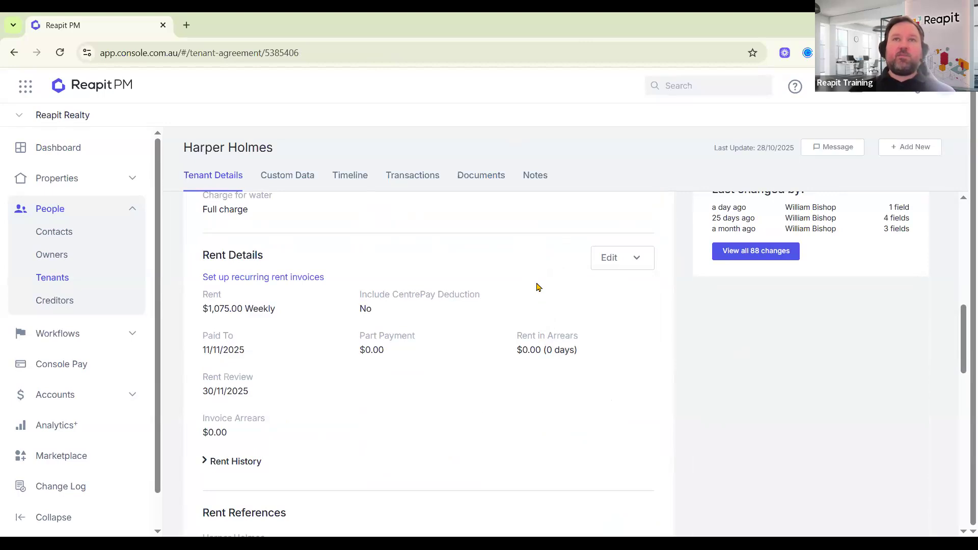
scroll(554, 311, "up", 6)
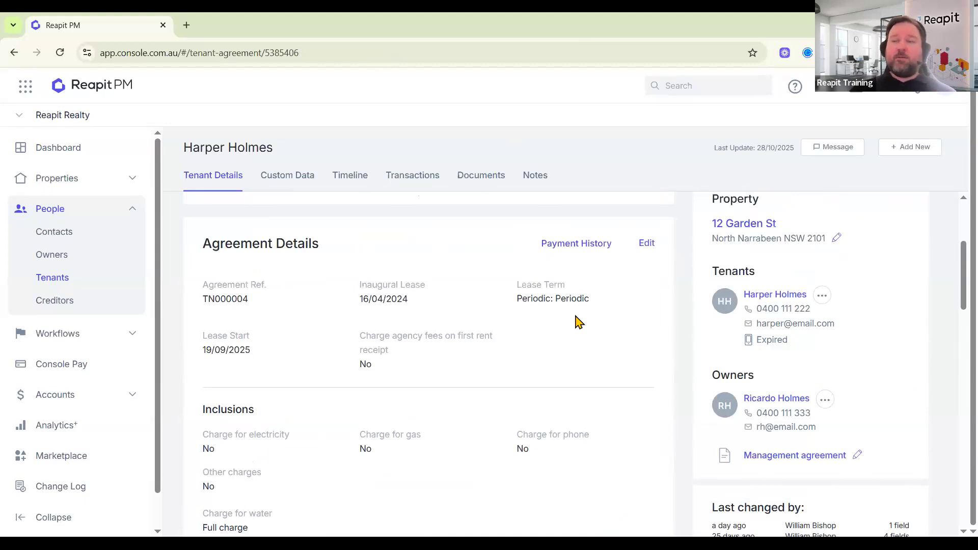
left_click(647, 244)
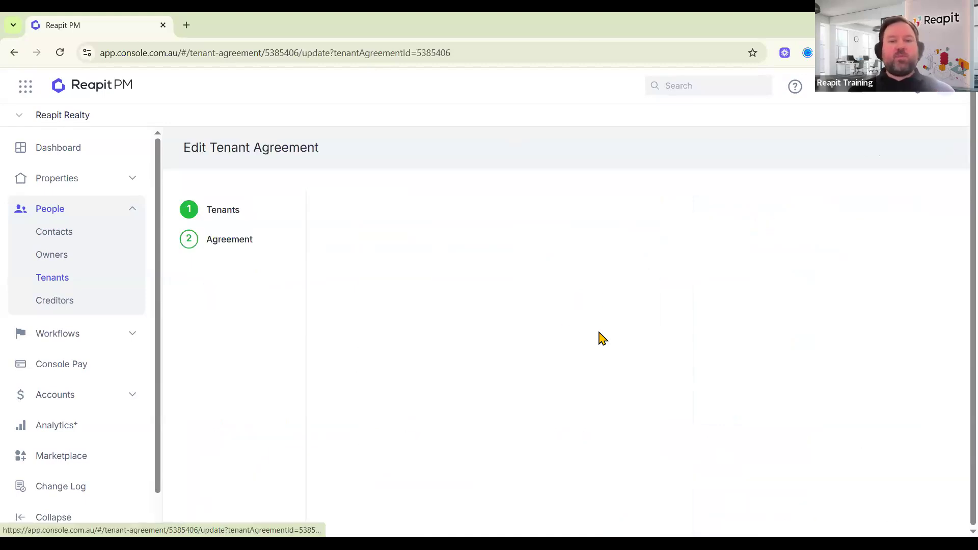
Dismiss the Active Workflows notice and tick Create recurring rent invoices to tenant.
left_click(637, 250)
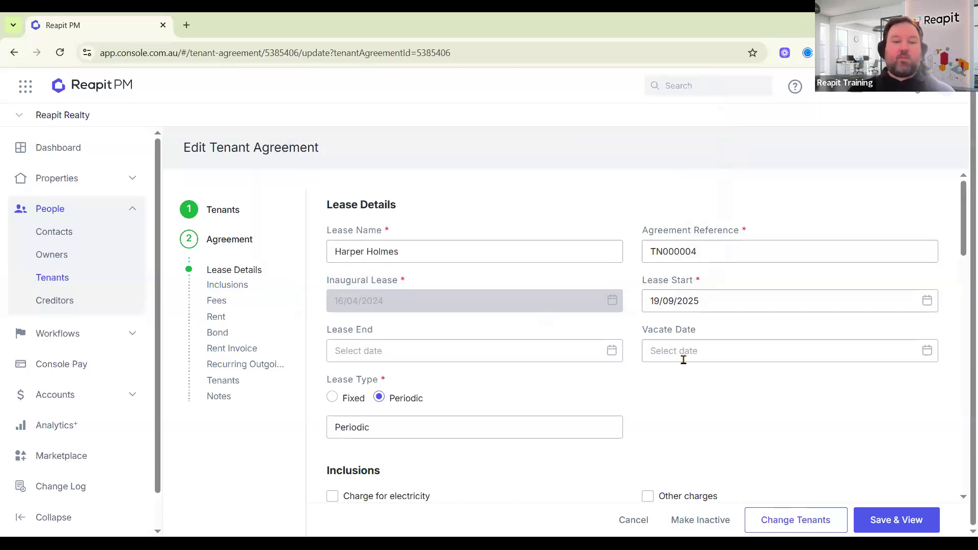
left_click(222, 351)
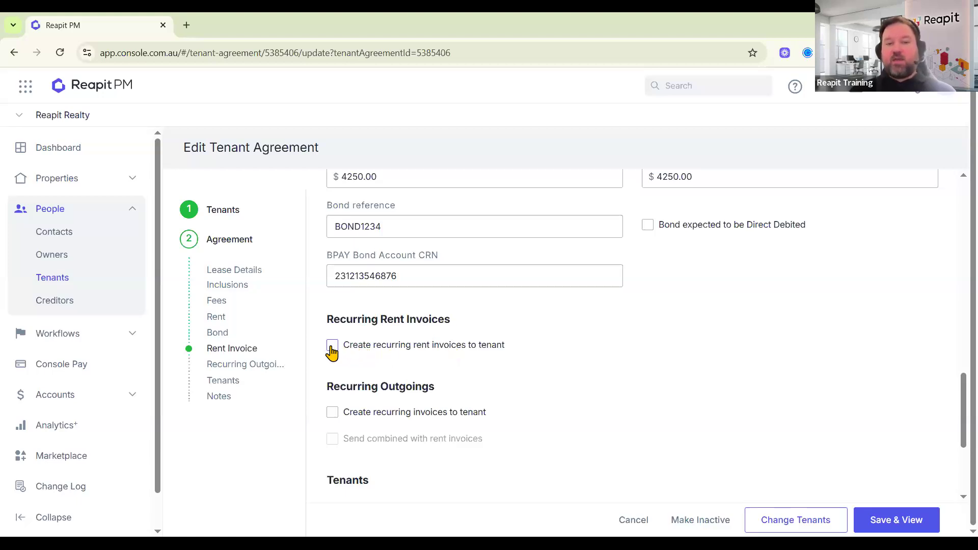
left_click(331, 348)
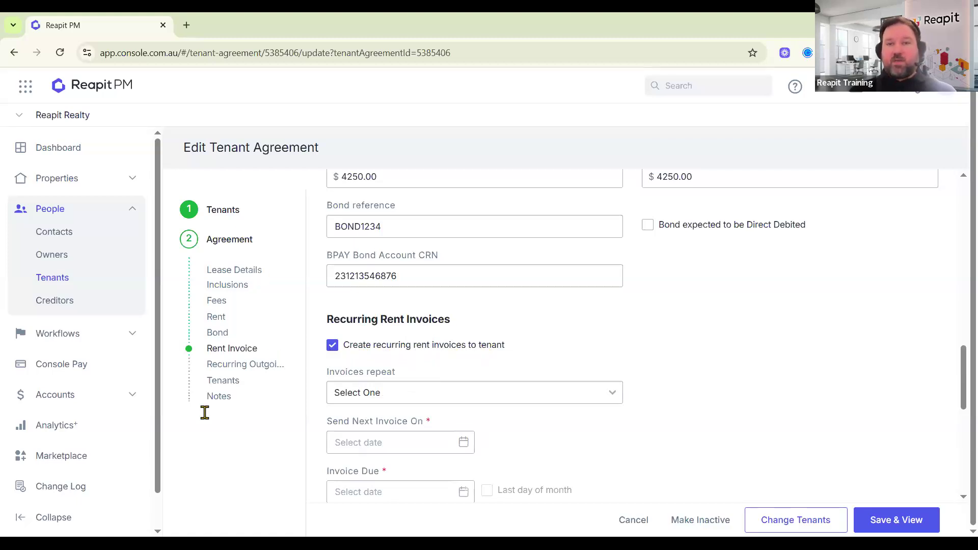
Make rent invoices repeat weekly, sending from 04/11/2025 and due 11/11/2025.
scroll(545, 382, "down", 3)
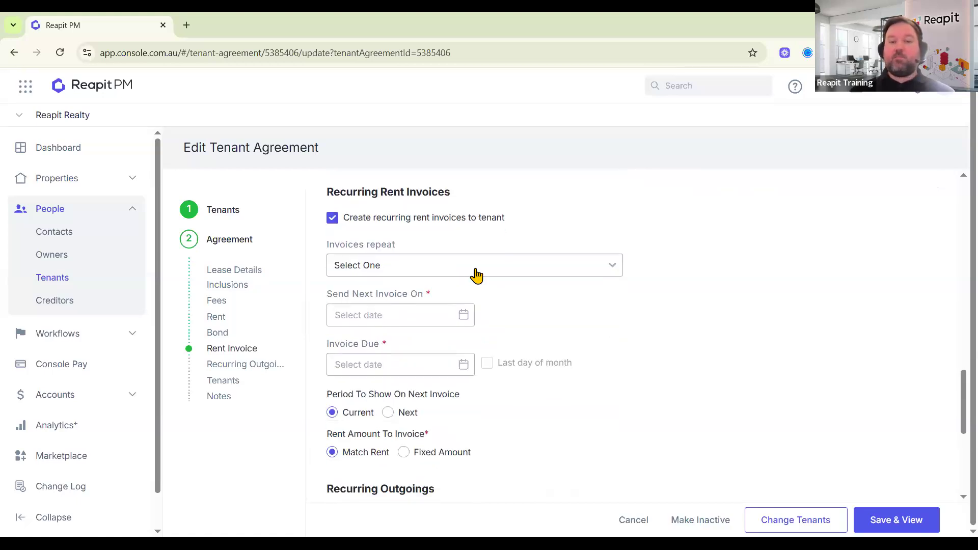
left_click(474, 275)
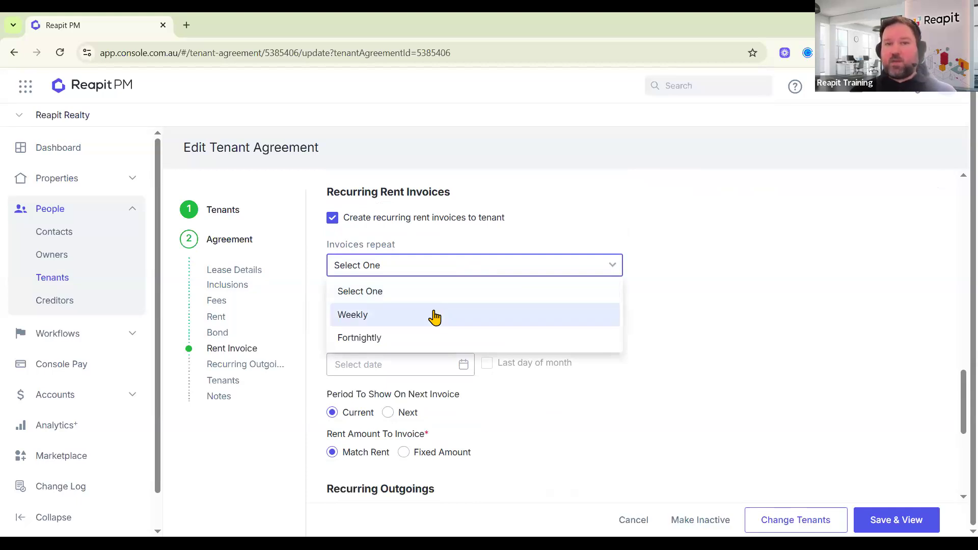
left_click(377, 311)
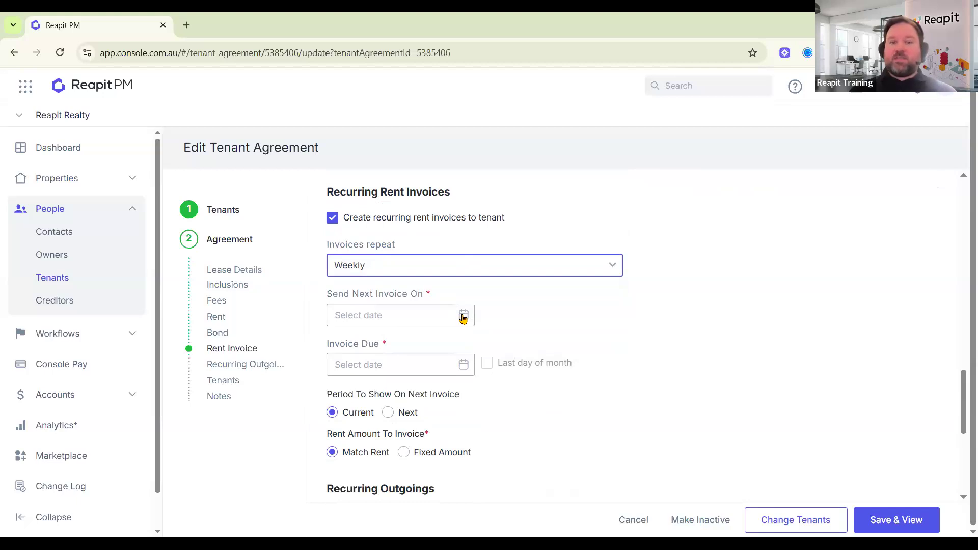
left_click(463, 316)
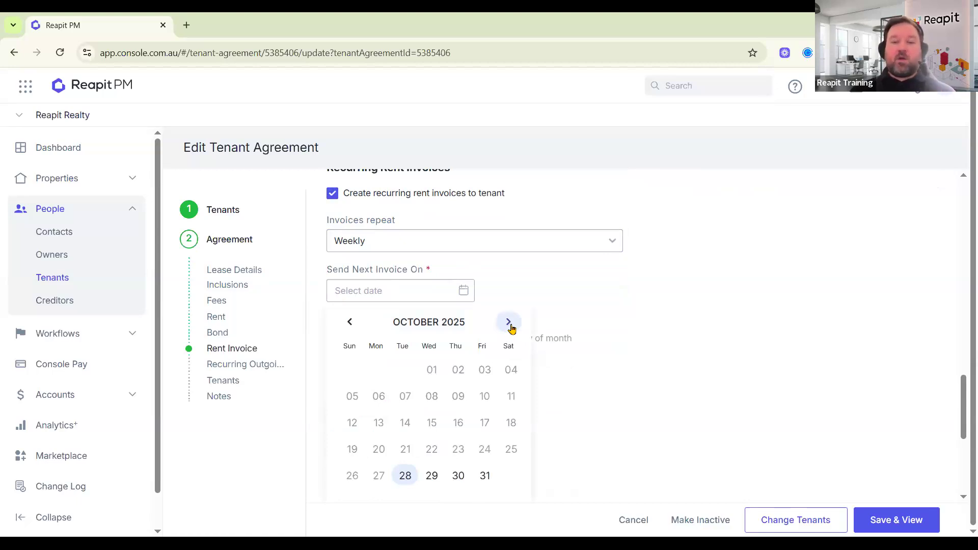
left_click(508, 322)
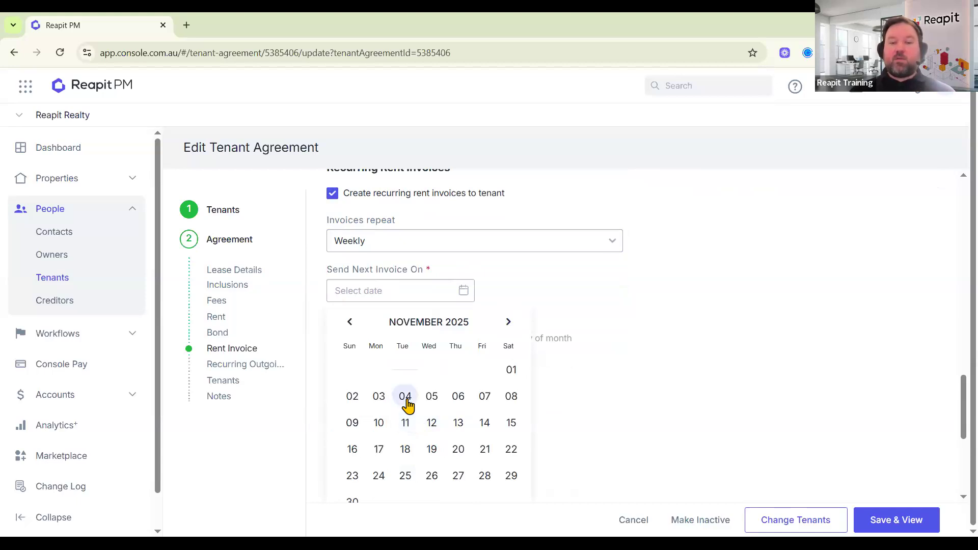
left_click(406, 396)
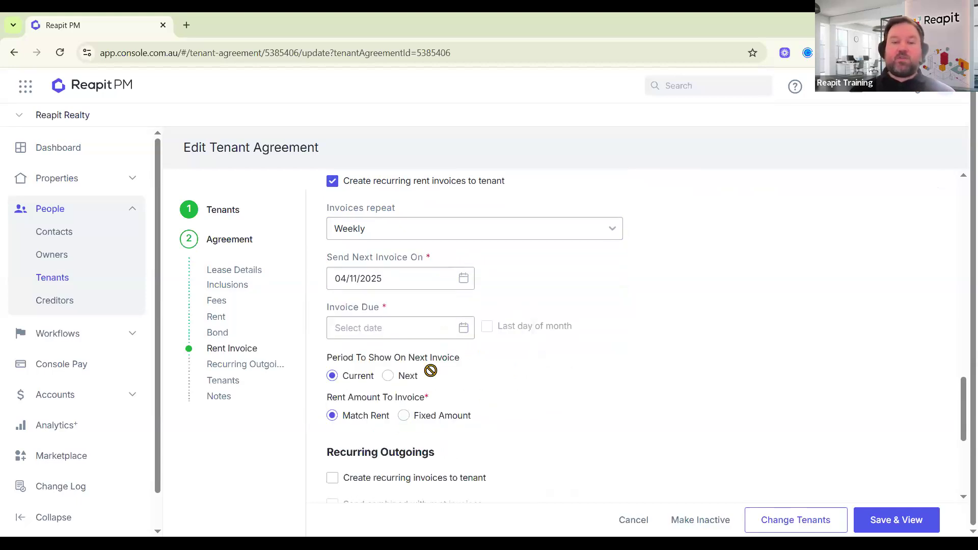
left_click(507, 322)
left_click(405, 423)
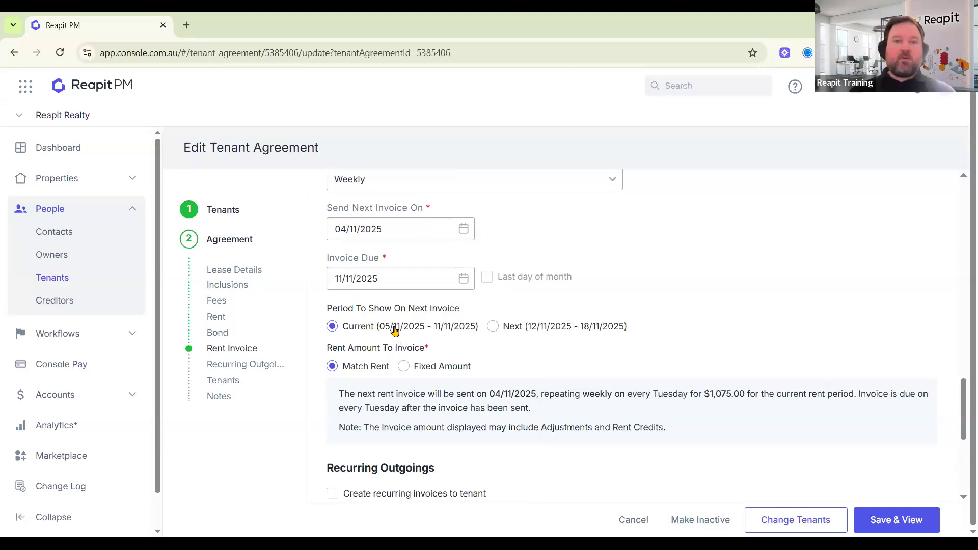
Bill the Next period and save the agreement with Save & View.
left_click(498, 328)
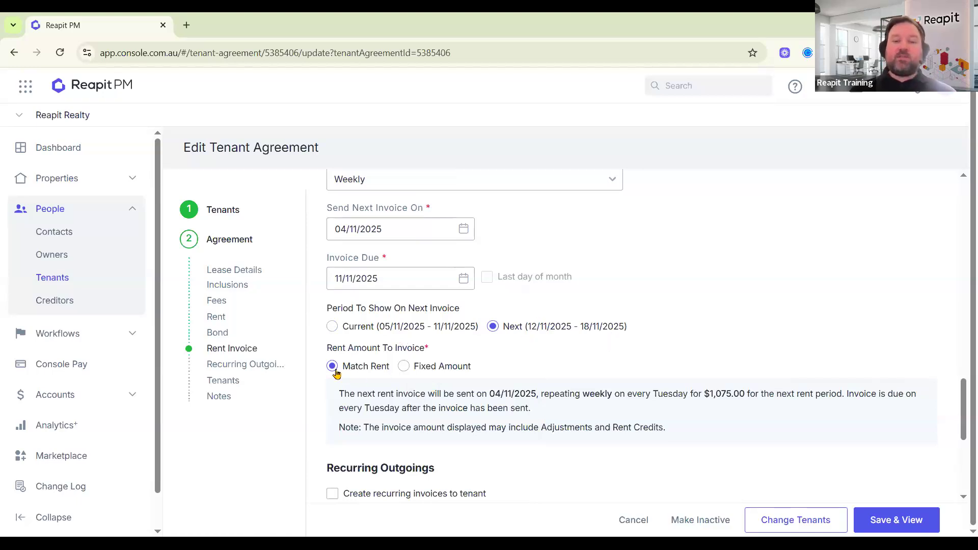
scroll(367, 423, "up", 1)
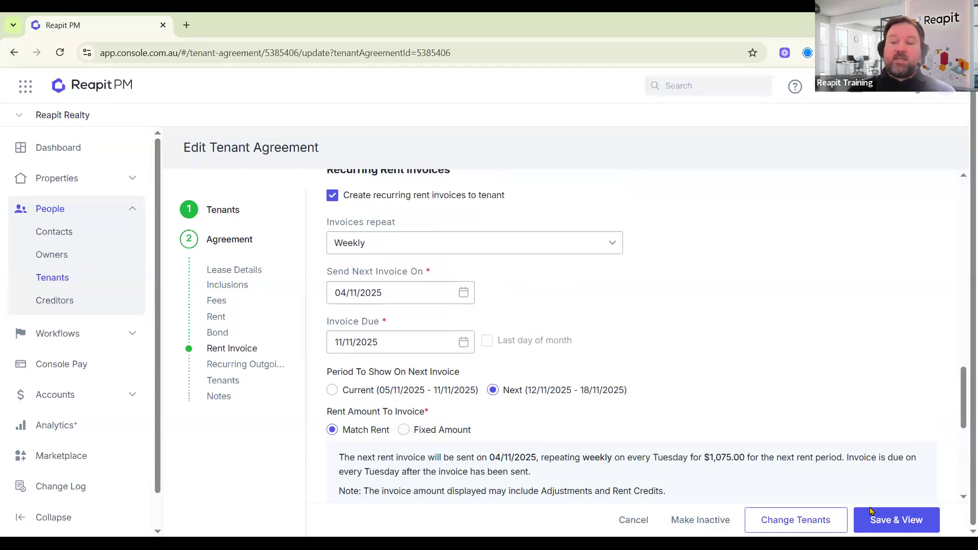
left_click(888, 524)
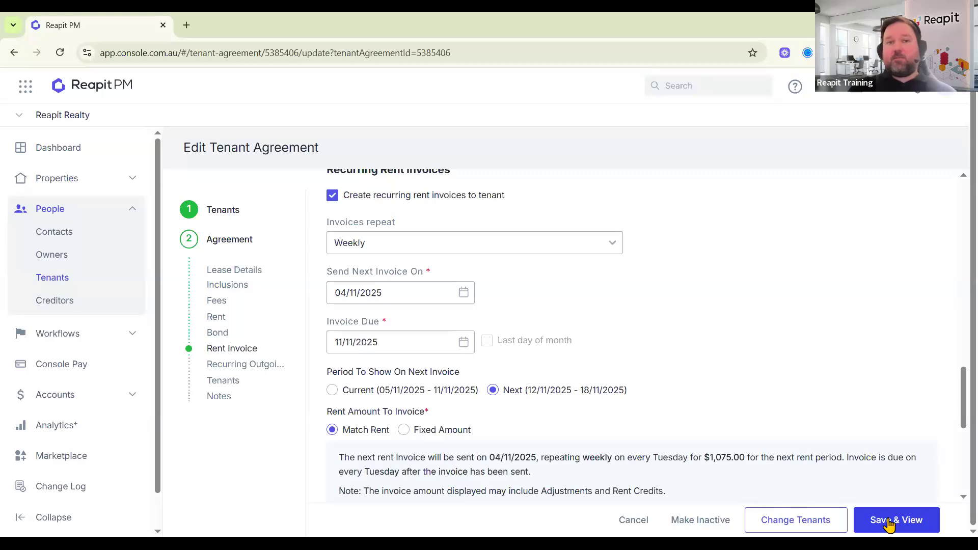
left_click(889, 523)
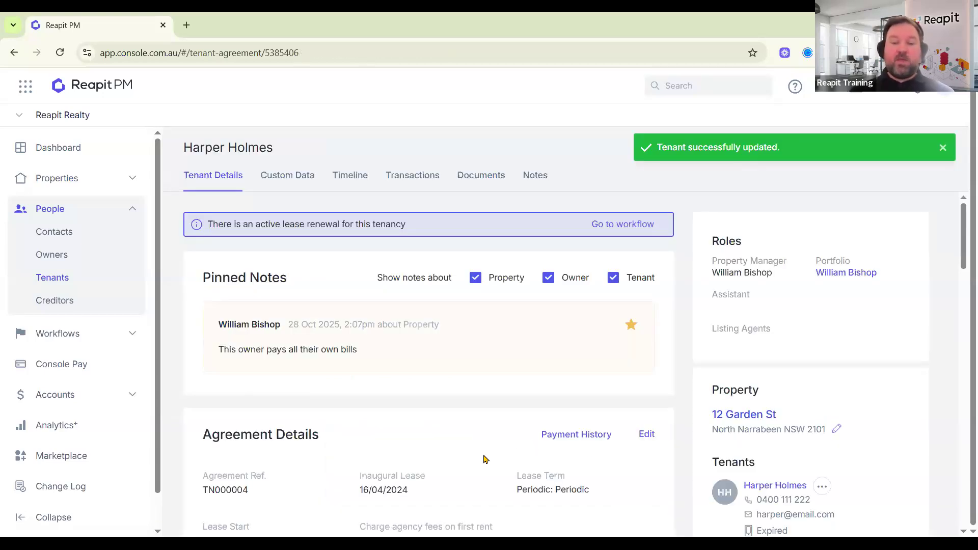
scroll(481, 459, "down", 10)
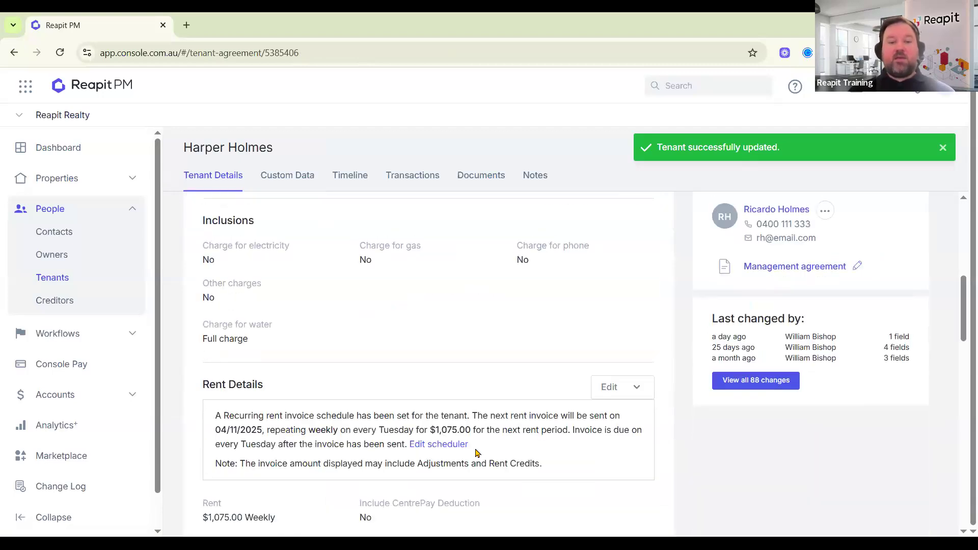
scroll(477, 456, "down", 1)
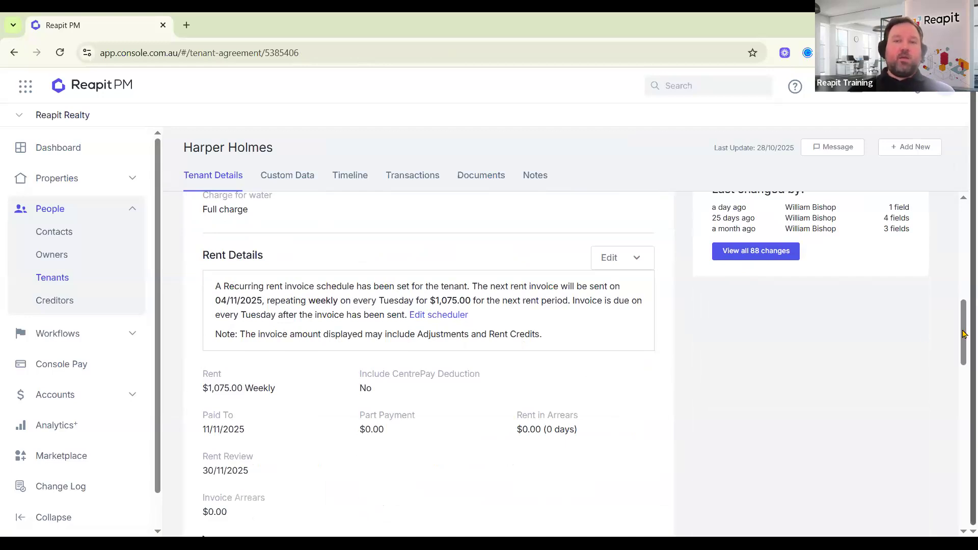
scroll(566, 409, "up", 6)
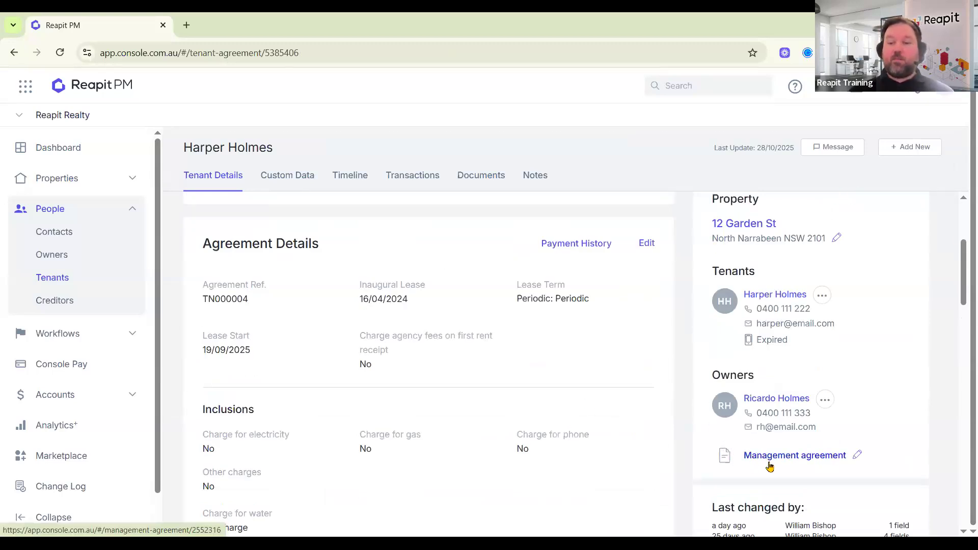
Add compliance cert.pdf to the management agreement's Documents with Add New > Upload File, then save.
left_click(839, 462)
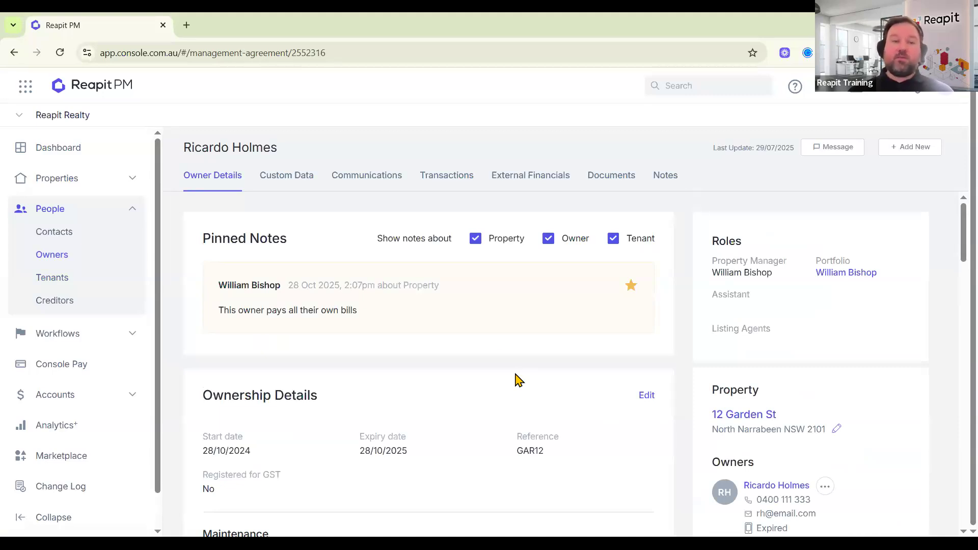
left_click(604, 182)
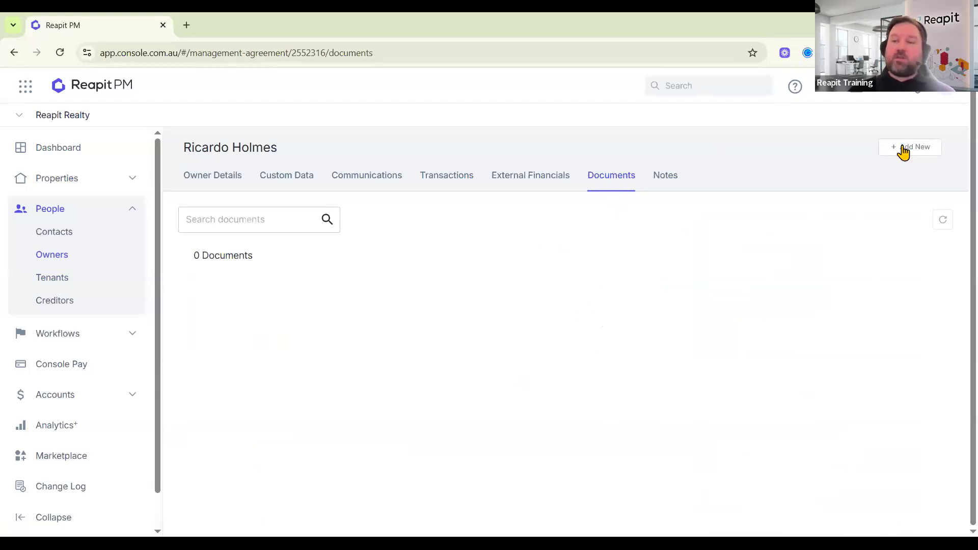
left_click(921, 156)
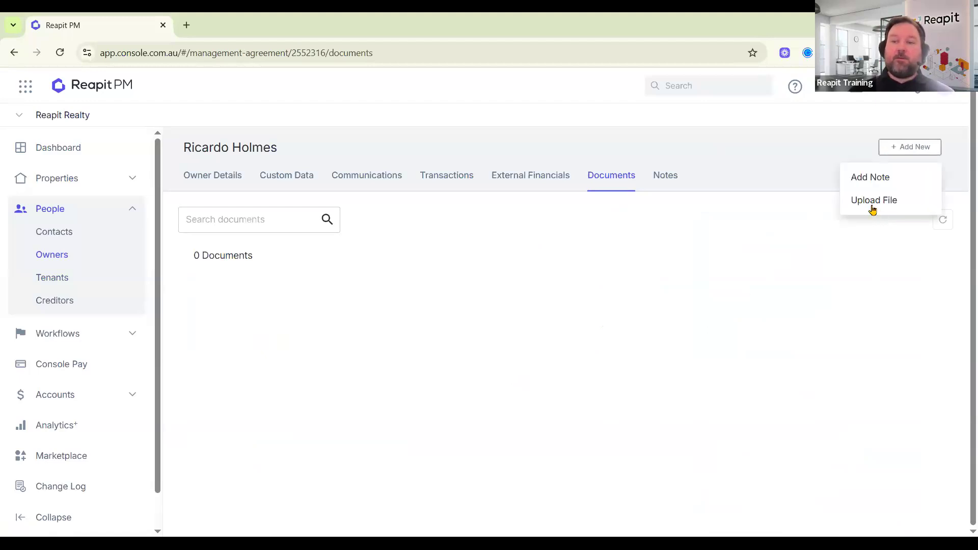
left_click(873, 201)
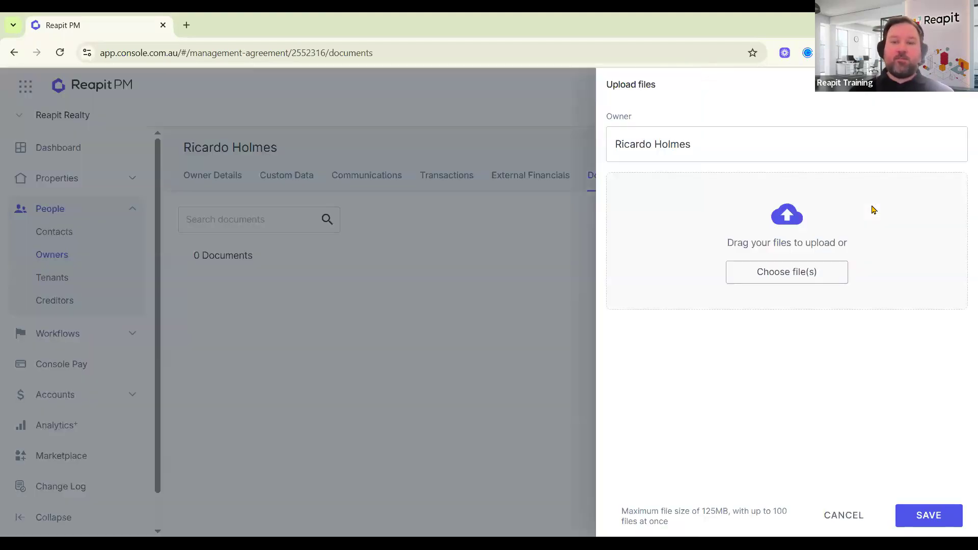
left_click(789, 272)
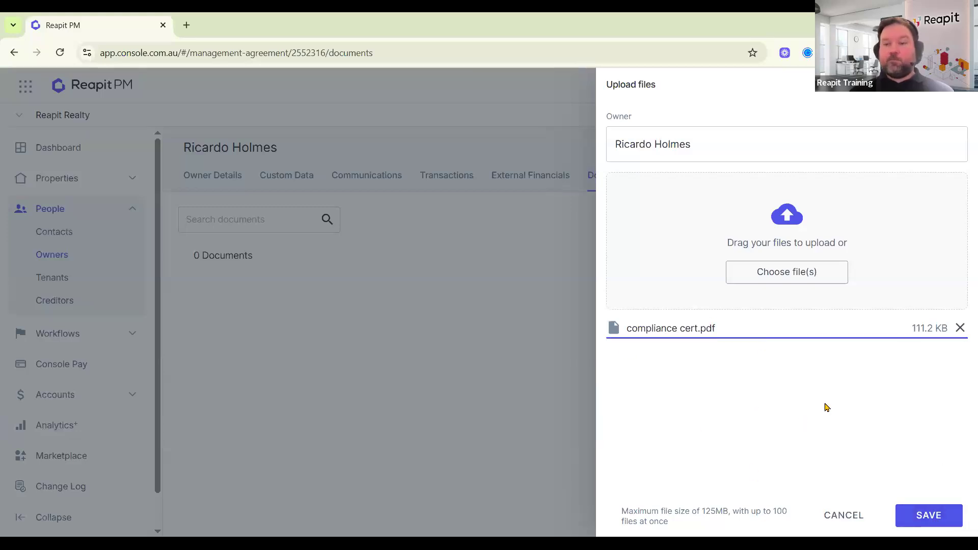
left_click(907, 509)
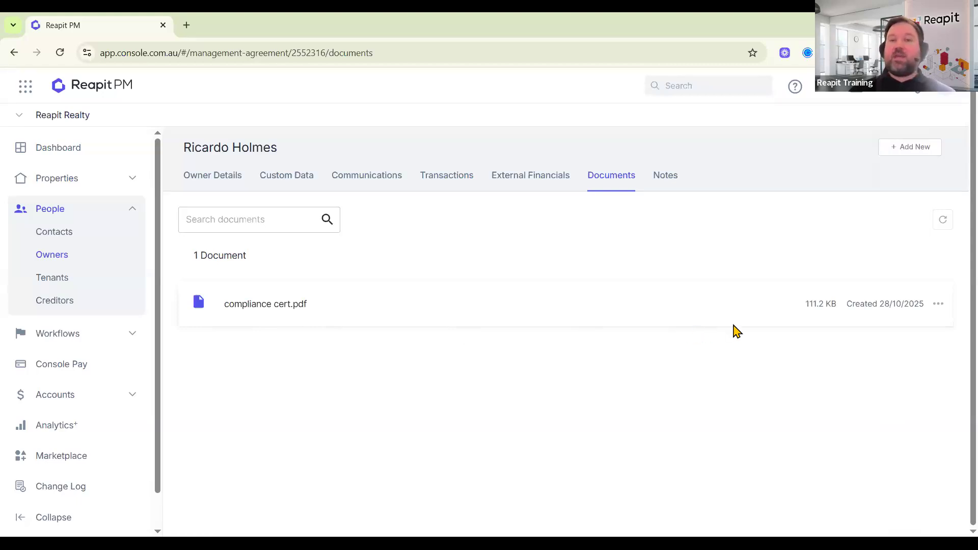
Share compliance cert.pdf with the owner, confirm Unshare now appears, and return to Owner Details.
left_click(940, 305)
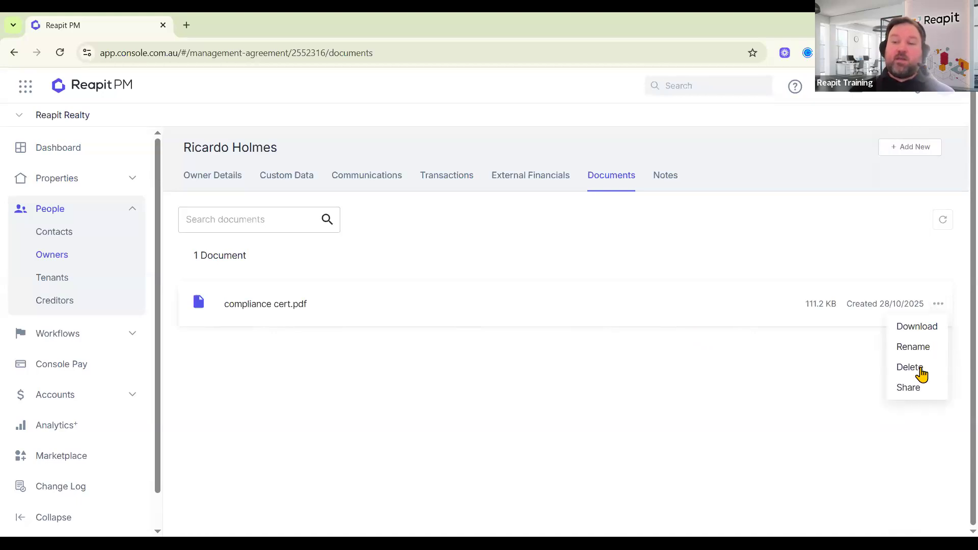
left_click(909, 388)
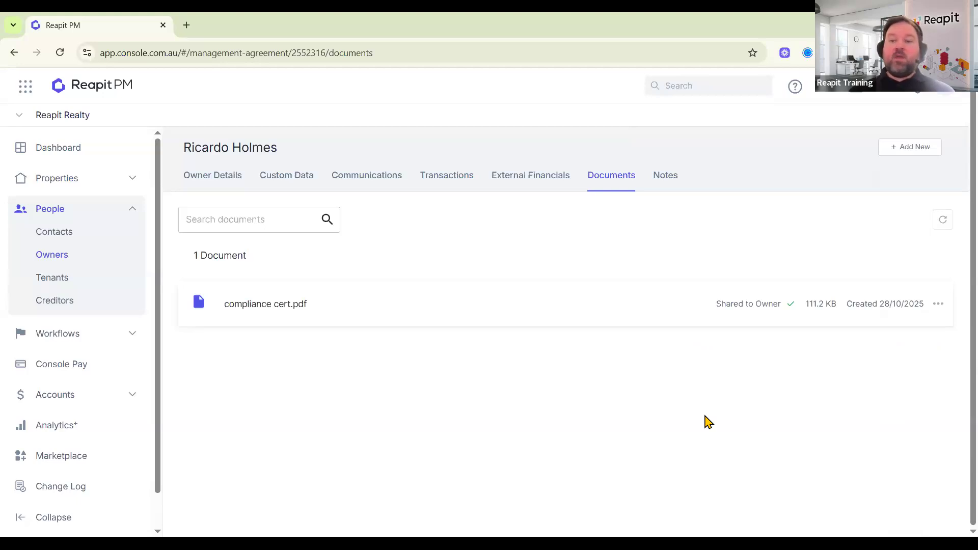
left_click(939, 305)
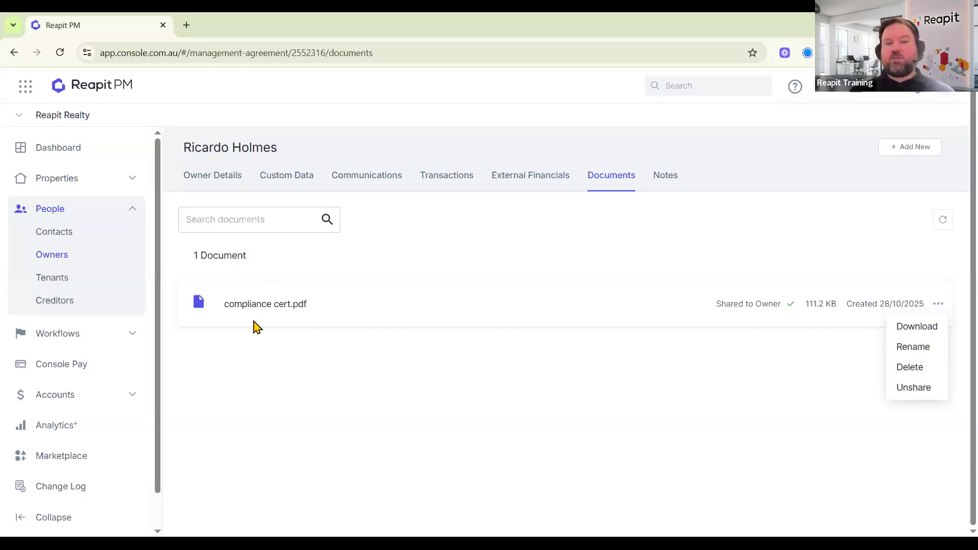
left_click(379, 391)
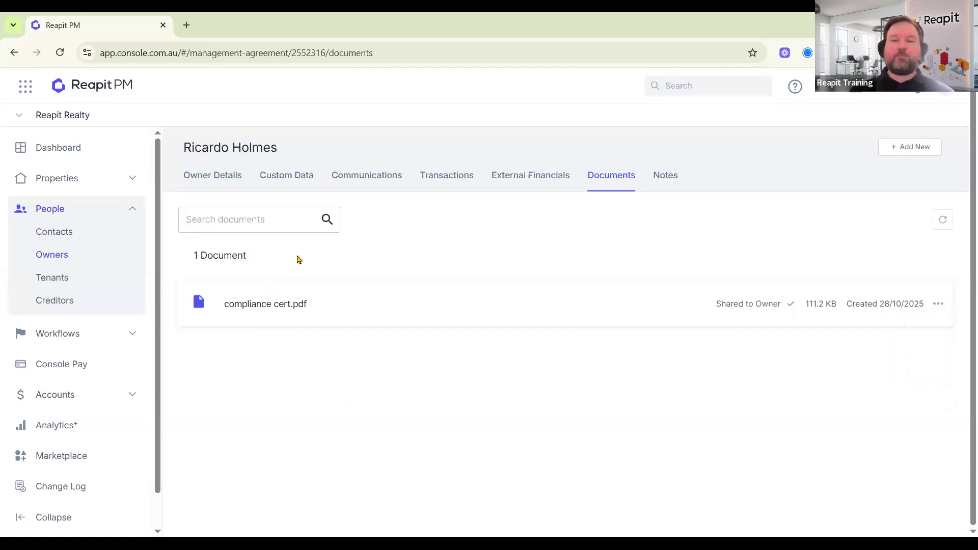
left_click(219, 185)
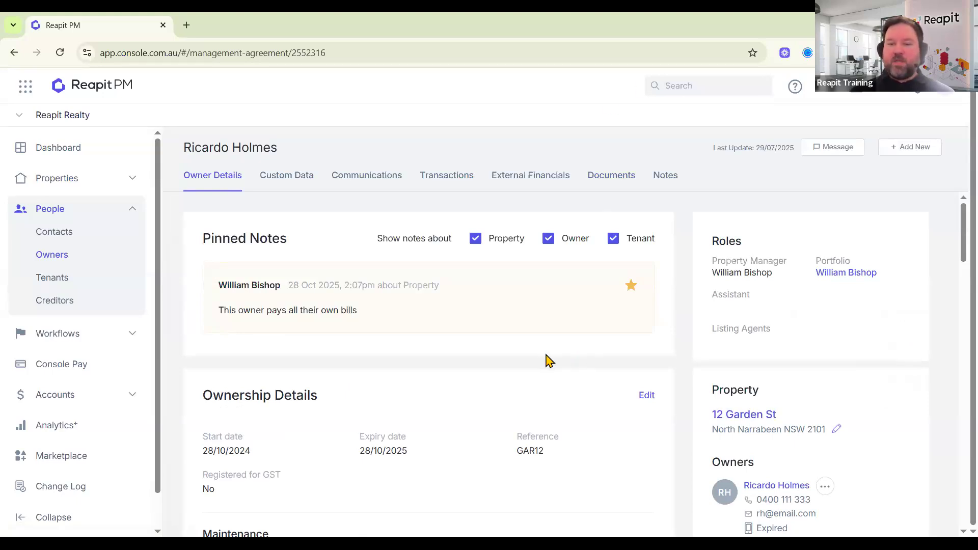
Choose Edit Owner from the owner's actions menu in the Owners section.
scroll(548, 356, "down", 2)
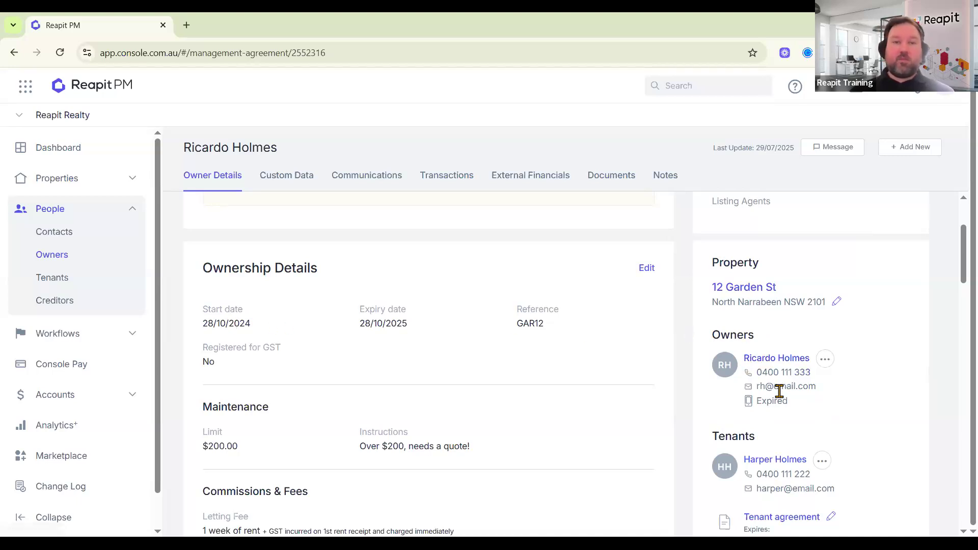
left_click(825, 361)
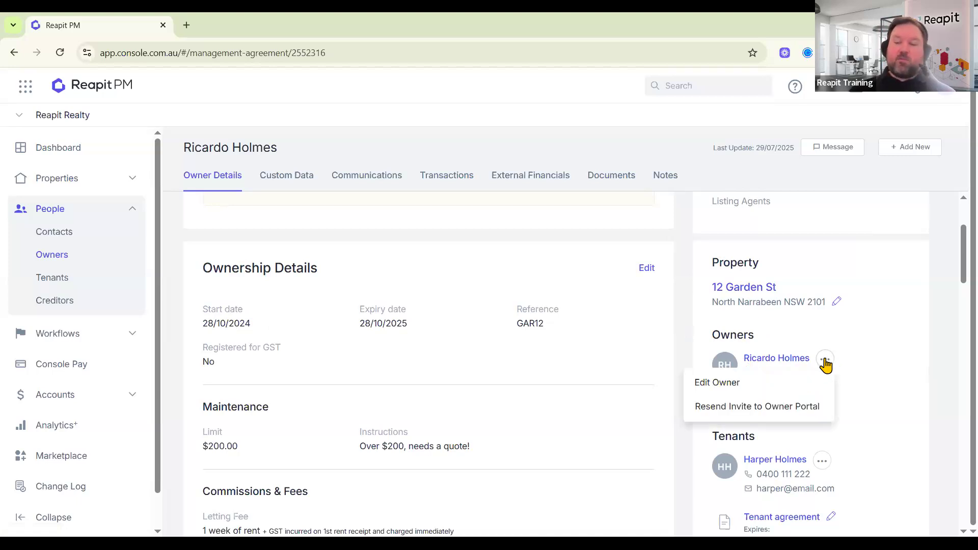
left_click(723, 391)
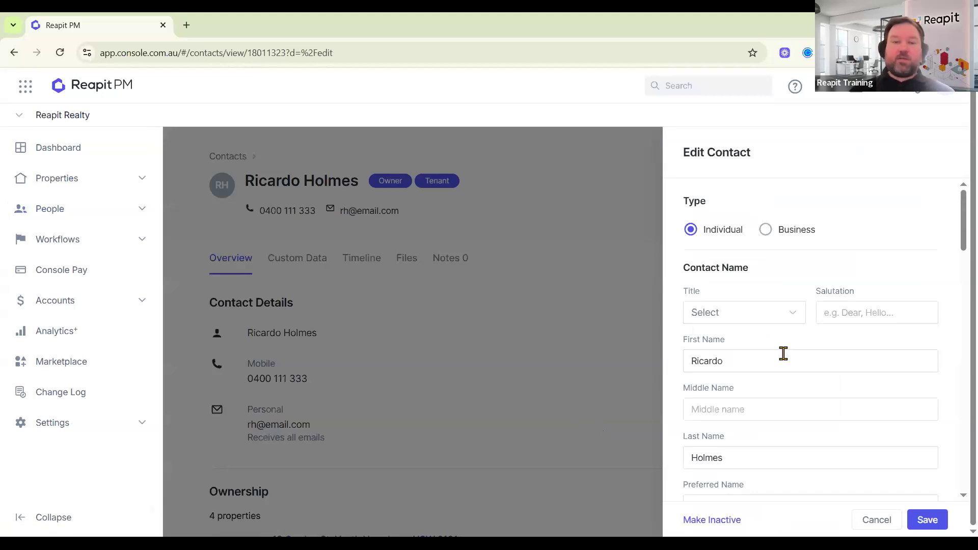
Add a second e-mail field to the contact and enter the accounts e-mail address.
left_click(779, 357)
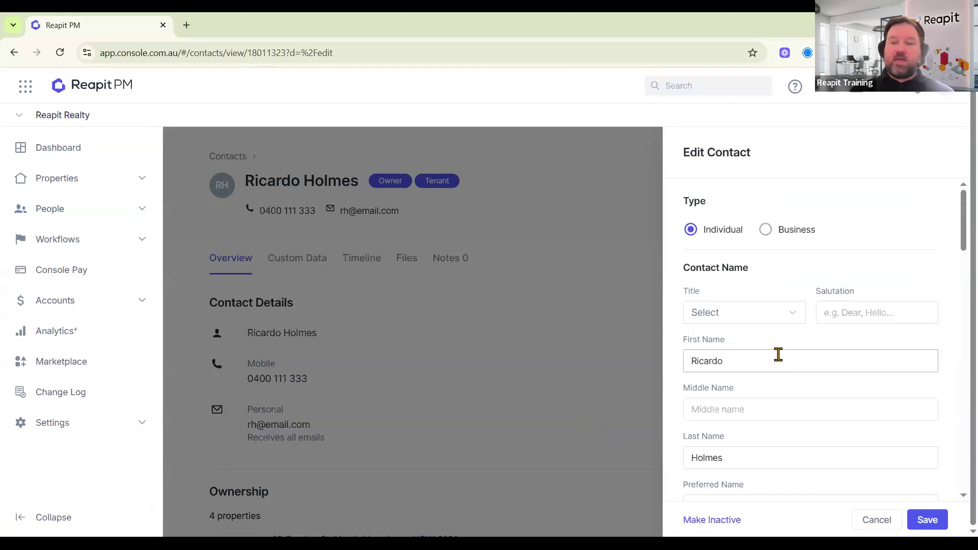
scroll(778, 355, "down", 4)
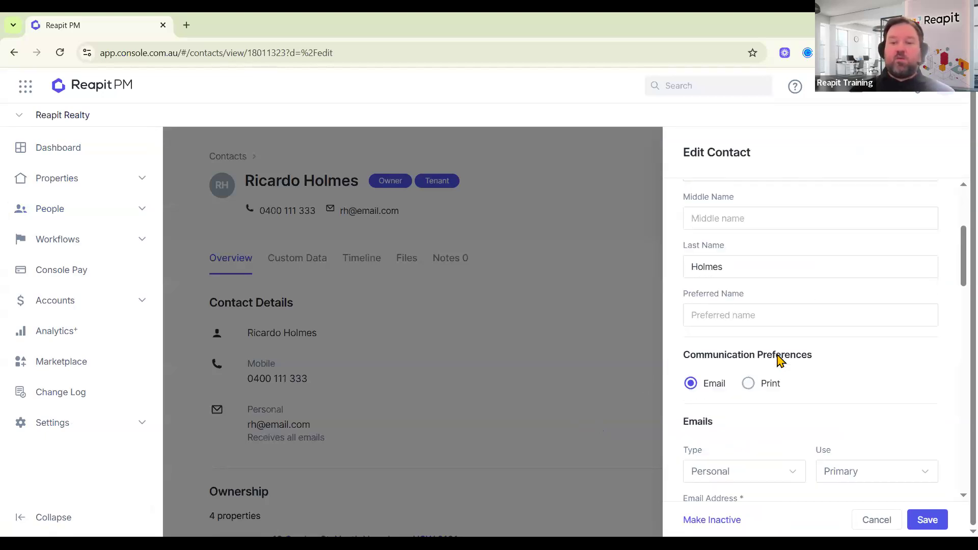
scroll(779, 359, "down", 4)
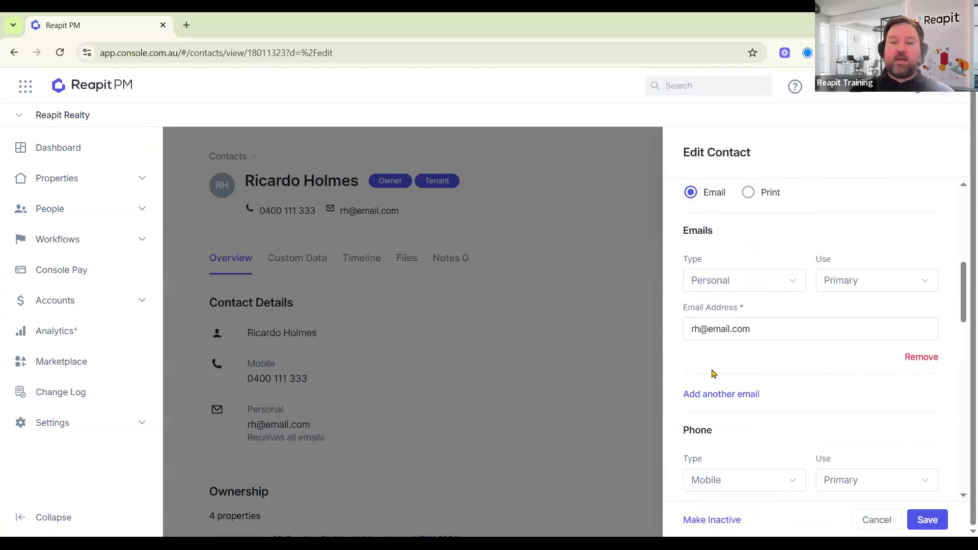
left_click(799, 402)
scroll(791, 389, "down", 1)
left_click(734, 398)
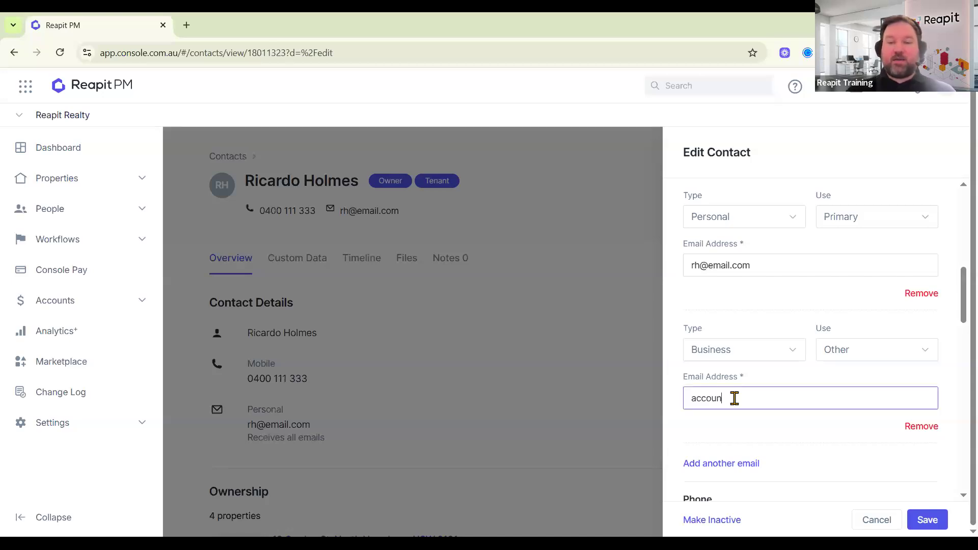
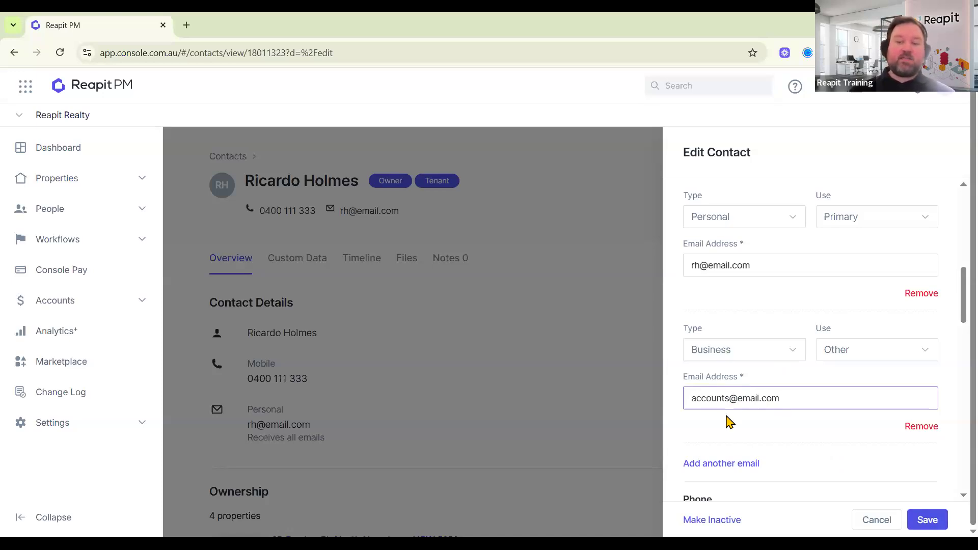
Set the second e-mail's type and use to Other and save the contact.
left_click(733, 349)
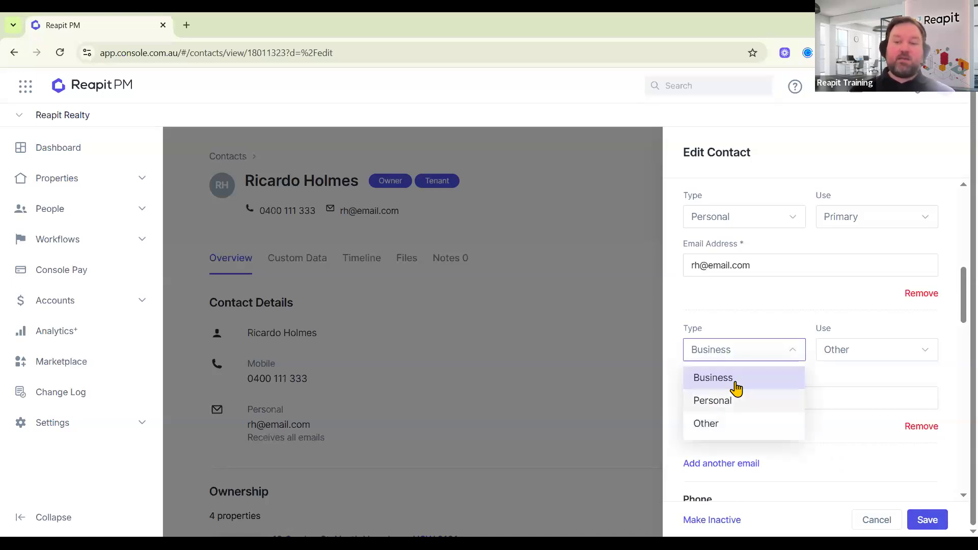
left_click(724, 433)
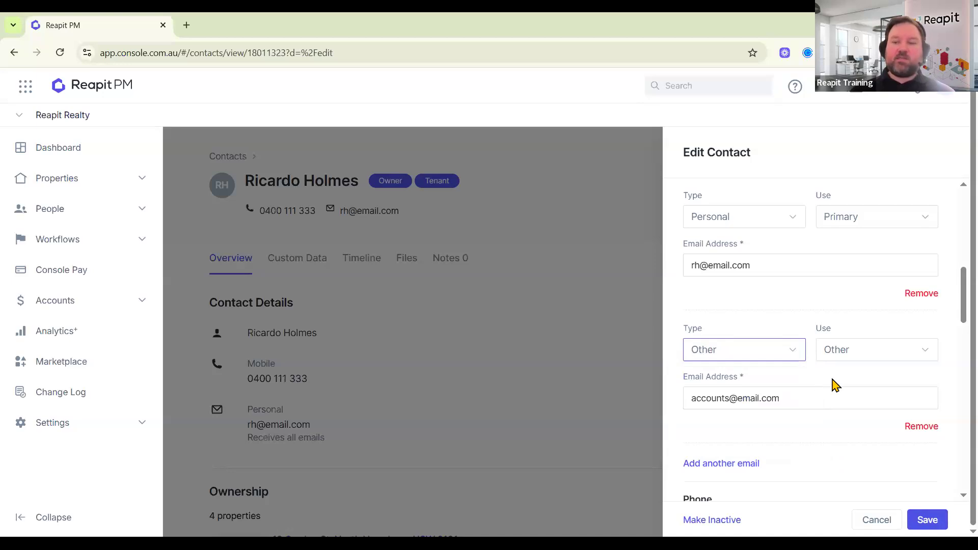
left_click(855, 363)
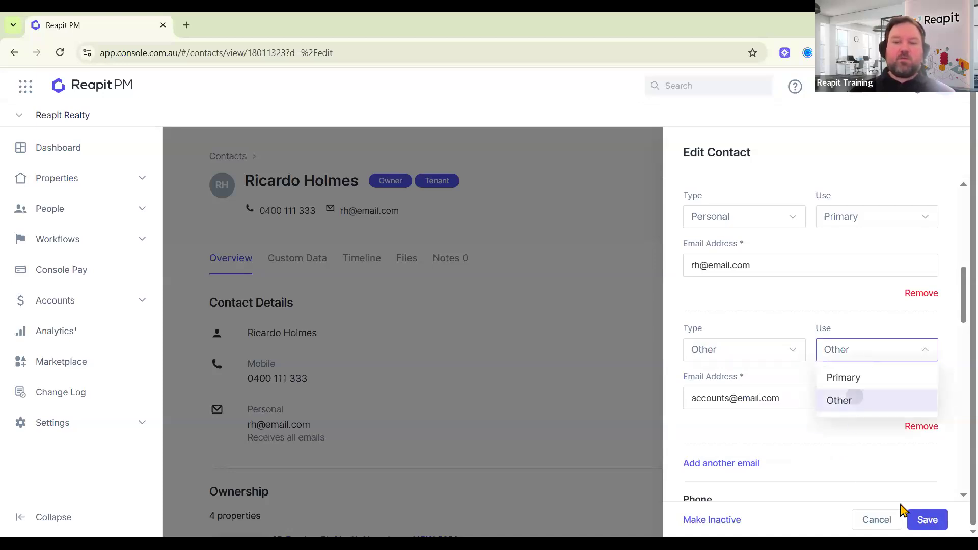
left_click(932, 522)
left_click(932, 522)
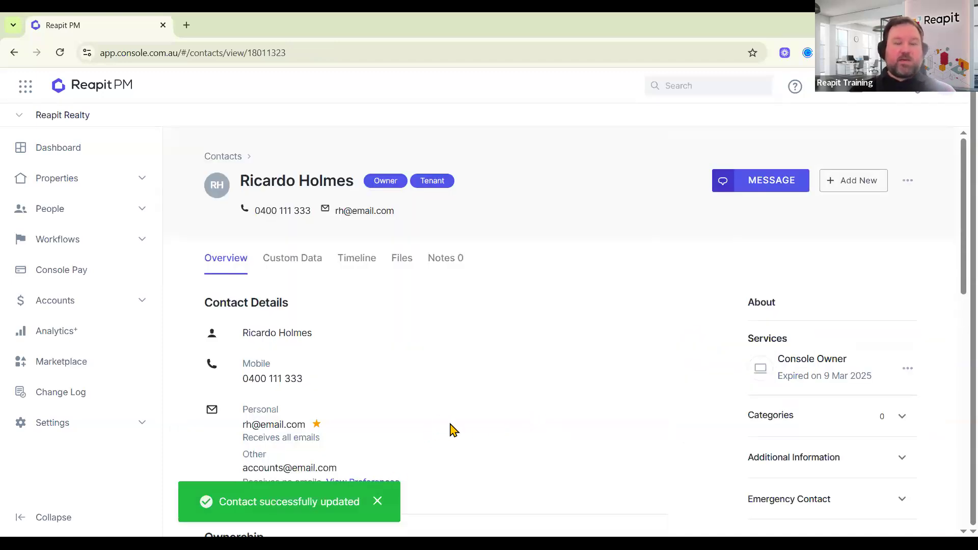
Switch on CC Owner Statements in the accounts e-mail's Statement Preferences.
scroll(445, 418, "down", 1)
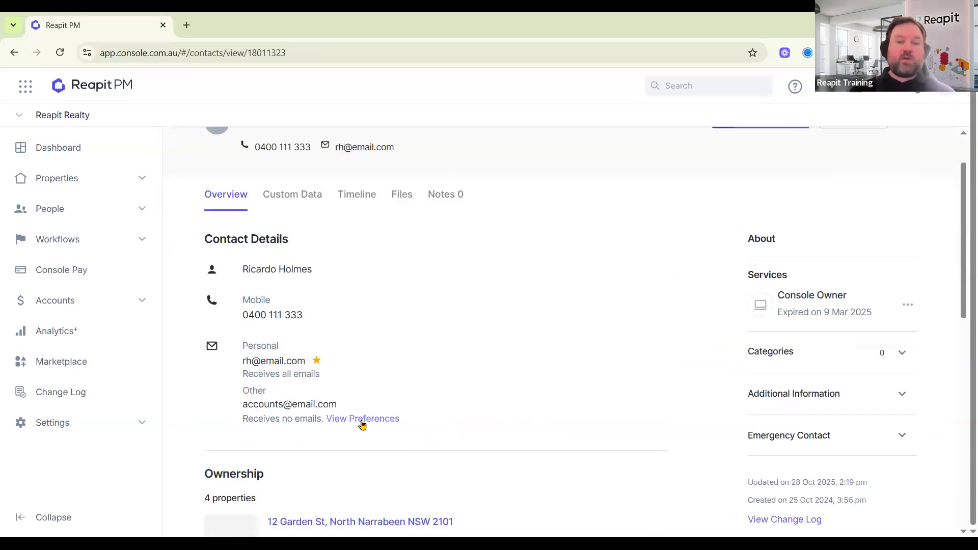
left_click(376, 425)
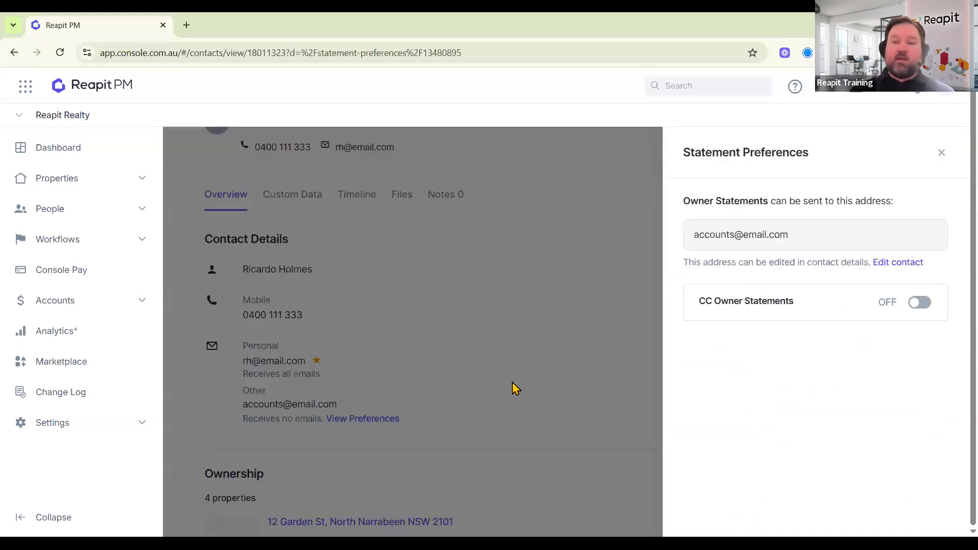
left_click(919, 302)
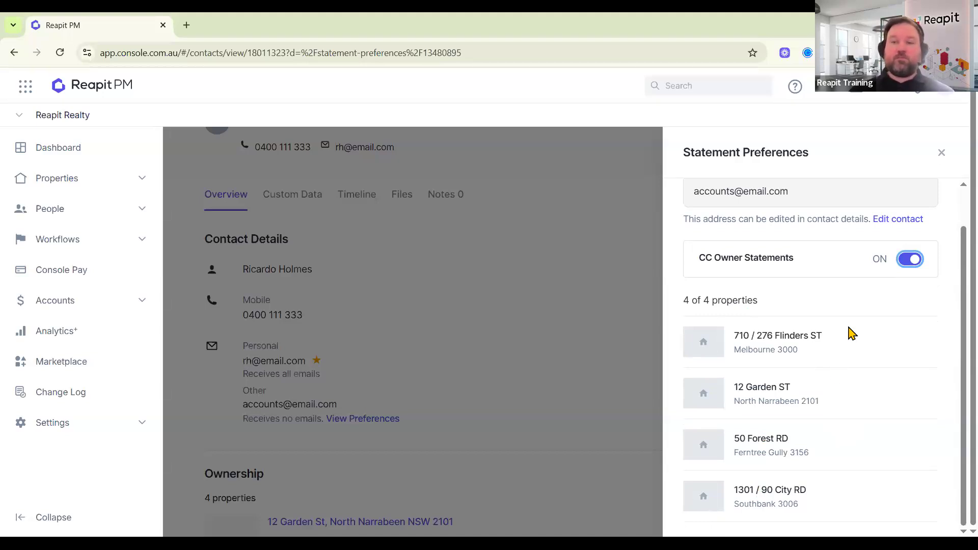
left_click(942, 153)
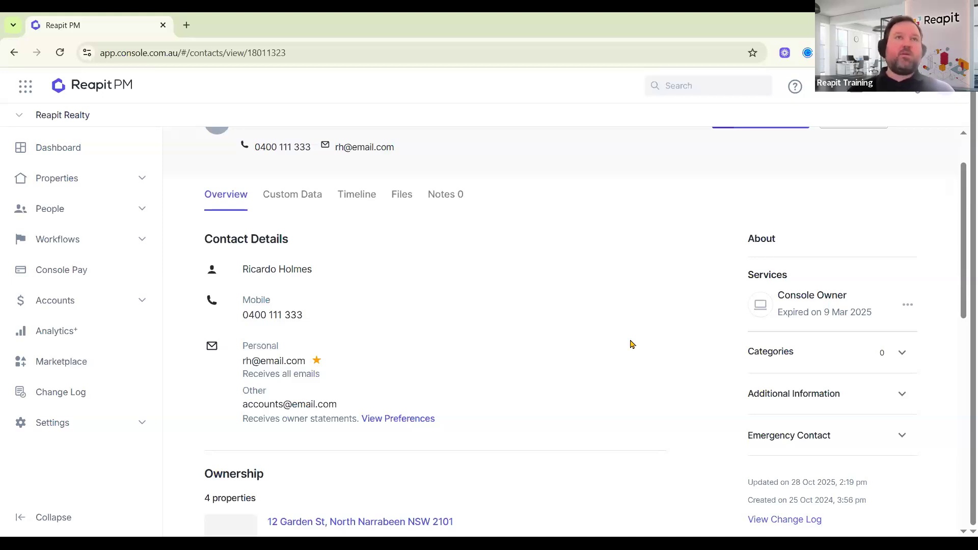
Go to Settings > Office and scroll down to the Fraud Detection section.
left_click(53, 423)
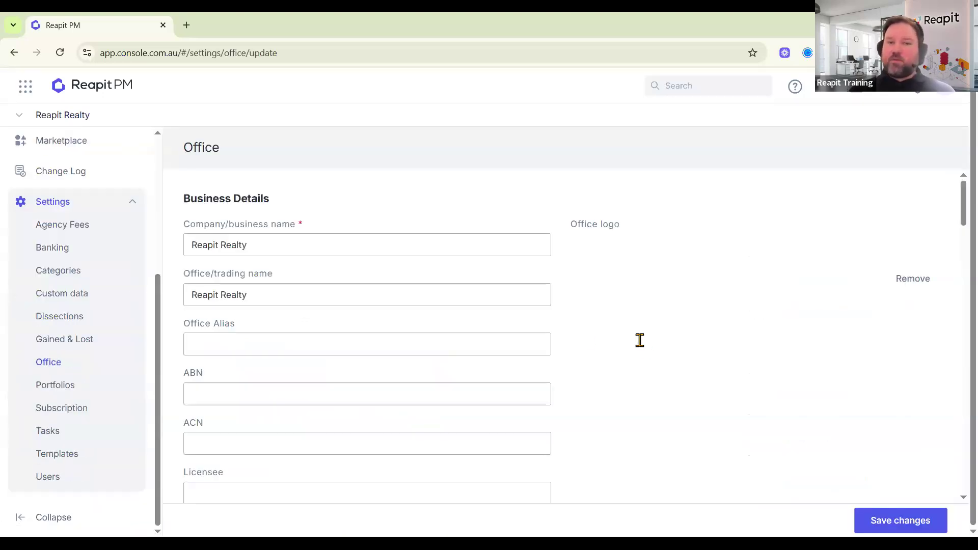
scroll(621, 393, "down", 15)
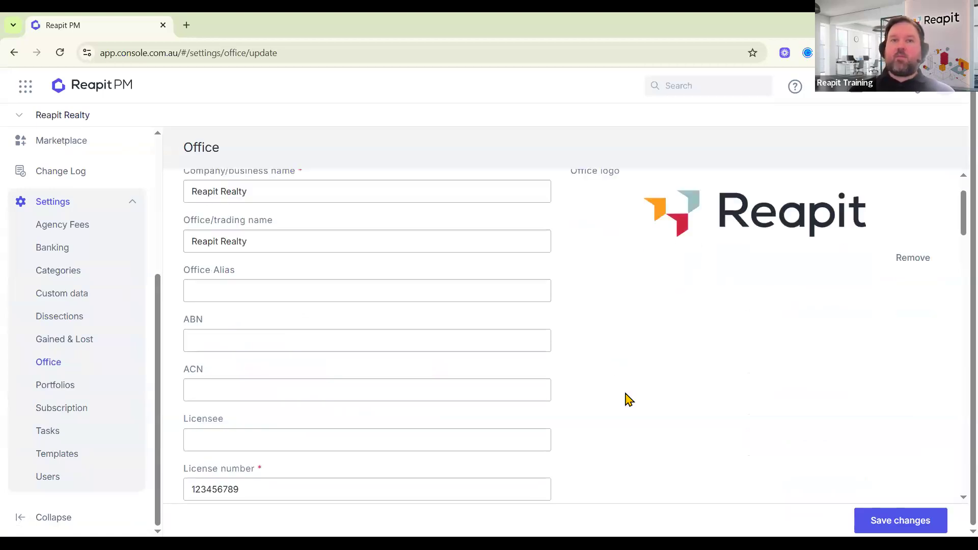
scroll(620, 397, "down", 9)
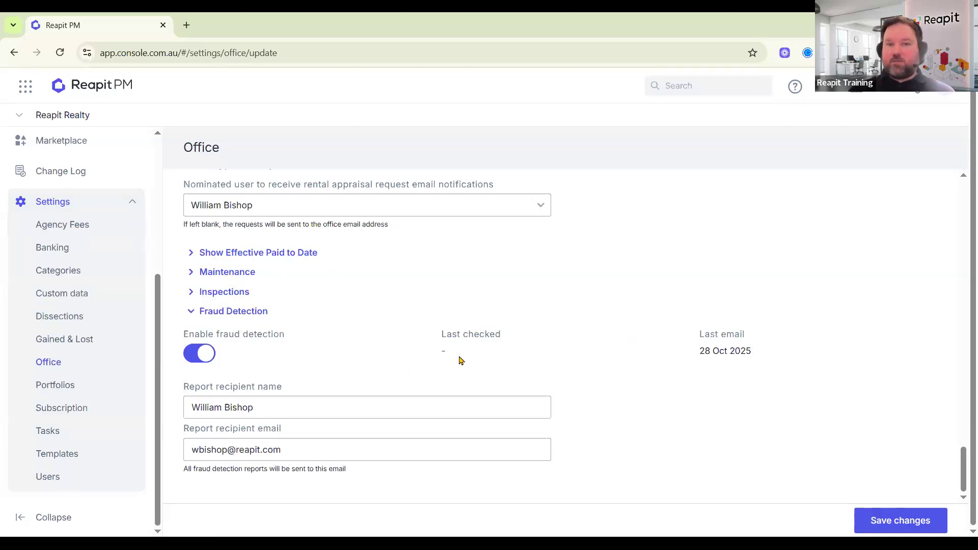
Turn on Show Effective Paid to Date for tenant and property, keeping it on for arrears.
left_click(251, 256)
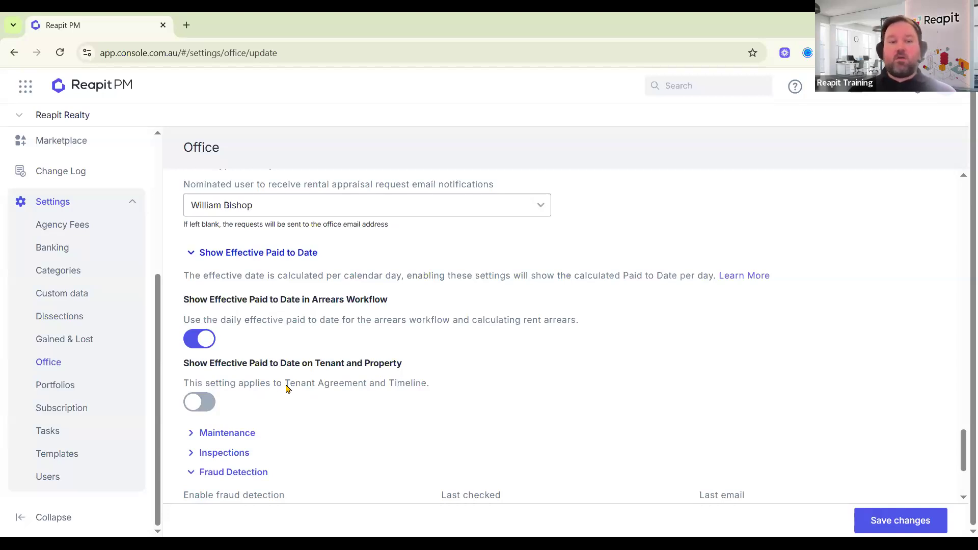
left_click(203, 403)
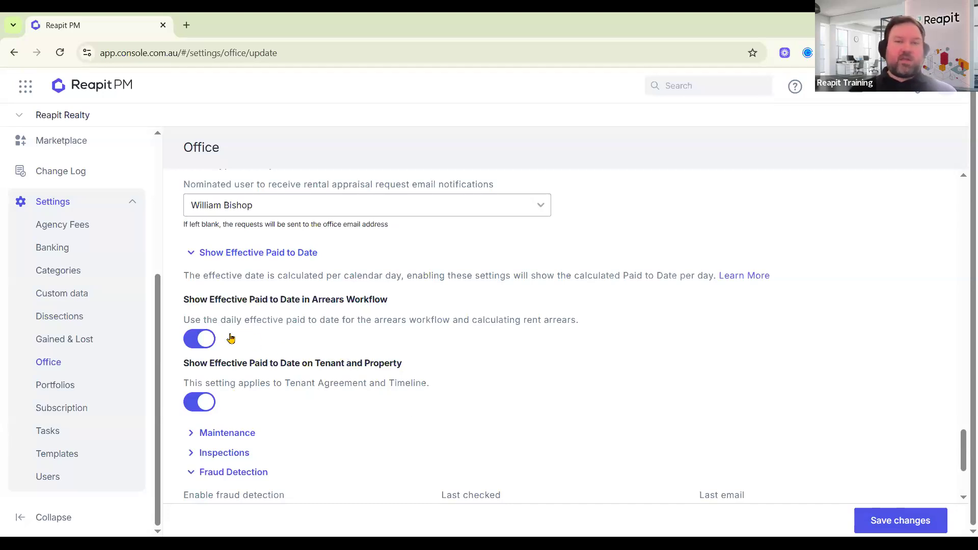
left_click(196, 340)
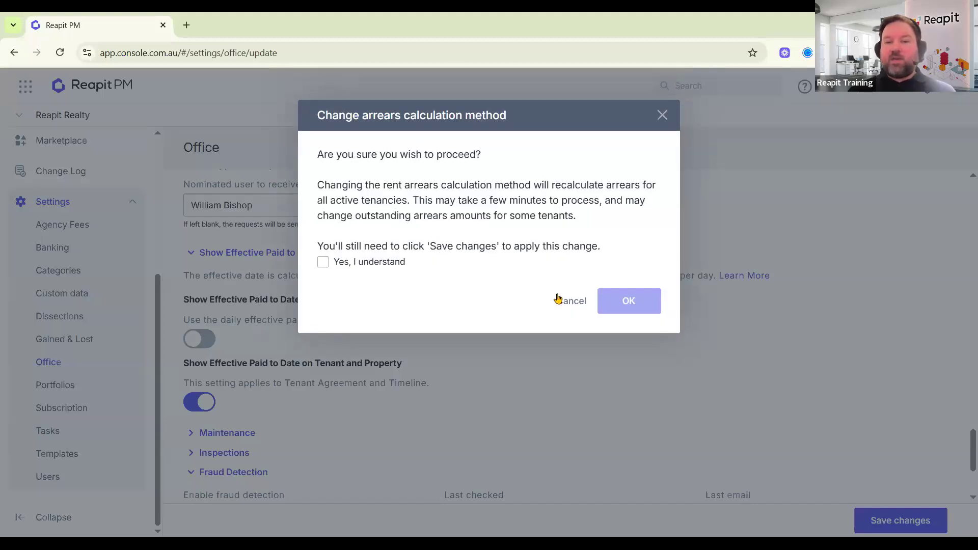
left_click(566, 301)
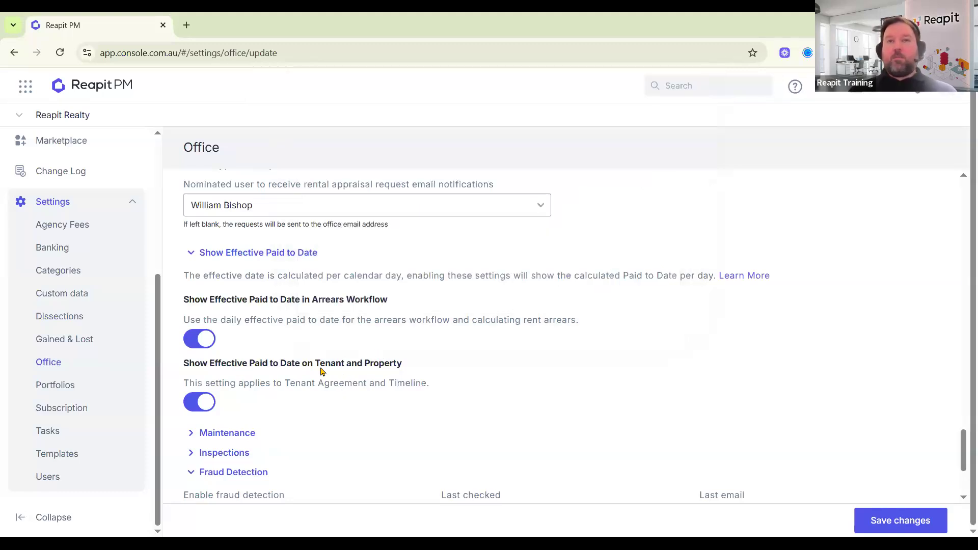
left_click(237, 432)
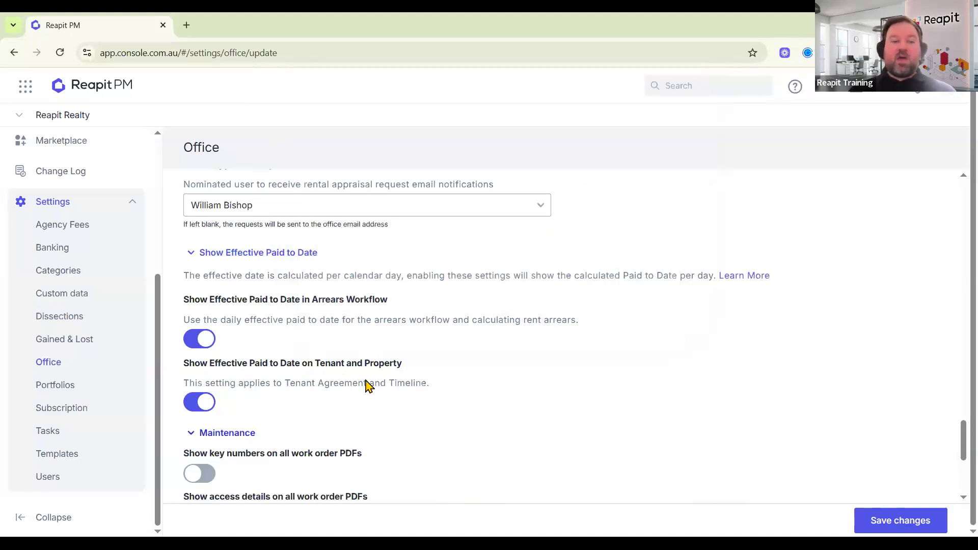
Turn on key numbers and access details for work order PDFs.
scroll(407, 382, "down", 3)
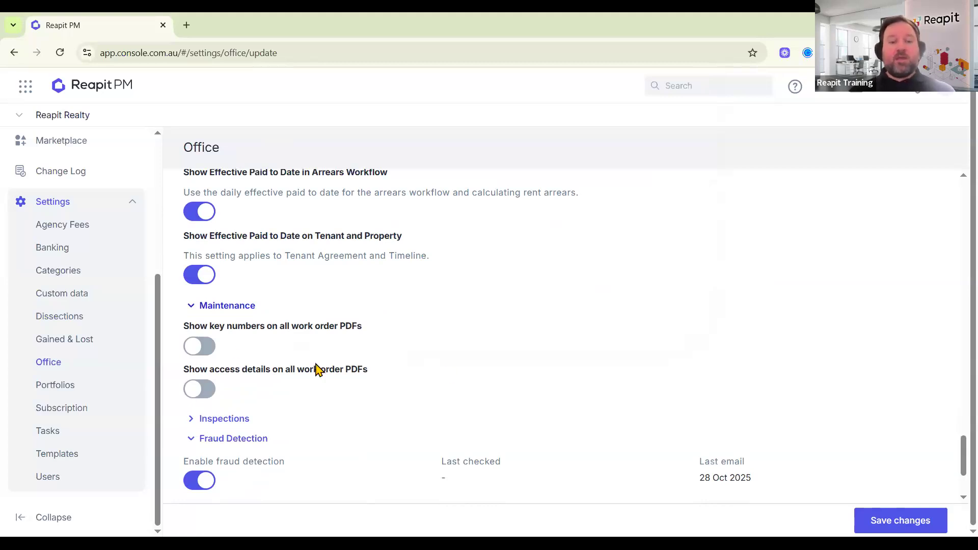
left_click(197, 346)
left_click(326, 401)
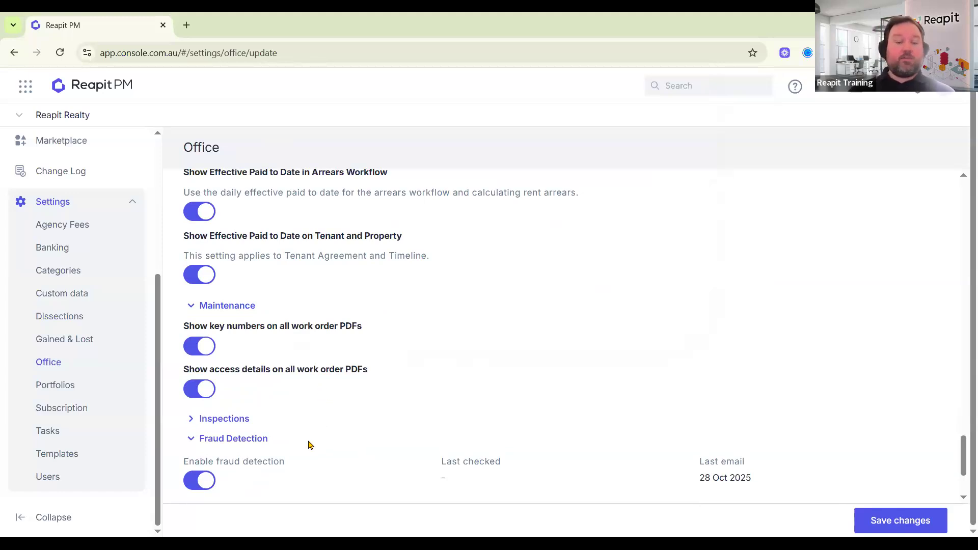
Expand Inspections and leave the Exit Condition report option switched on.
scroll(224, 374, "down", 1)
left_click(220, 356)
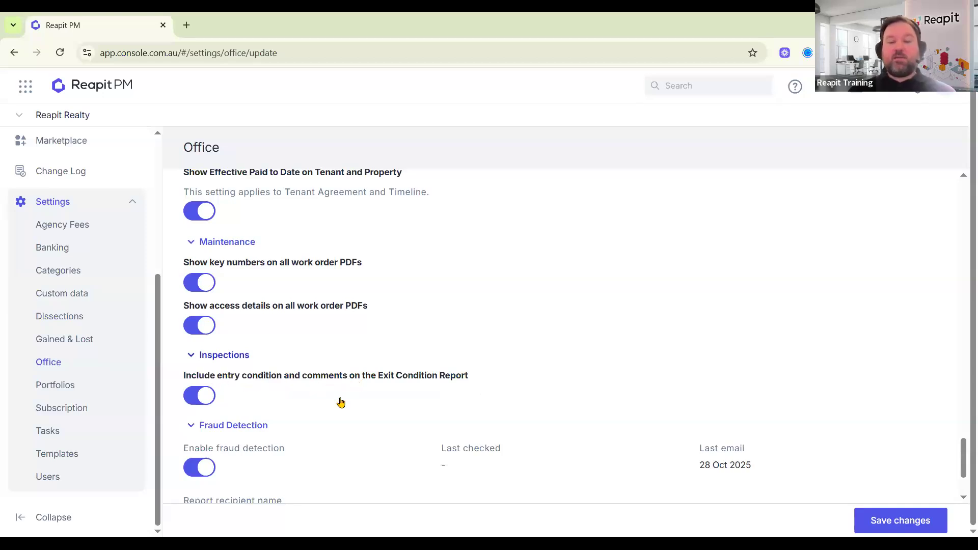
left_click(198, 400)
left_click(211, 399)
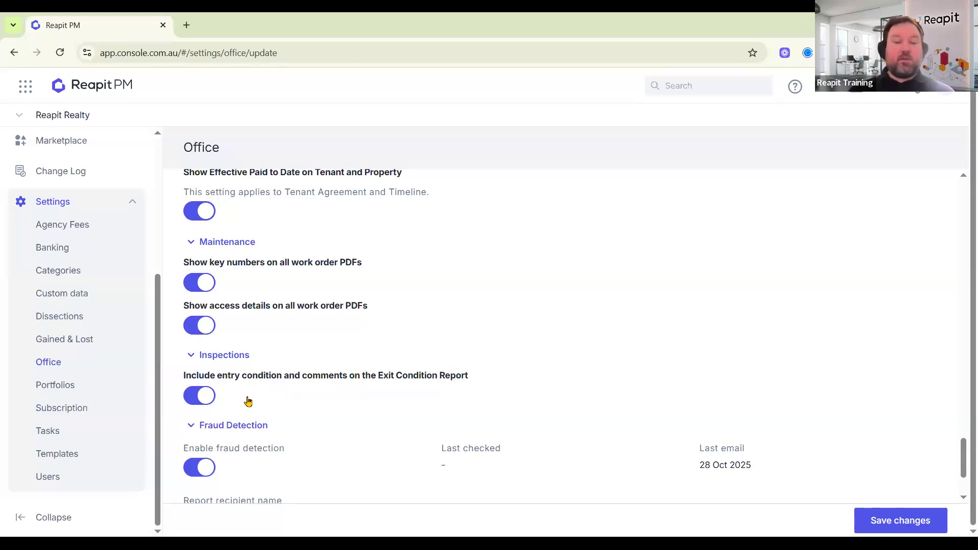
scroll(257, 400, "down", 3)
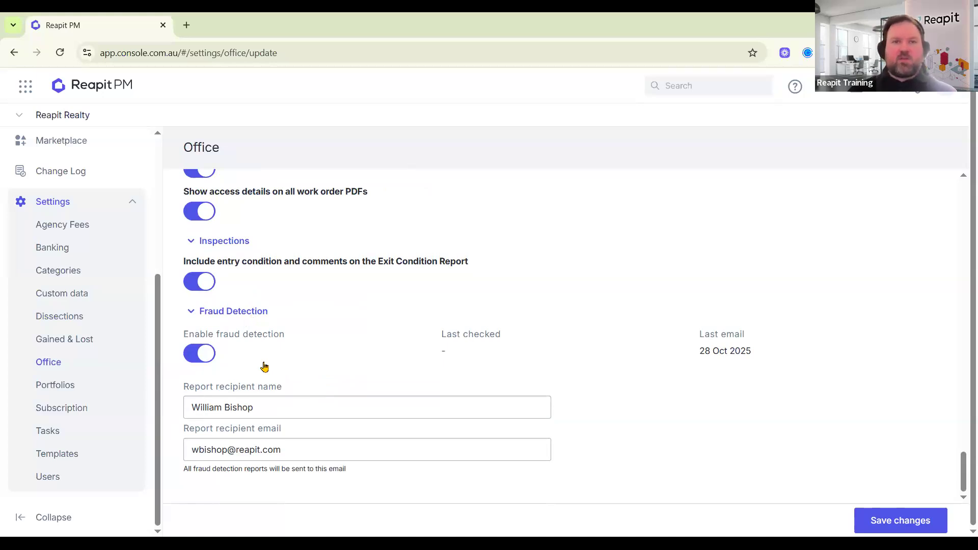
Review the fraud detection report recipient's name and e-mail fields.
triple_click(185, 405)
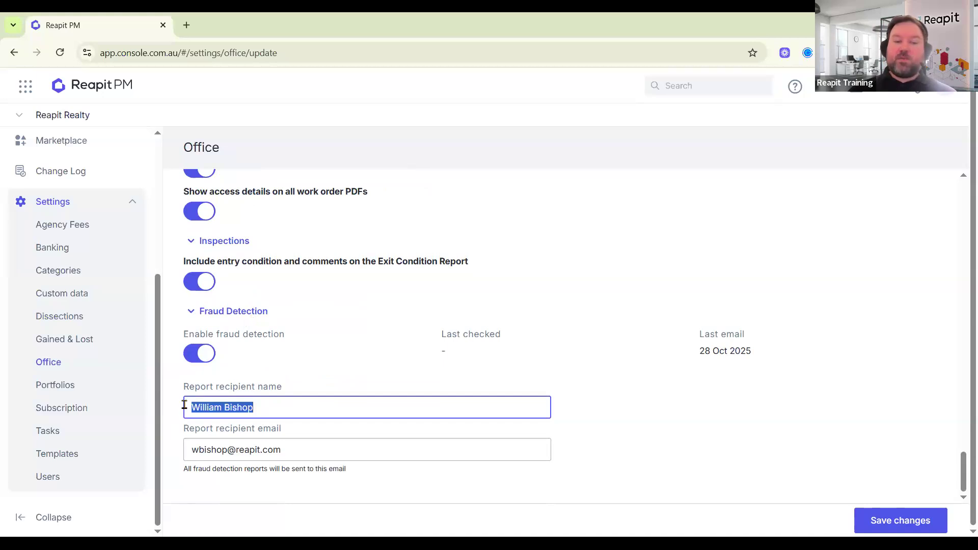
left_click(303, 451)
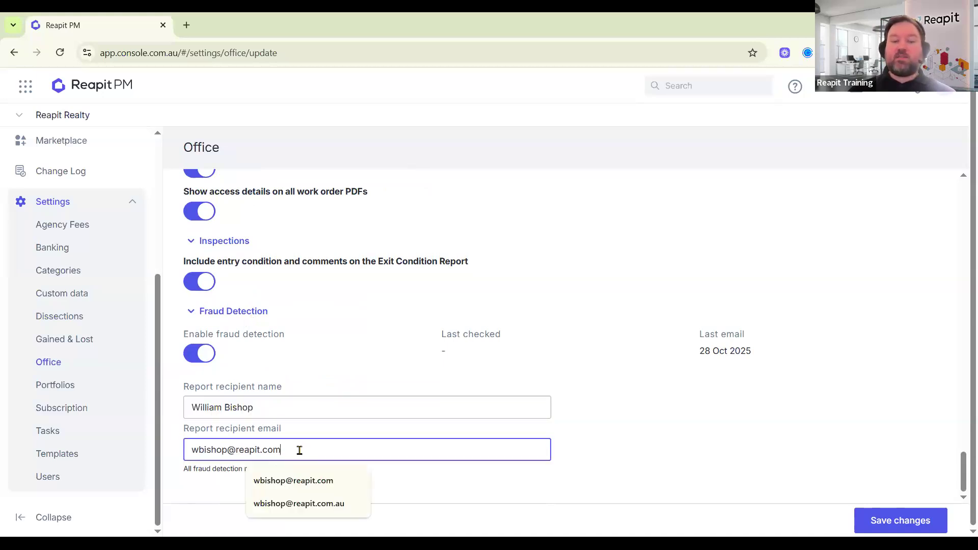
triple_click(209, 448)
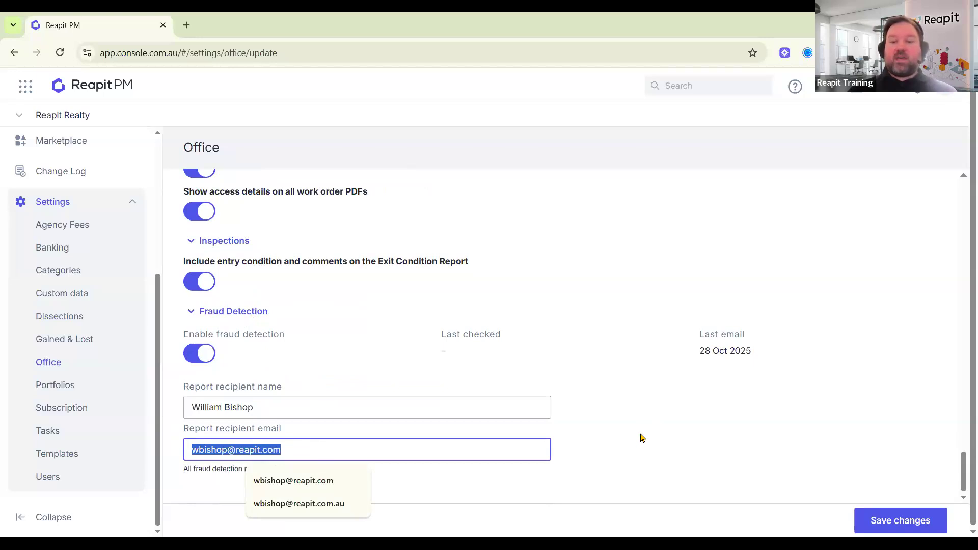
left_click(642, 438)
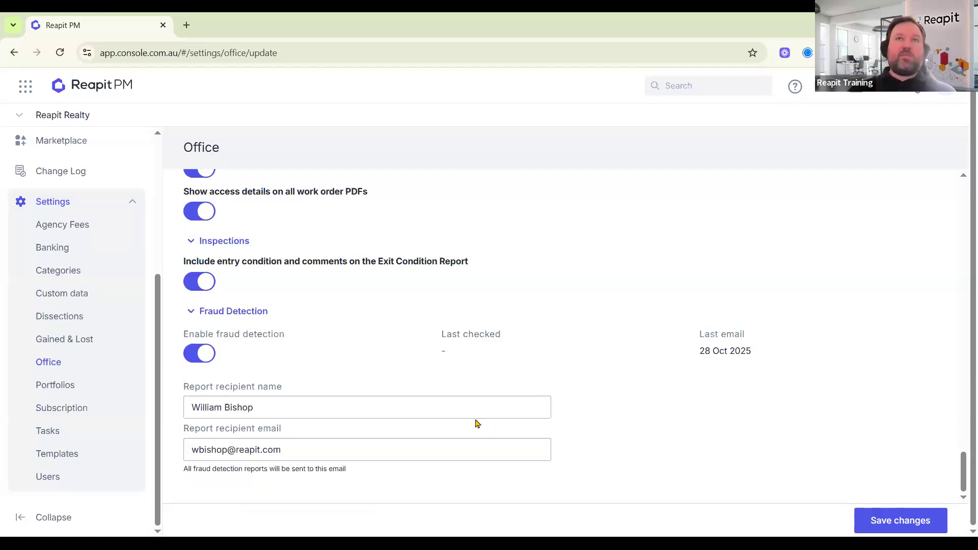
Collapse the Show Effective Paid to Date, Maintenance, Inspections and Fraud Detection groups.
scroll(423, 420, "up", 2)
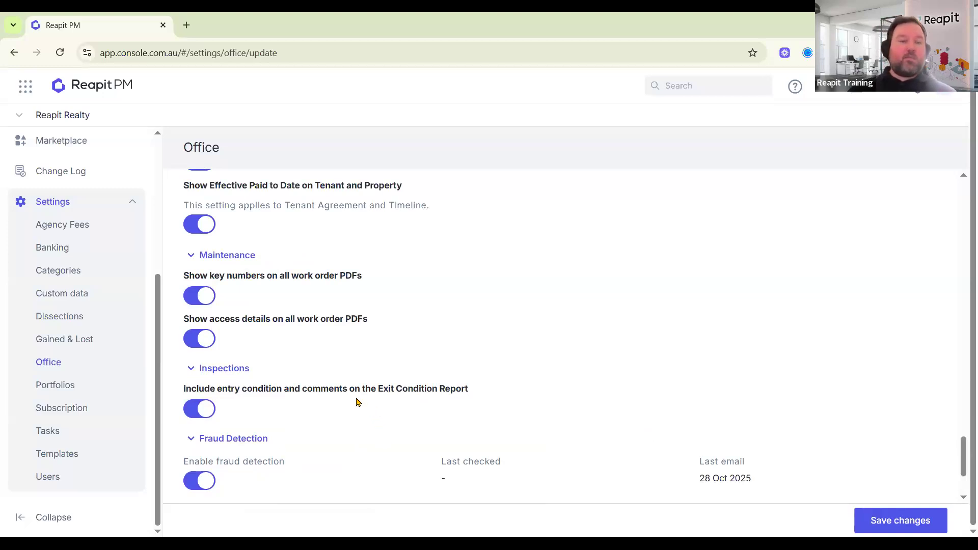
scroll(394, 407, "up", 1)
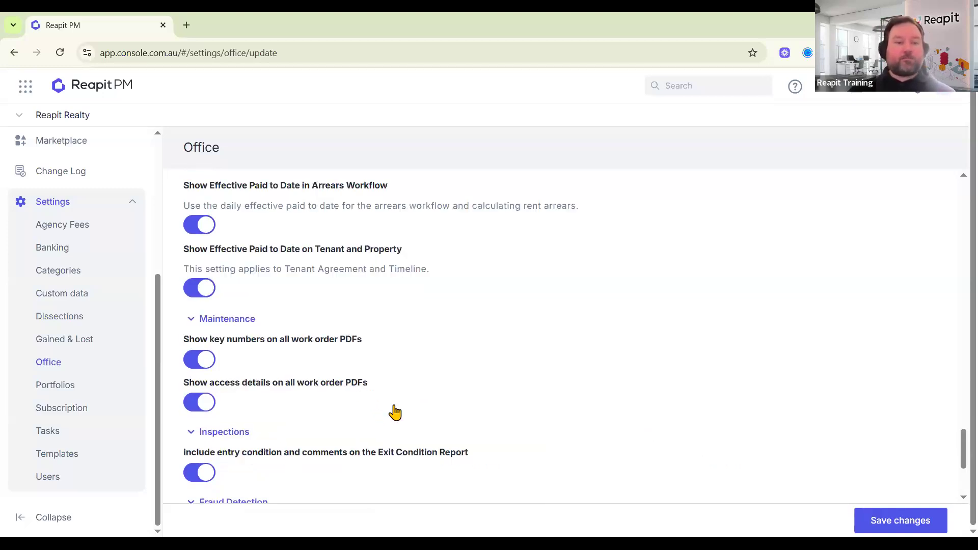
scroll(285, 204, "up", 1)
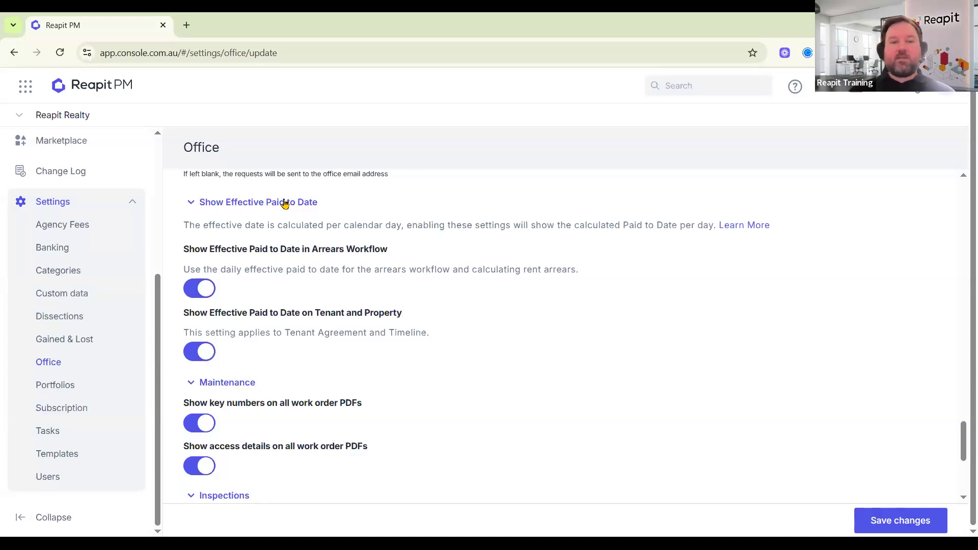
left_click(285, 202)
left_click(244, 220)
left_click(237, 240)
left_click(244, 320)
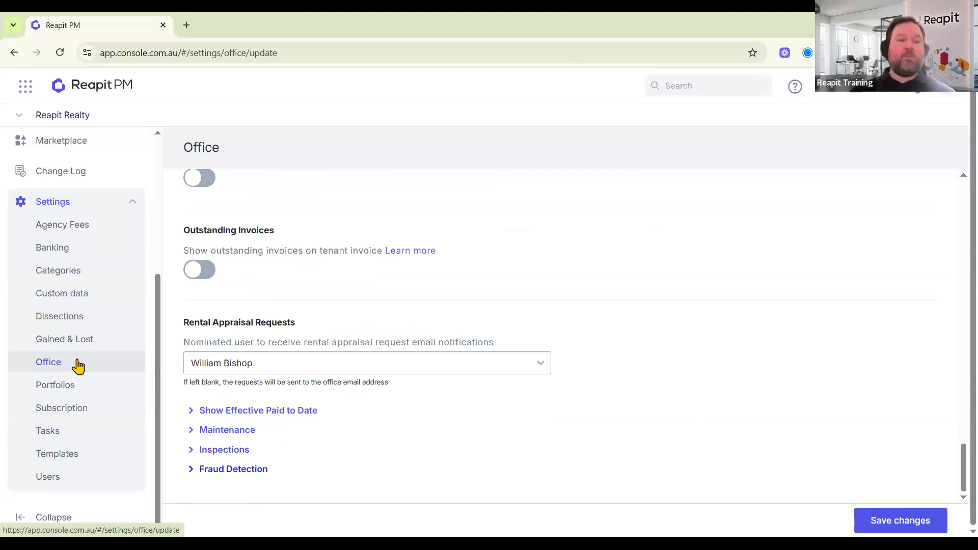
In Banking settings, switch on 'Auto email receipts (to tenants) upon creation'.
left_click(66, 255)
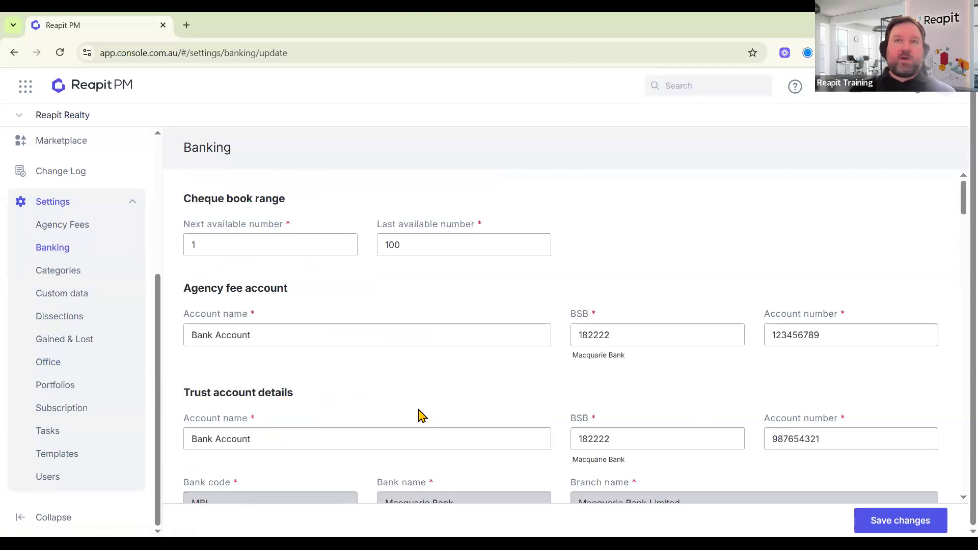
scroll(421, 415, "down", 9)
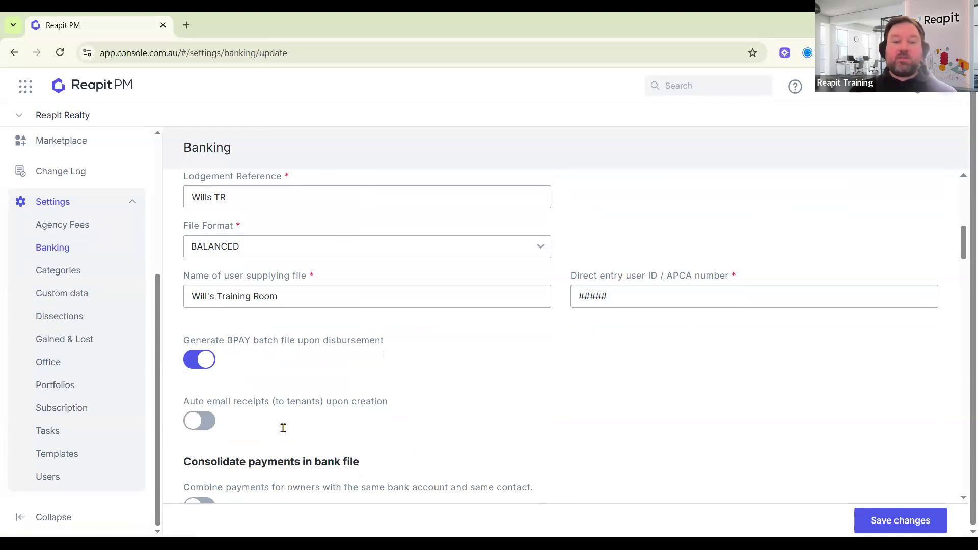
scroll(282, 425, "down", 1)
left_click_drag(185, 339, 406, 344)
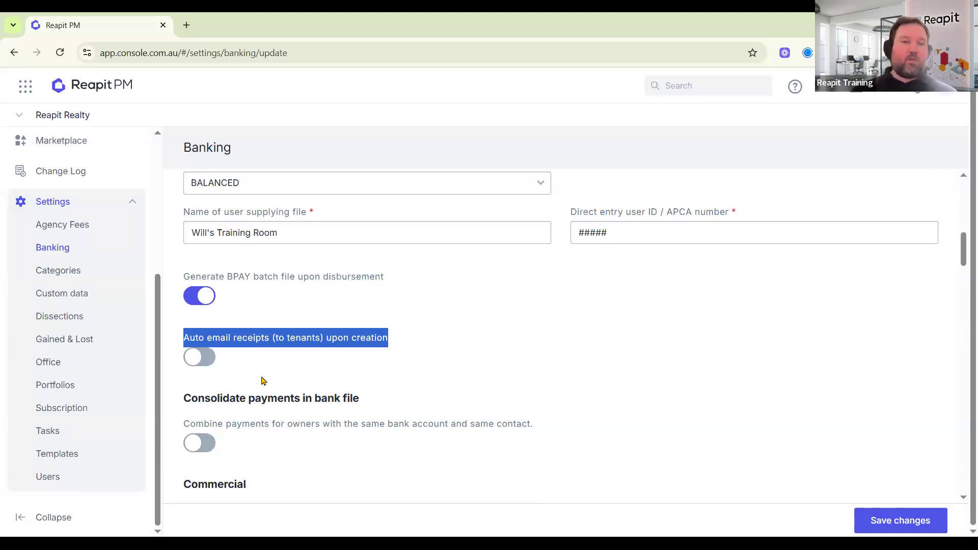
left_click(202, 363)
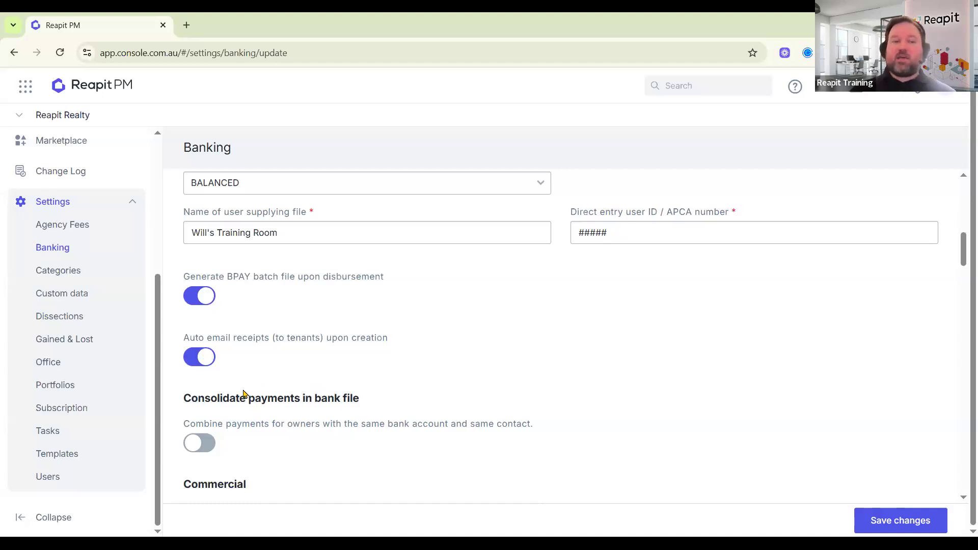
left_click(202, 357)
left_click(202, 356)
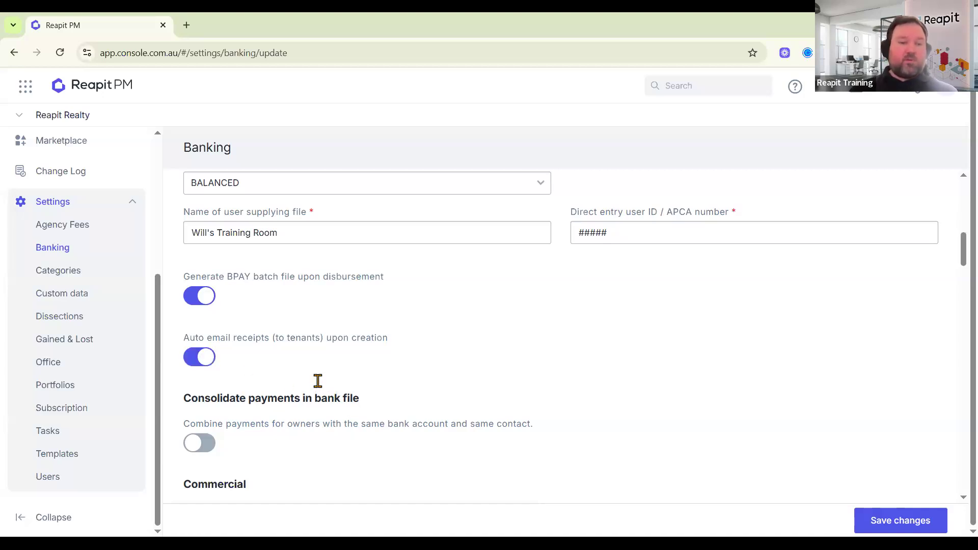
scroll(318, 381, "down", 20)
scroll(339, 394, "down", 15)
scroll(352, 415, "up", 1)
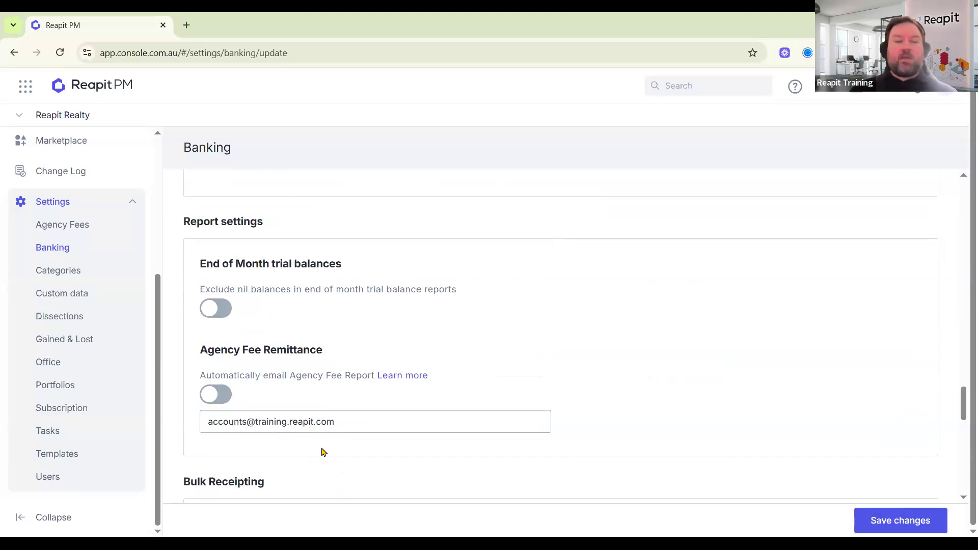
Switch on the Agency Fee Remittance toggle so the Agency Fee Report is emailed to accounts.
left_click(226, 400)
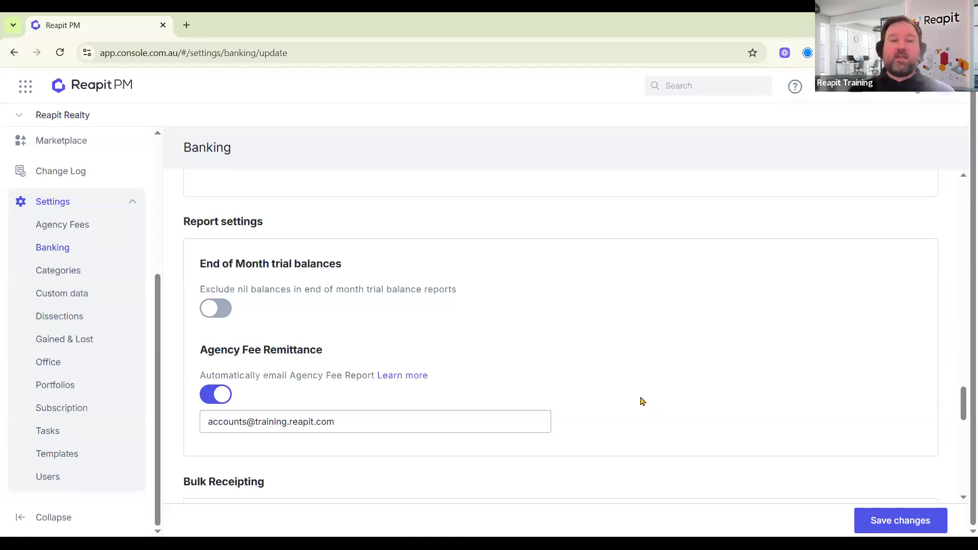
scroll(627, 394, "down", 3)
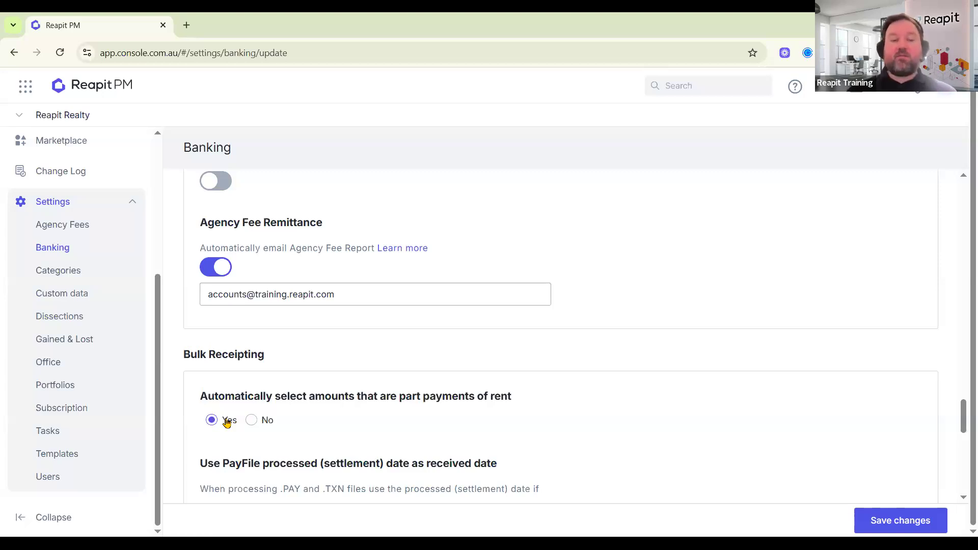
Set Bulk Receipting's 'Automatically select amounts that are part payments of rent' to No.
left_click_drag(201, 396, 557, 399)
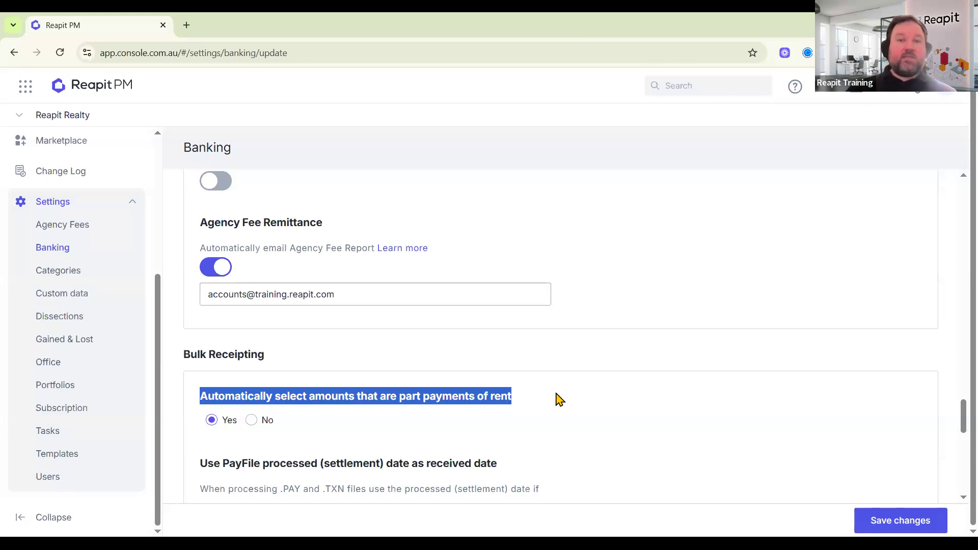
left_click(255, 423)
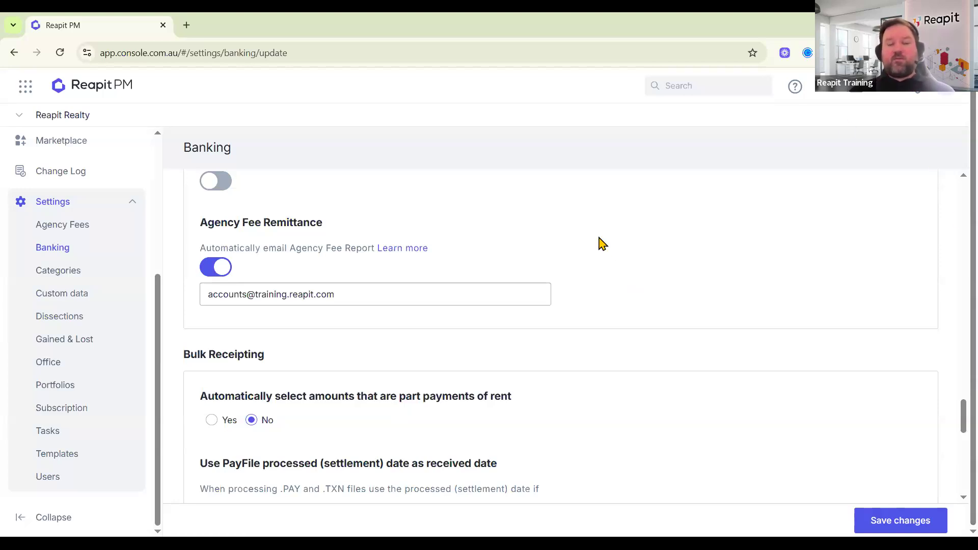
Go to Portfolios, open the portfolio with 42 properties and start editing it.
left_click(79, 393)
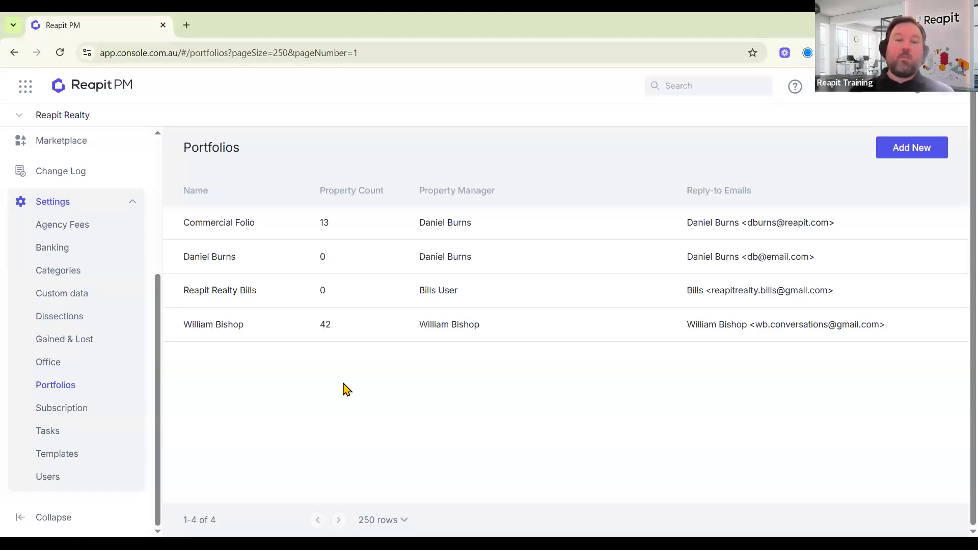
left_click(434, 327)
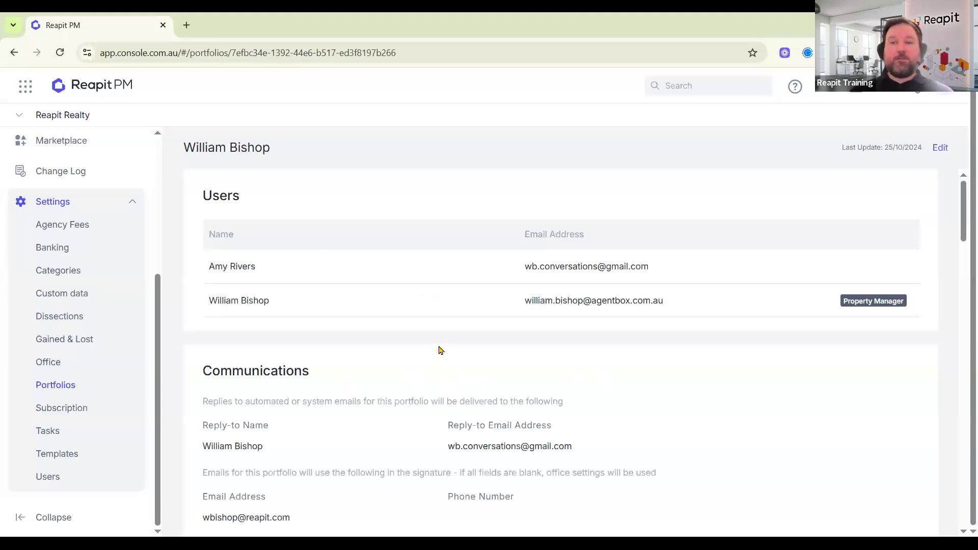
left_click(942, 148)
scroll(725, 378, "down", 2)
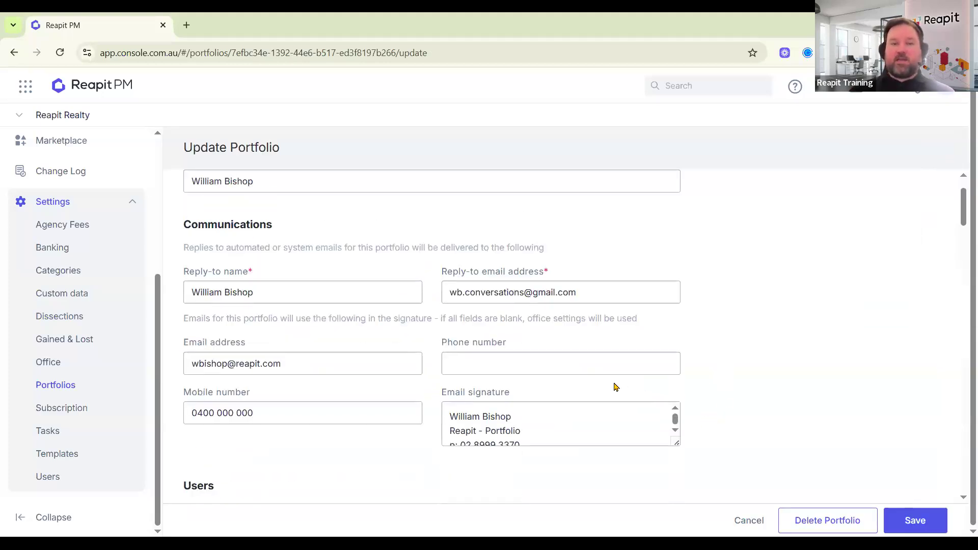
In Update Portfolio, empty the Email address and Mobile number fields, leaving the email signature as is.
mouse_move(677, 444)
left_mouse_down()
mouse_move(667, 516)
mouse_move(673, 507)
left_mouse_up()
scroll(736, 419, "down", 2)
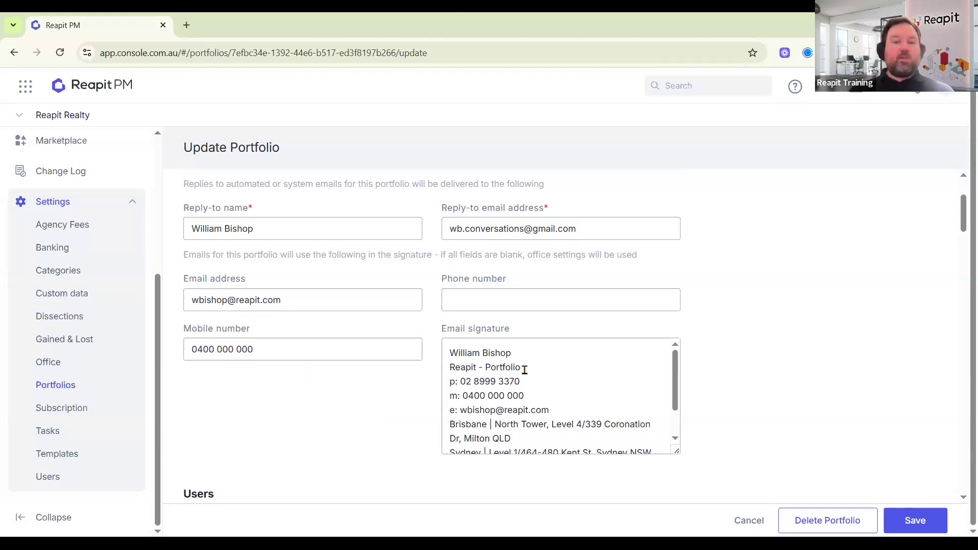
triple_click(201, 310)
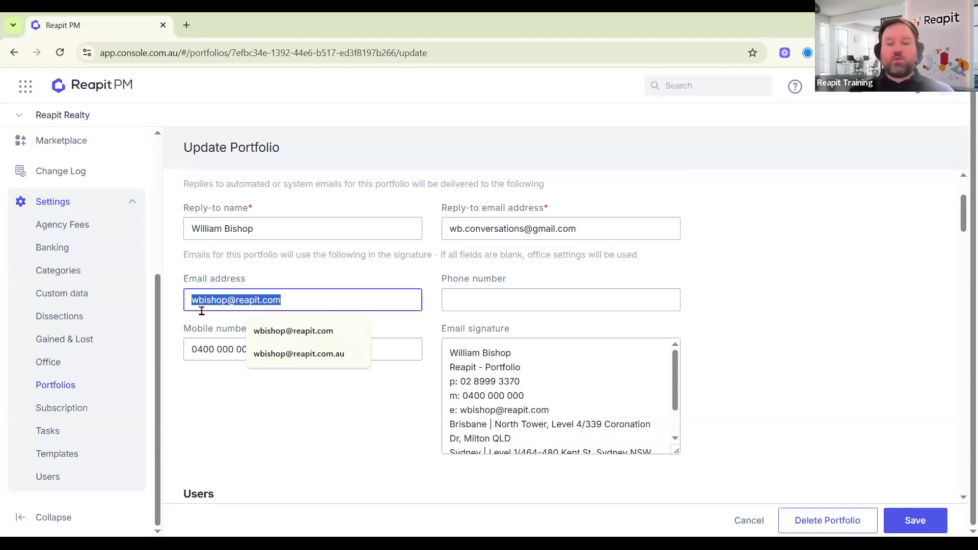
key("BackSpace")
left_click(250, 370)
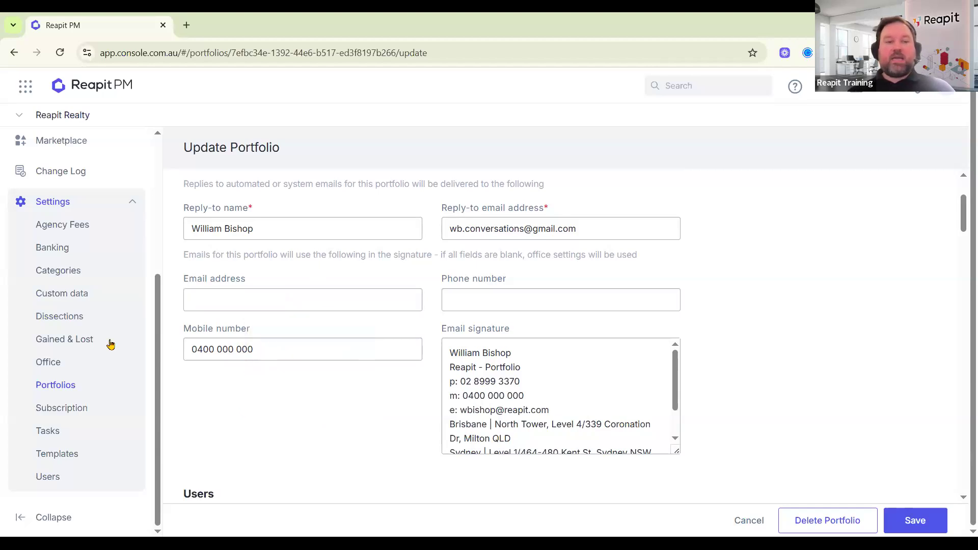
key("shift+Tab")
key("BackSpace")
left_click(334, 411)
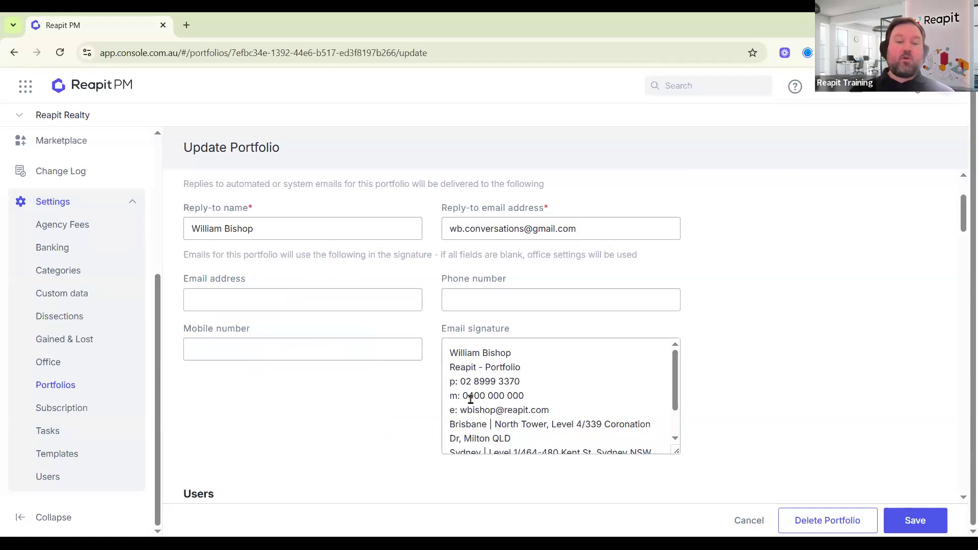
left_click(484, 410)
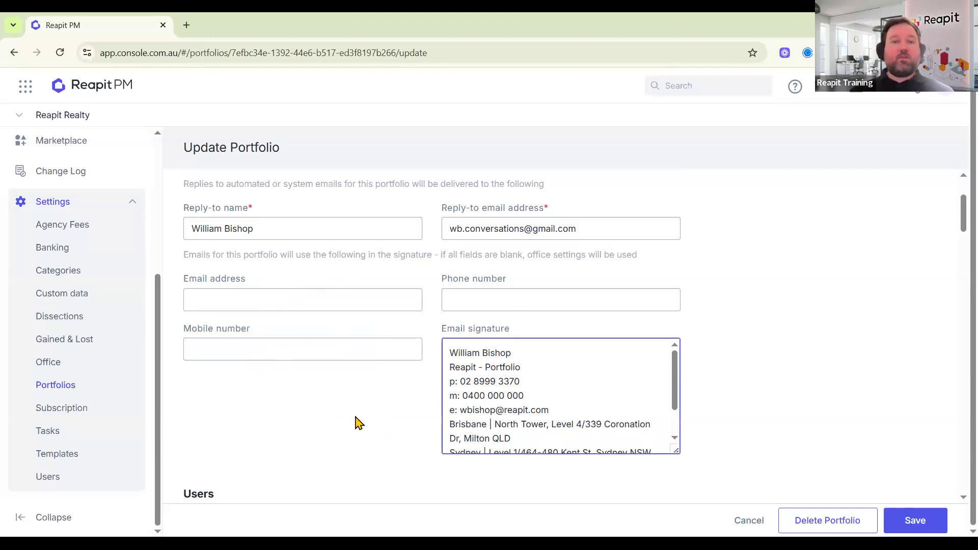
left_click(356, 421)
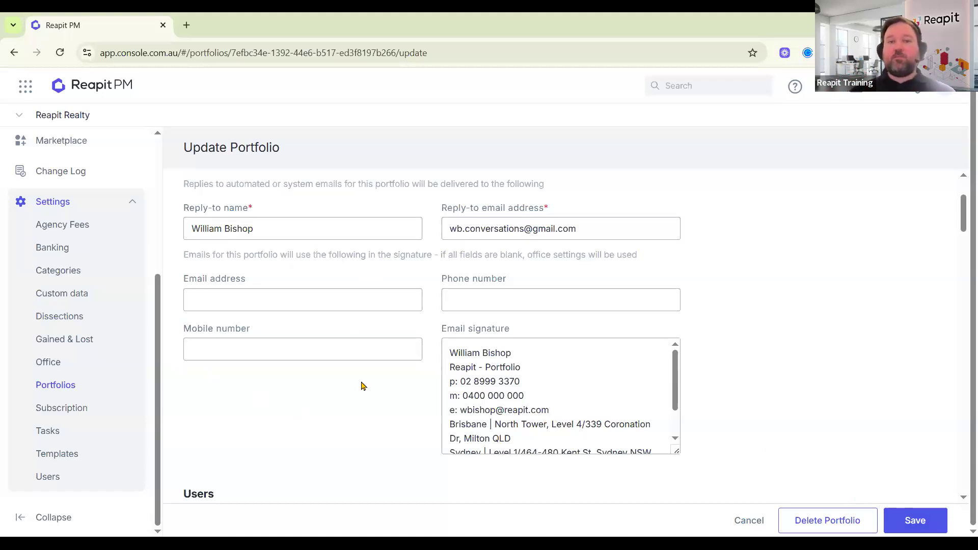
Save the updated portfolio.
scroll(576, 403, "down", 3)
scroll(570, 420, "up", 3)
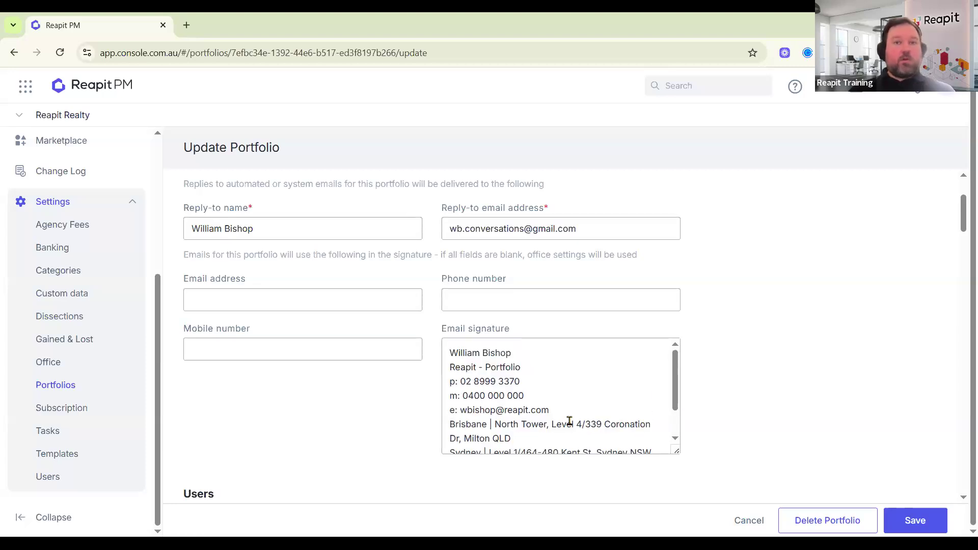
scroll(559, 413, "down", 2)
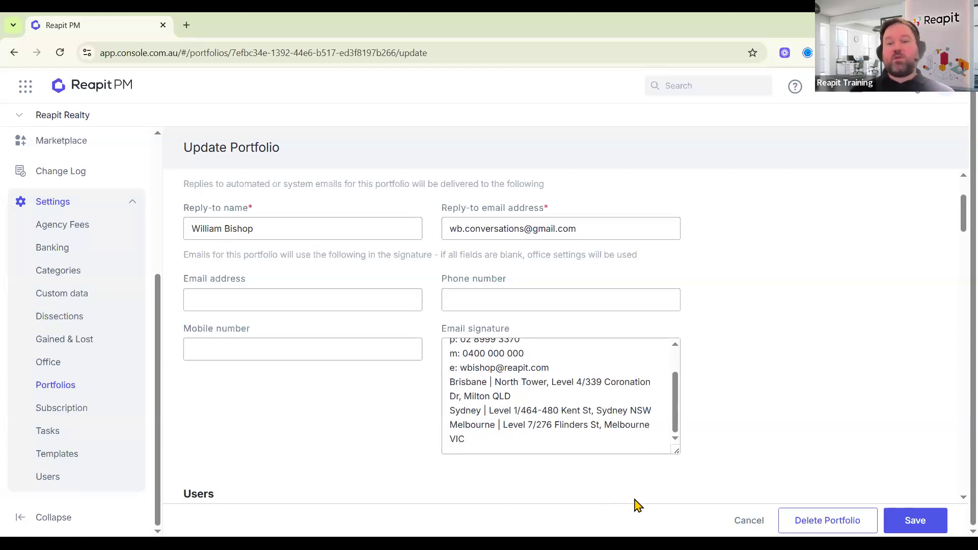
left_click(919, 520)
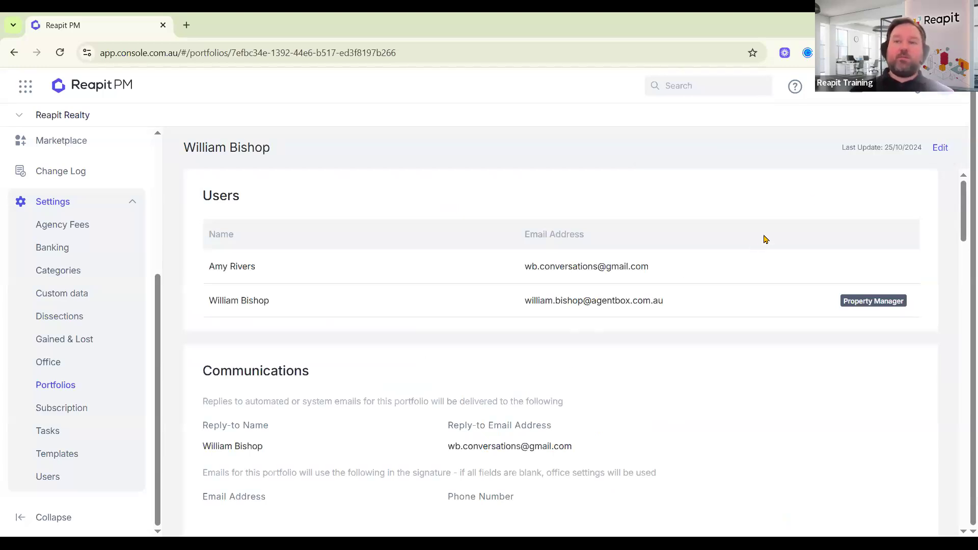
Open Profile from the account menu and edit its Personal Information.
left_click(946, 93)
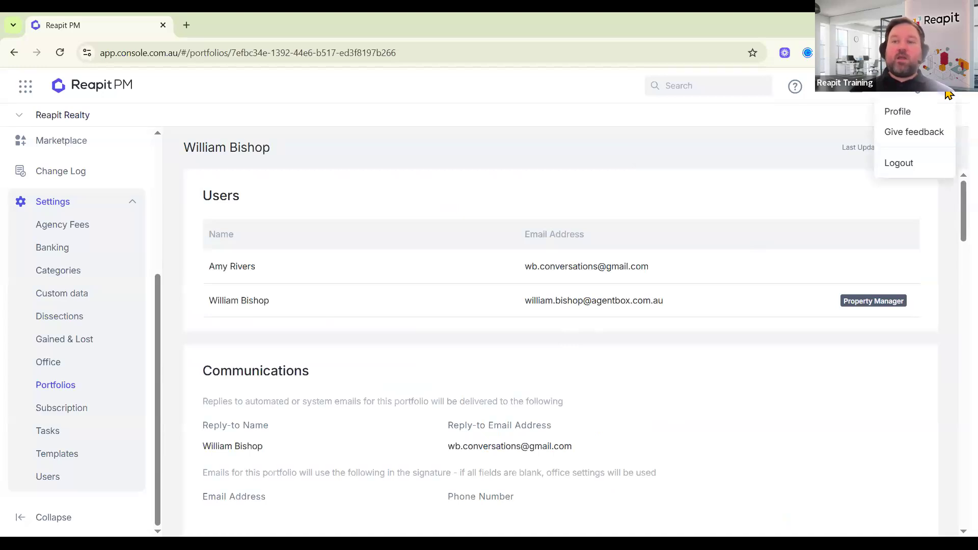
left_click(899, 112)
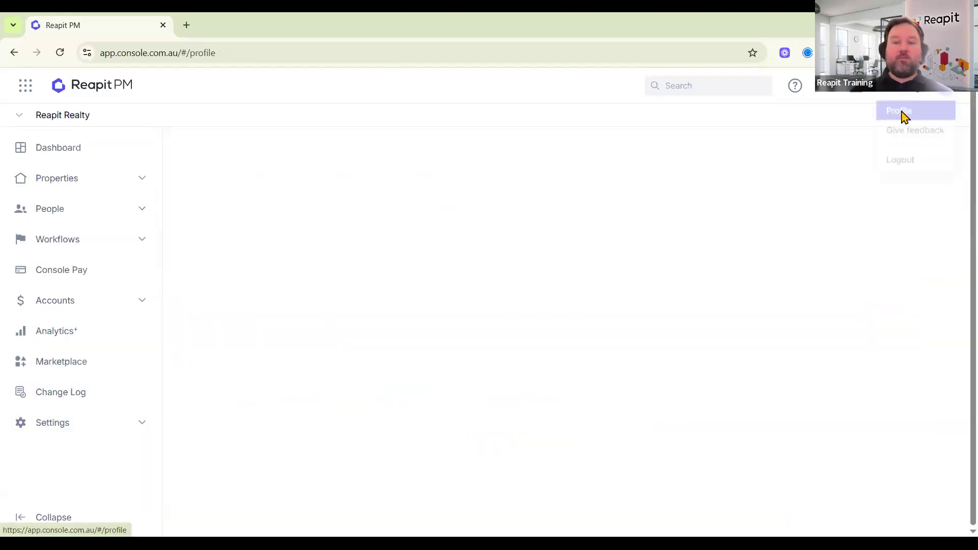
scroll(613, 345, "down", 3)
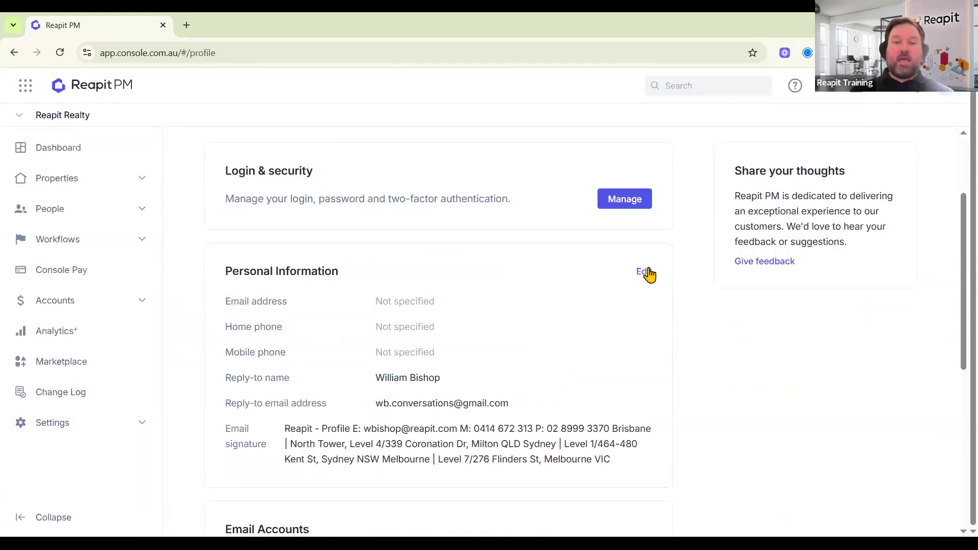
left_click(644, 271)
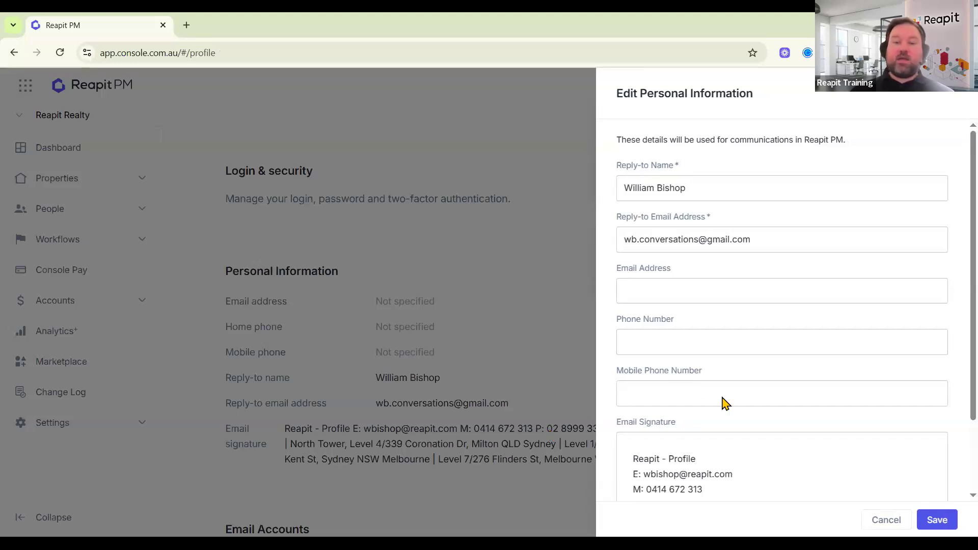
Review the email, mobile and signature fields in Edit Personal Information, then cancel without changes.
scroll(643, 400, "down", 1)
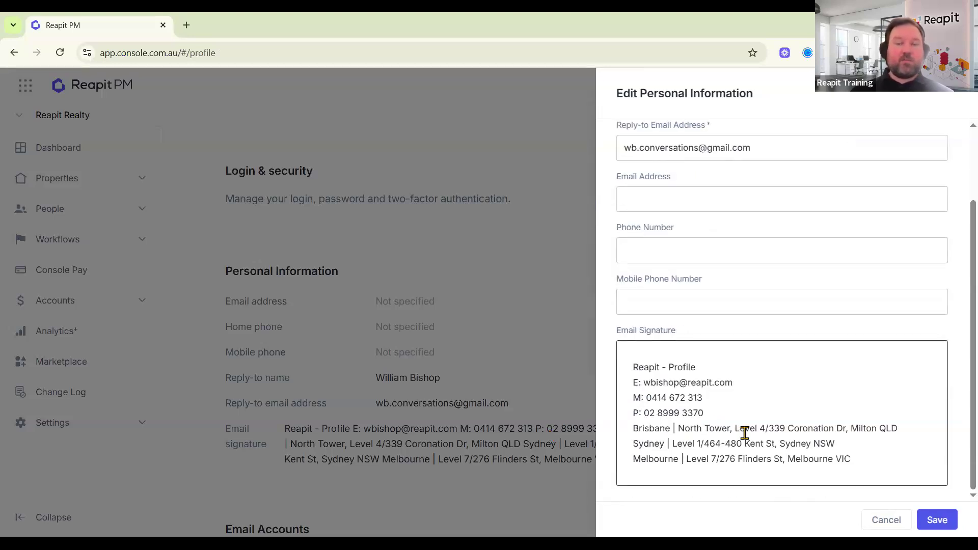
left_click(673, 193)
key("Tab")
key("Tab")
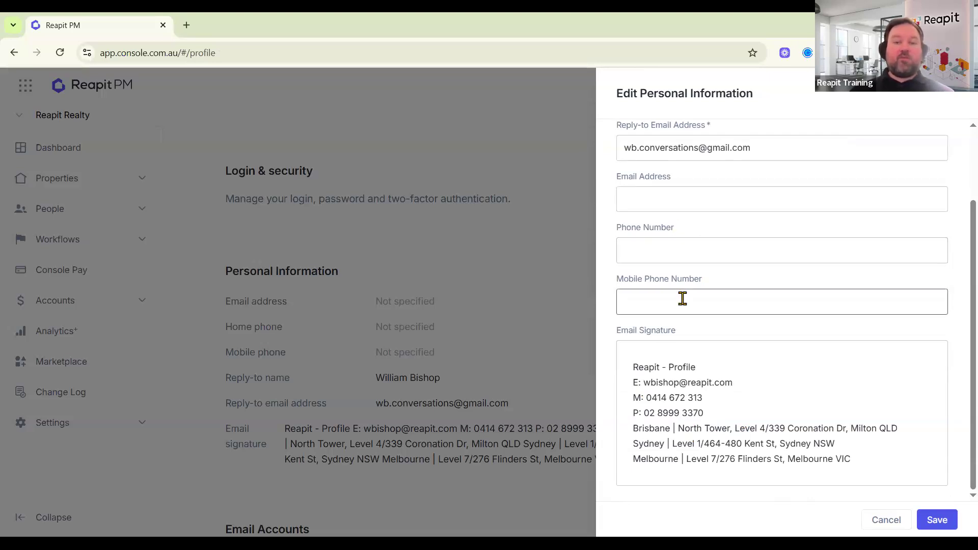
left_click(740, 443)
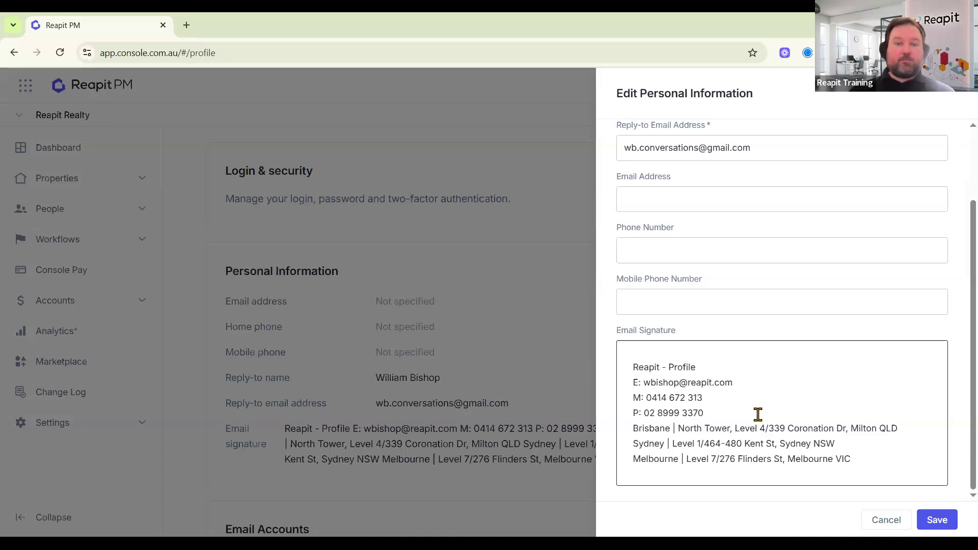
left_click(885, 520)
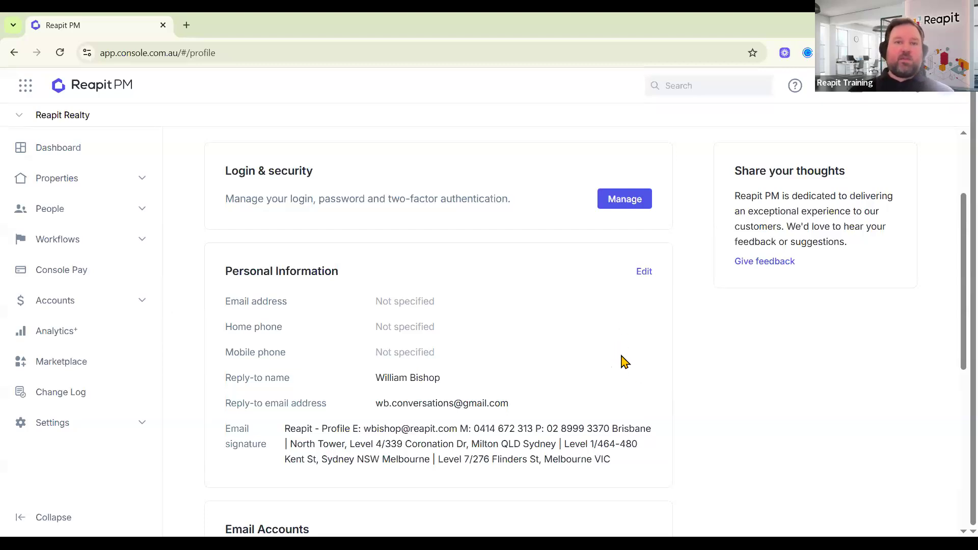
Under Email Accounts, link the Gmail address as a Gmail Account and leave for Google sign-in.
scroll(621, 356, "down", 3)
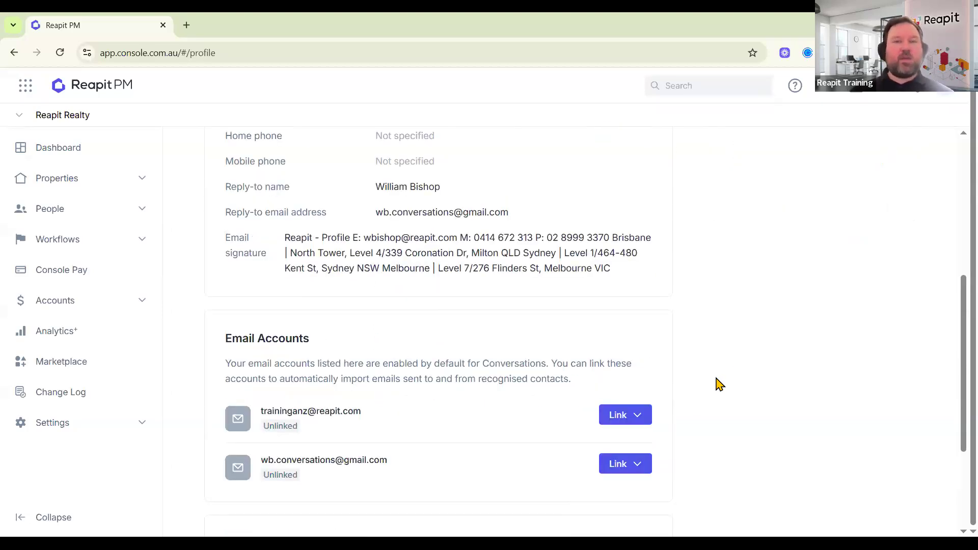
scroll(719, 384, "down", 1)
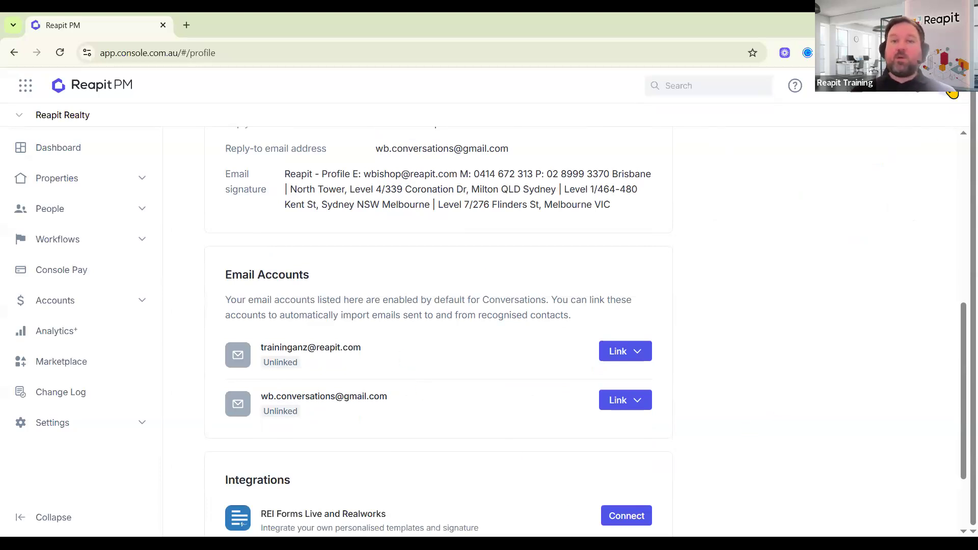
left_click(620, 402)
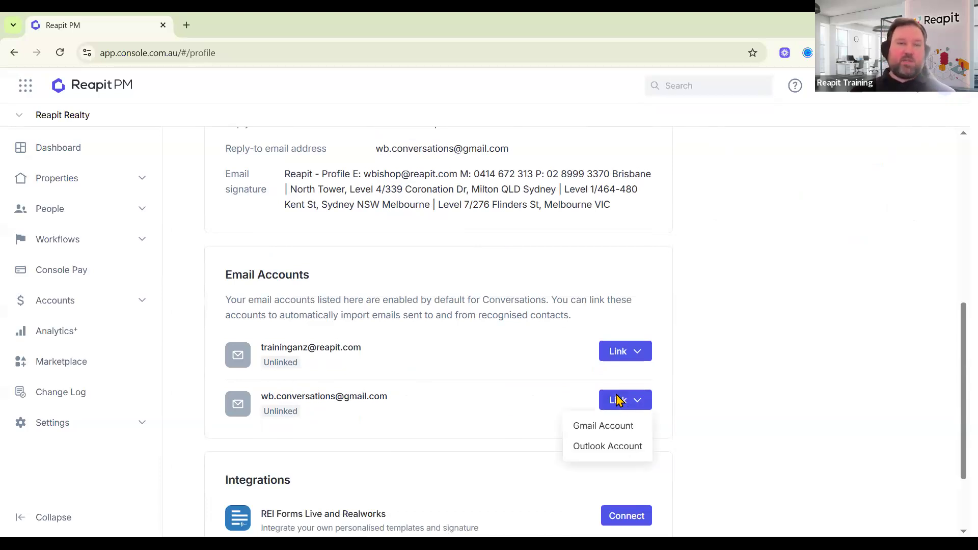
left_click(593, 432)
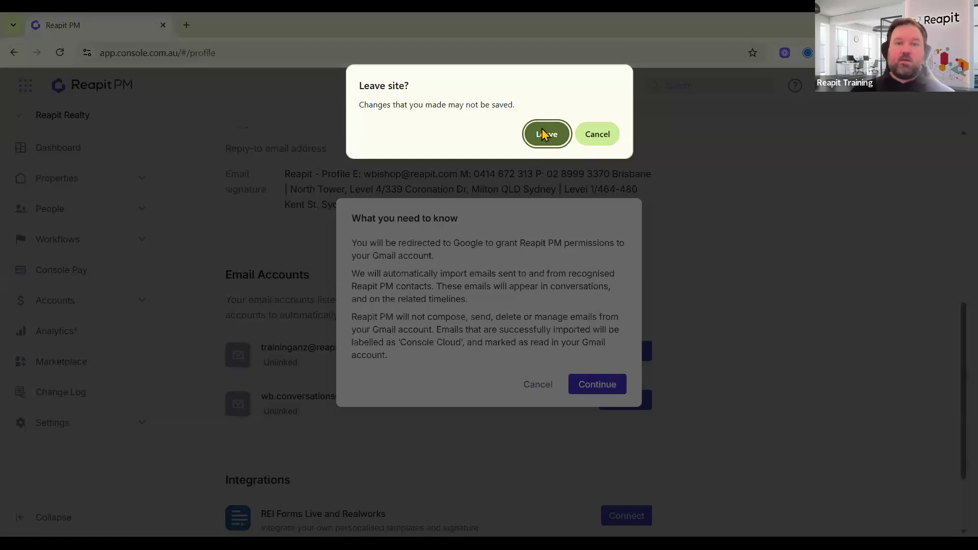
left_click(544, 134)
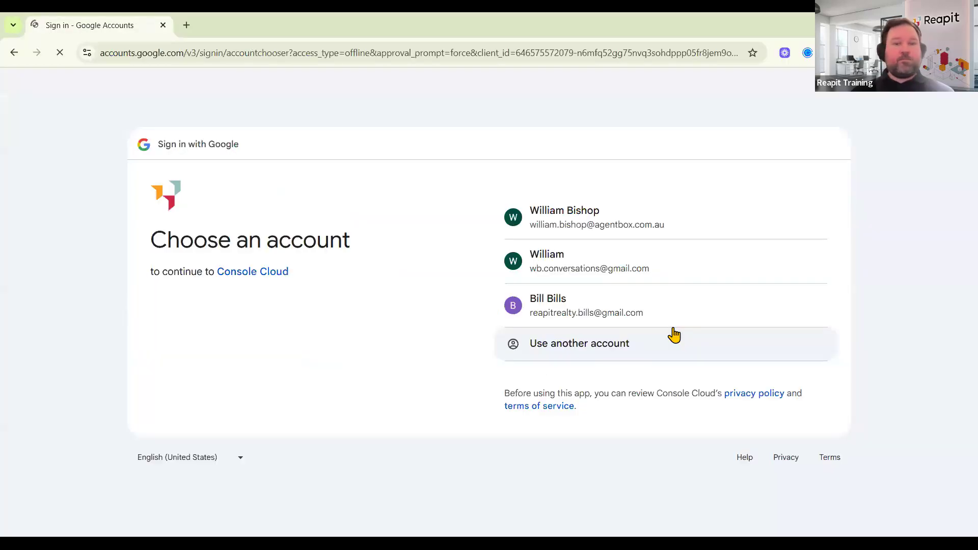
Choose the Gmail account on Google's page and allow Console Cloud access to it.
left_click(591, 265)
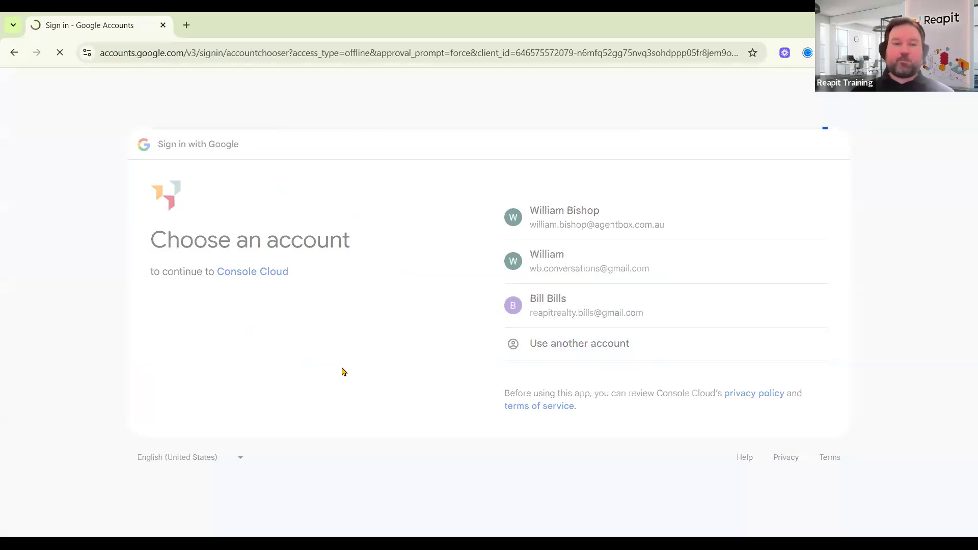
left_click(762, 383)
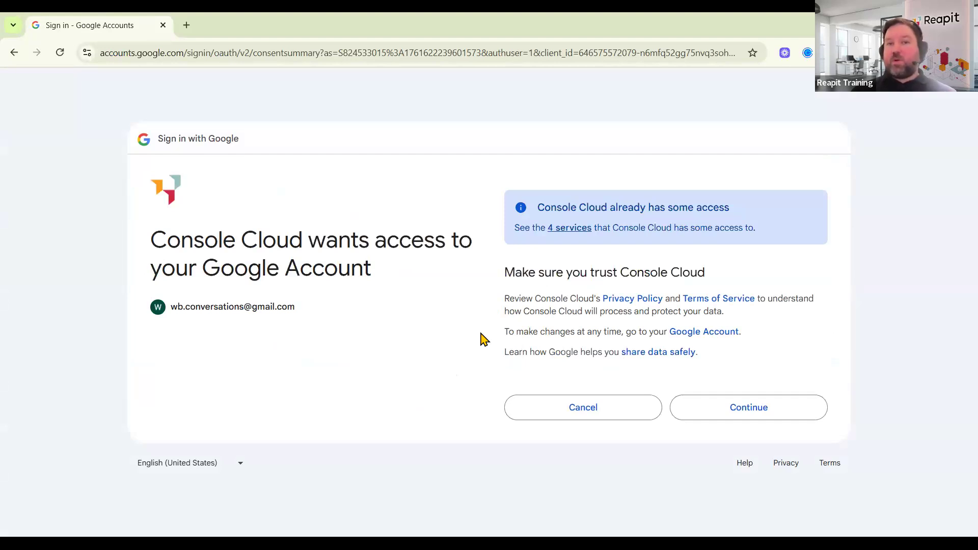
left_click(756, 413)
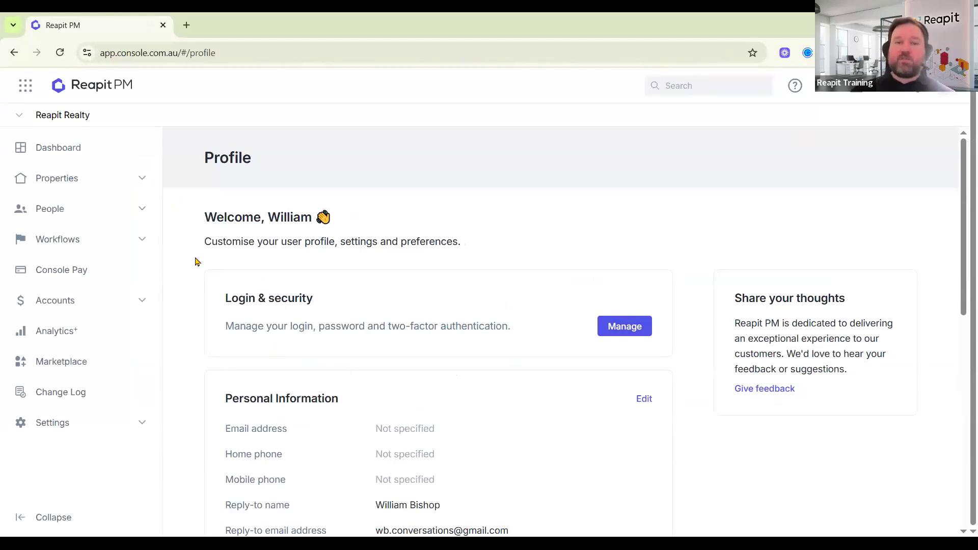
Navigate through Settings to the Conversations Manage Accounts page.
left_click(138, 218)
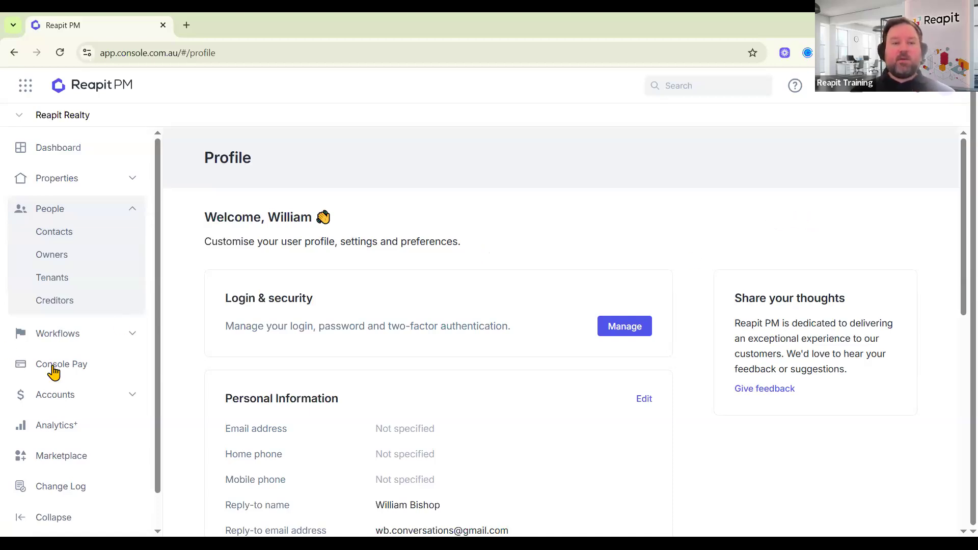
scroll(58, 367, "down", 1)
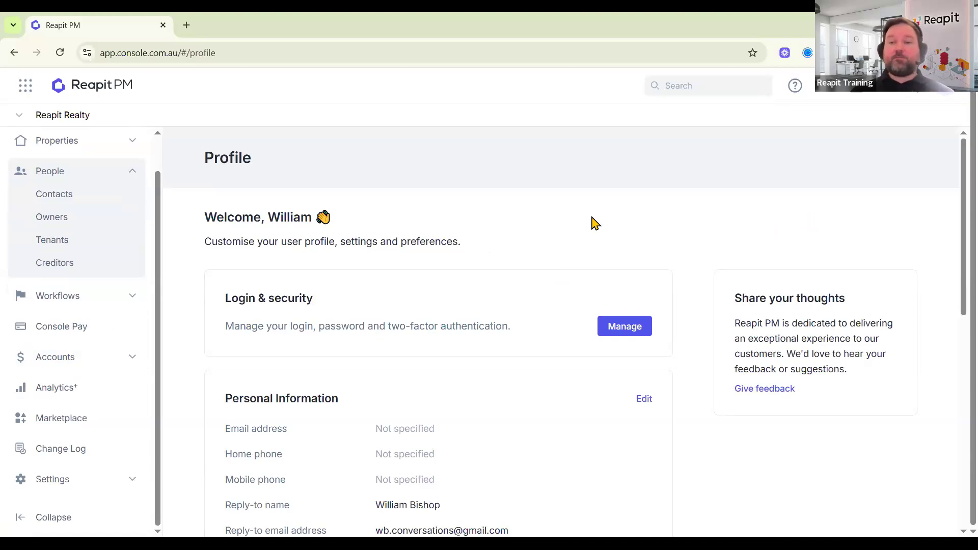
left_click(55, 466)
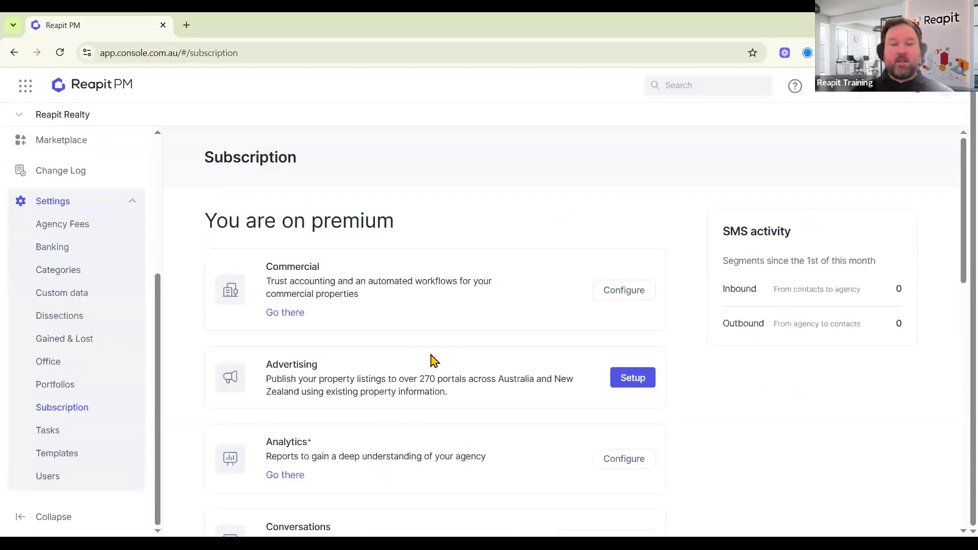
scroll(430, 360, "down", 4)
left_click(630, 350)
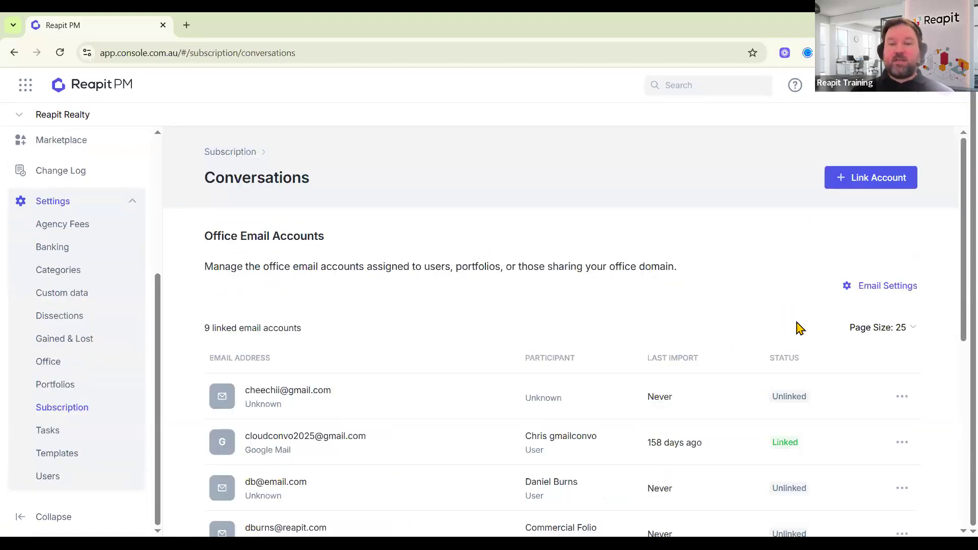
In Email Settings, toggle the move-to-Console Cloud folder option off and back on, then close.
left_click(877, 287)
left_click(934, 224)
key("space")
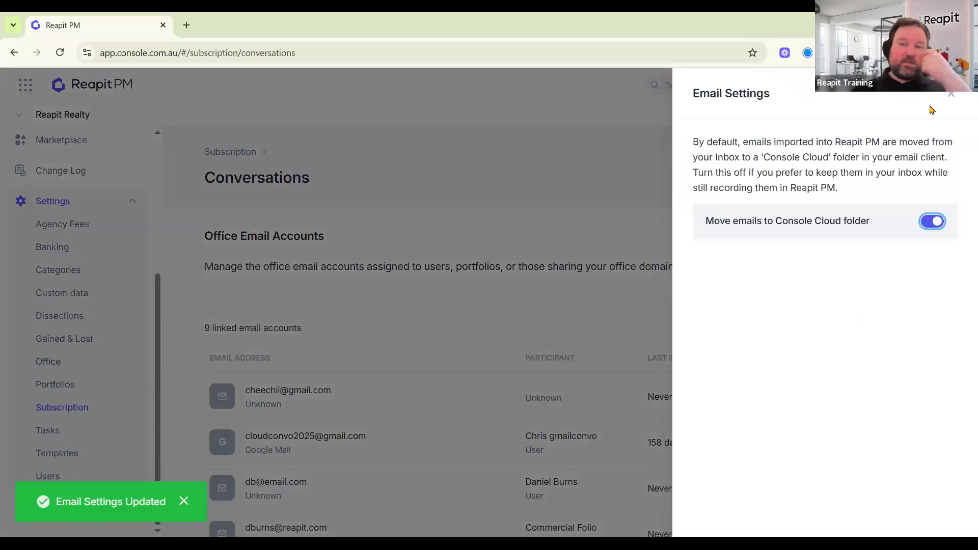
left_click(951, 96)
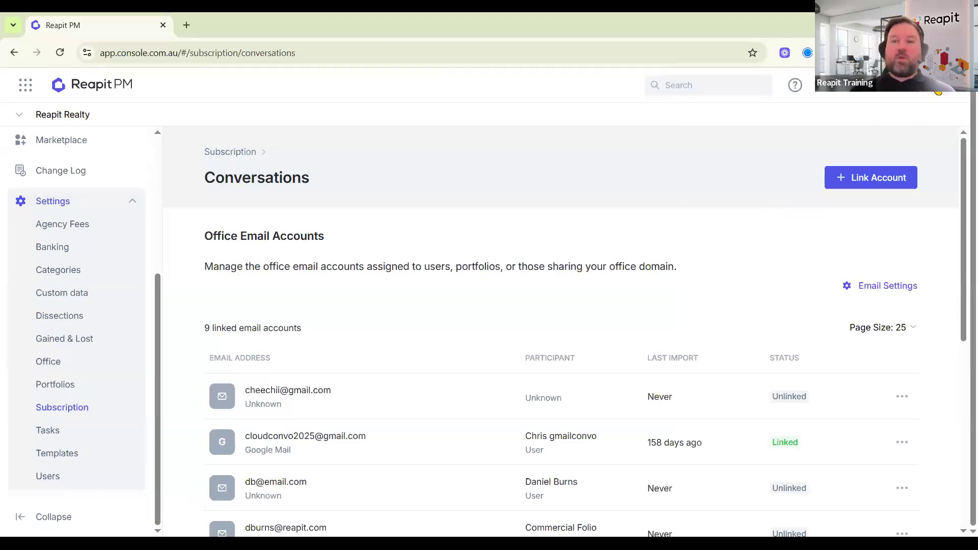
left_click(892, 93)
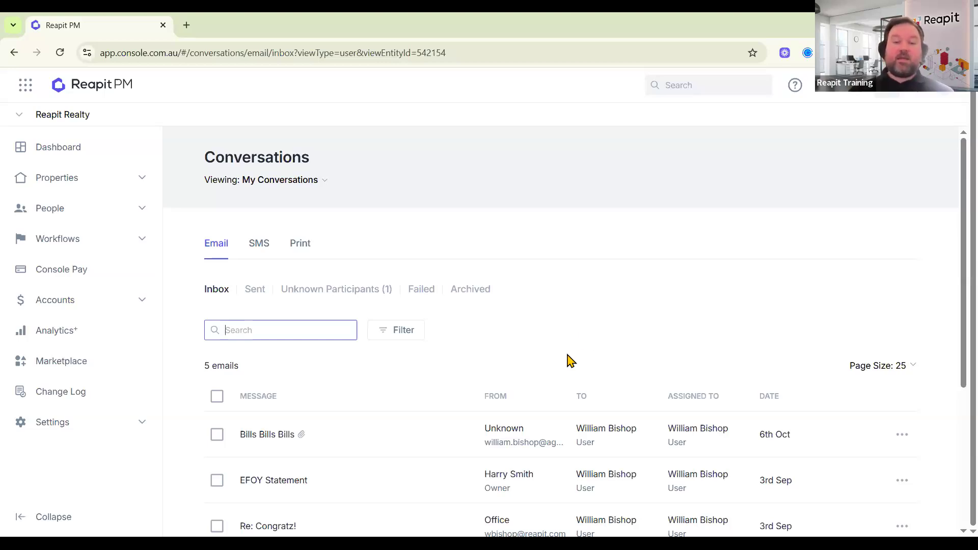
scroll(560, 346, "down", 1)
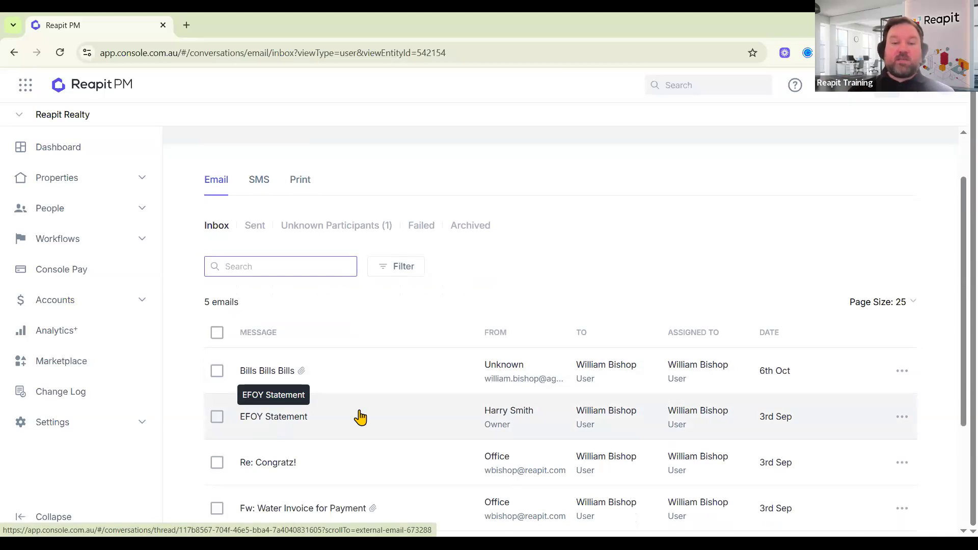
left_click(272, 427)
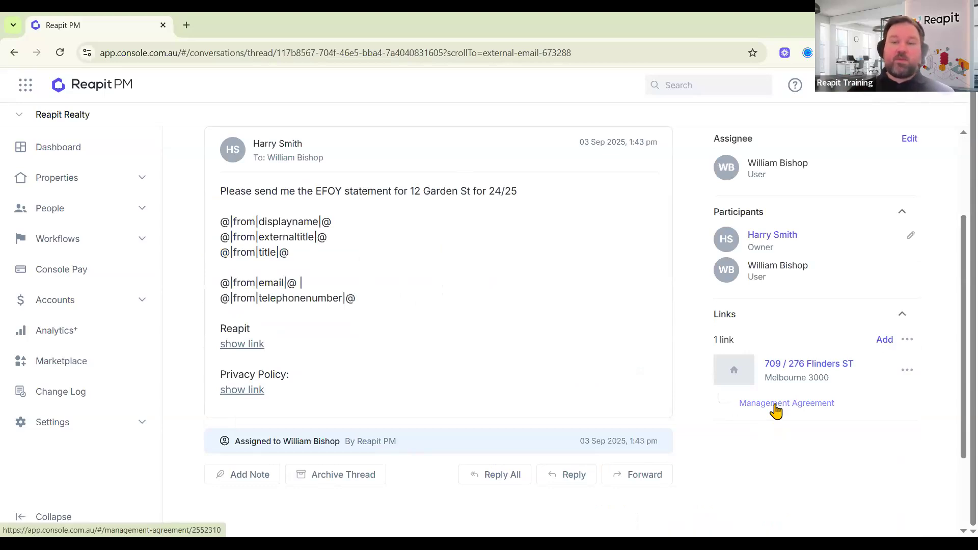
From the management agreement's Communications timeline, view the 03/06/2025 End of Financial Year email's full conversation.
left_click(776, 409)
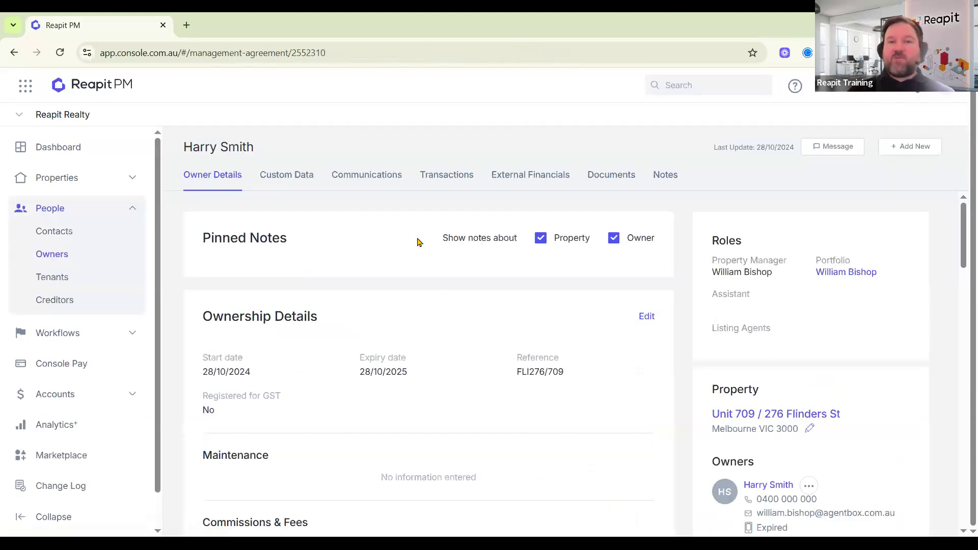
left_click(367, 181)
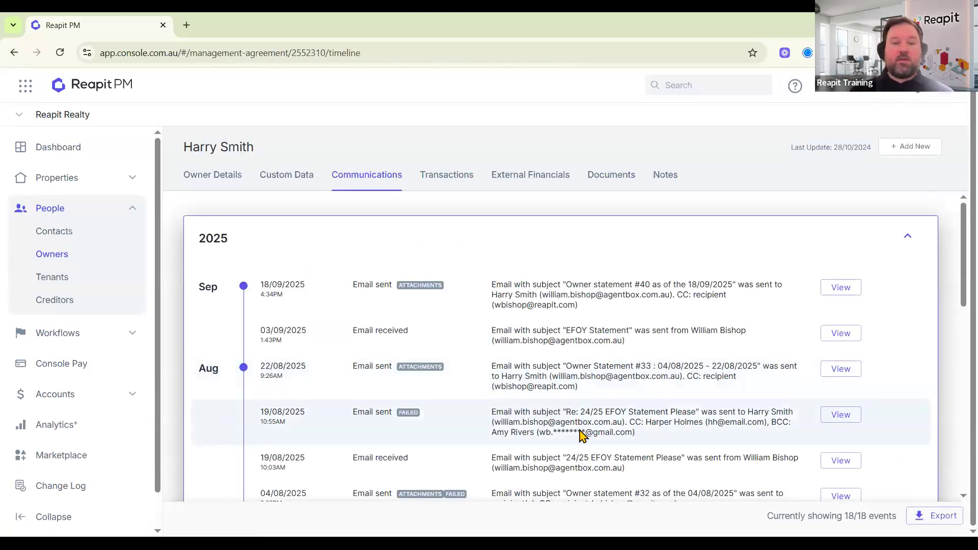
scroll(582, 421, "down", 3)
scroll(582, 421, "down", 3)
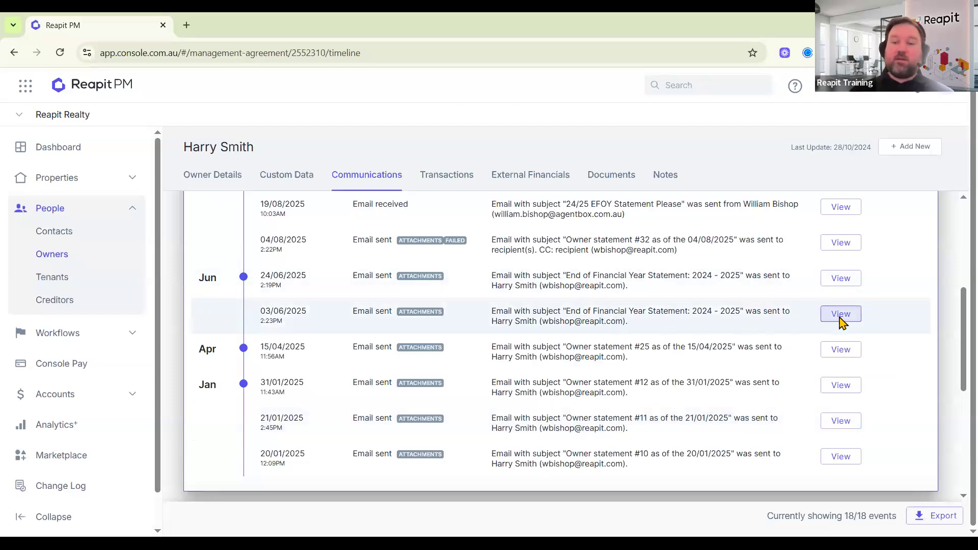
left_click(839, 315)
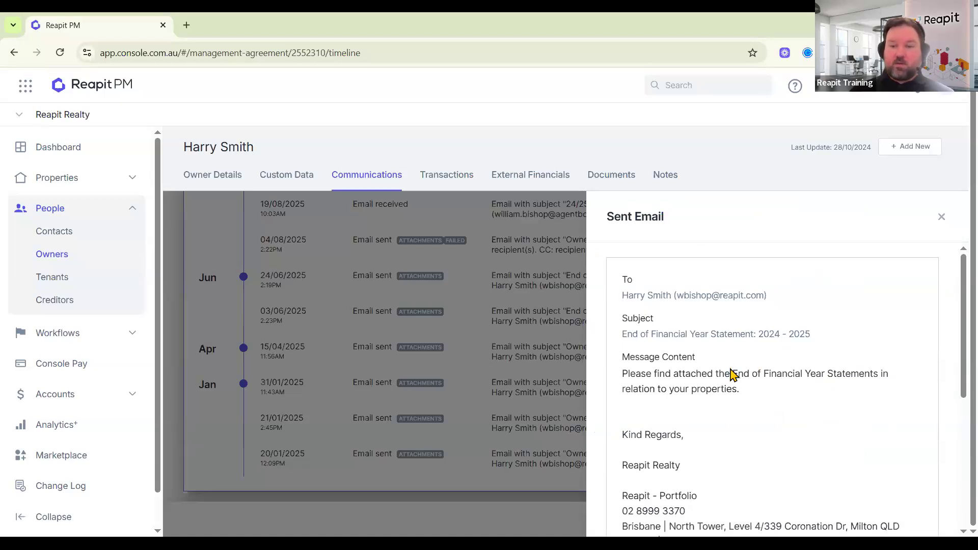
scroll(703, 403, "down", 5)
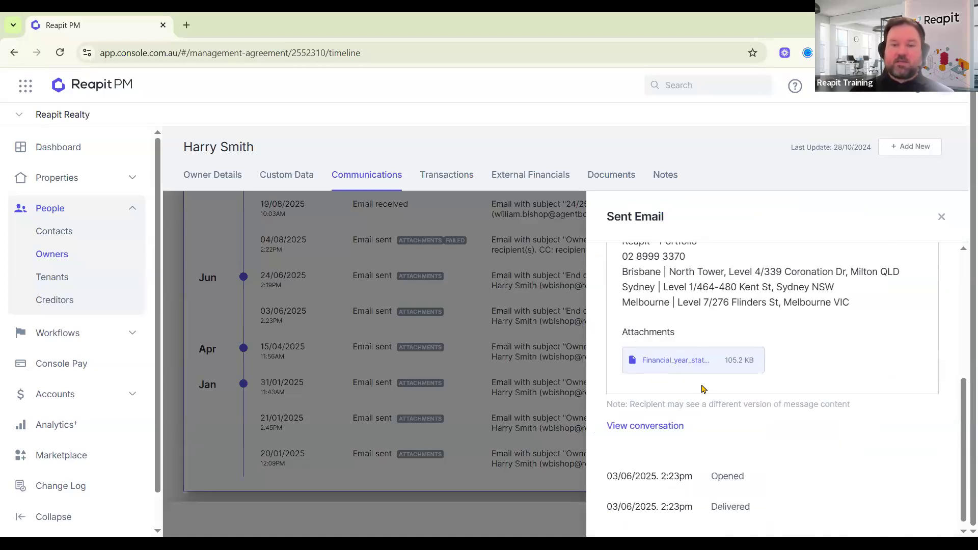
scroll(721, 464, "down", 1)
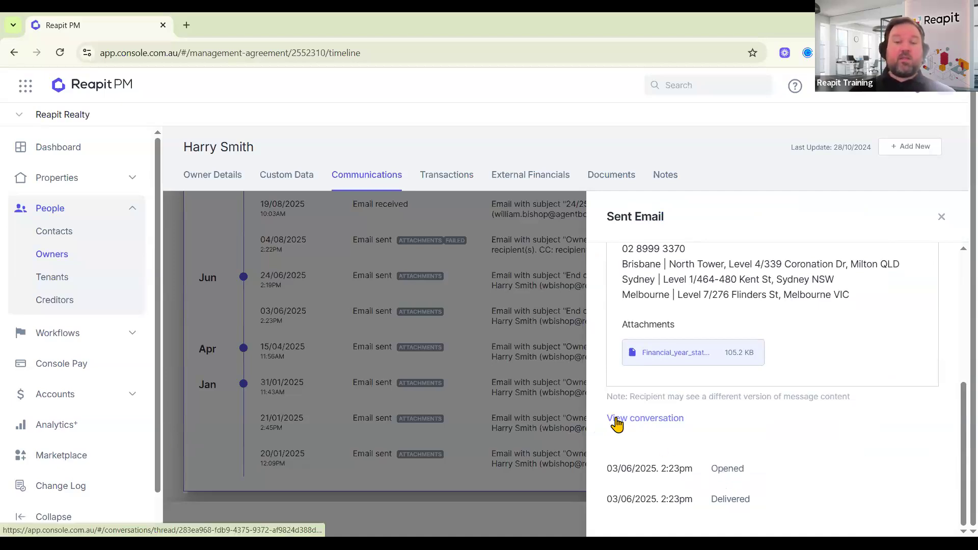
left_click(652, 425)
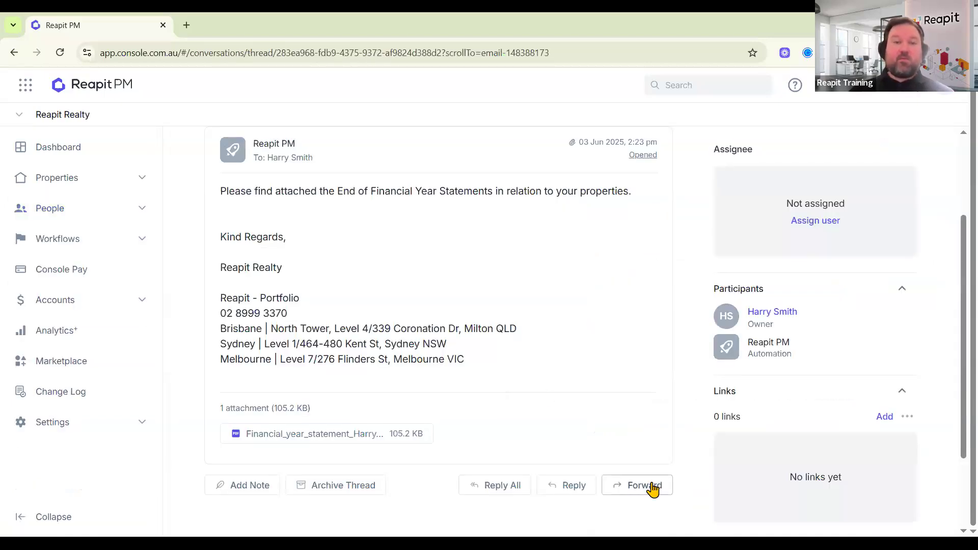
Begin forwarding the statement email, clear the recipient entry and discard that first draft.
left_click(647, 487)
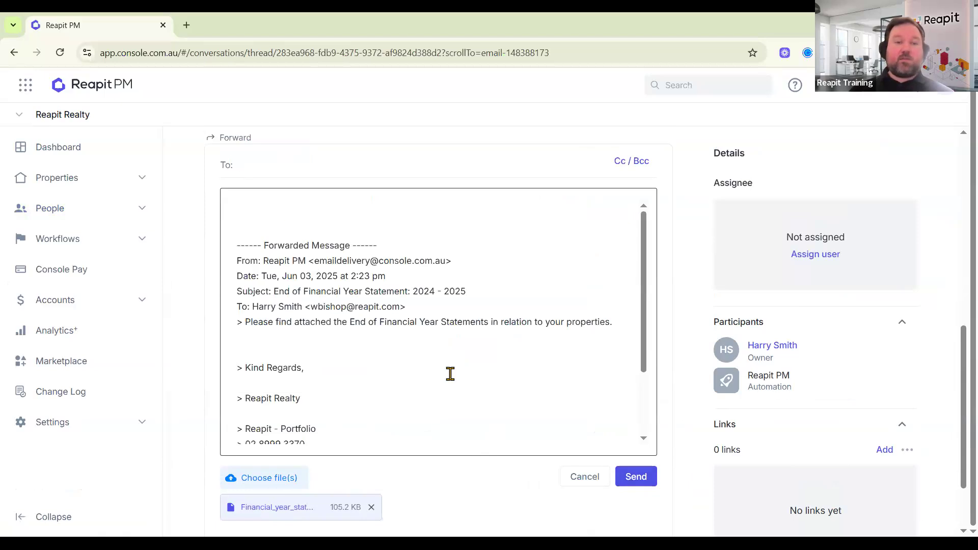
type("Harry")
key("BackSpace")
key("BackSpace")
key("BackSpace")
key("BackSpace")
key("BackSpace")
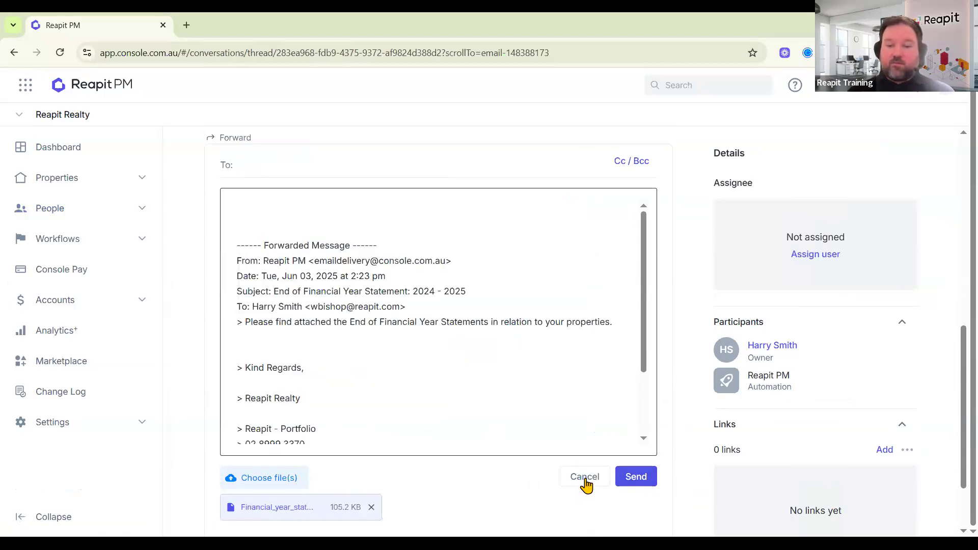
left_click(573, 480)
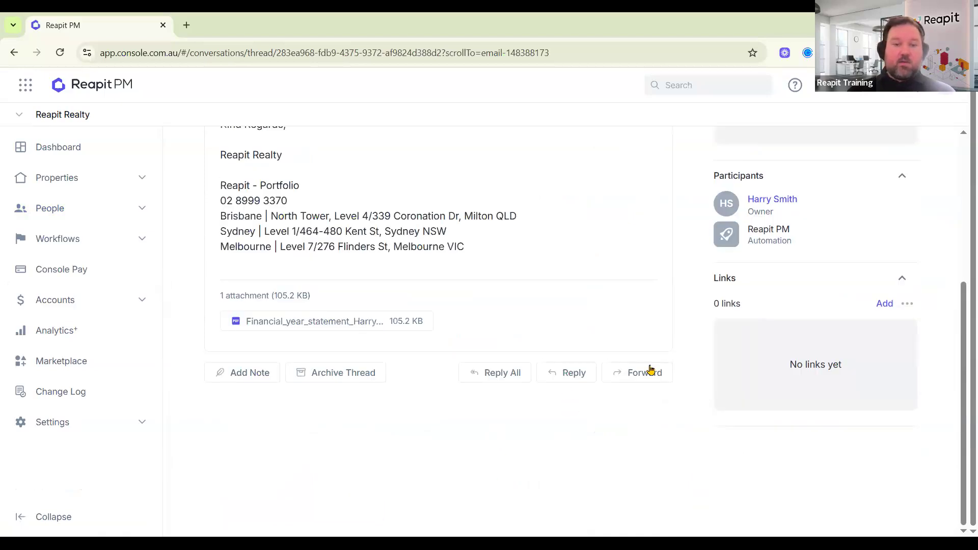
Address a fresh forward to the owner with the note 'Please see attached EFOY statement'.
left_click(613, 372)
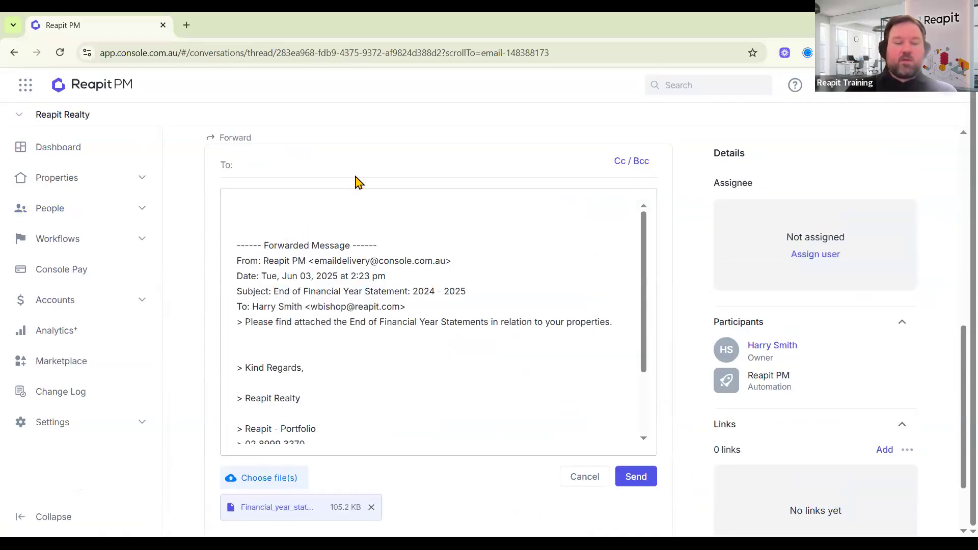
type("harry")
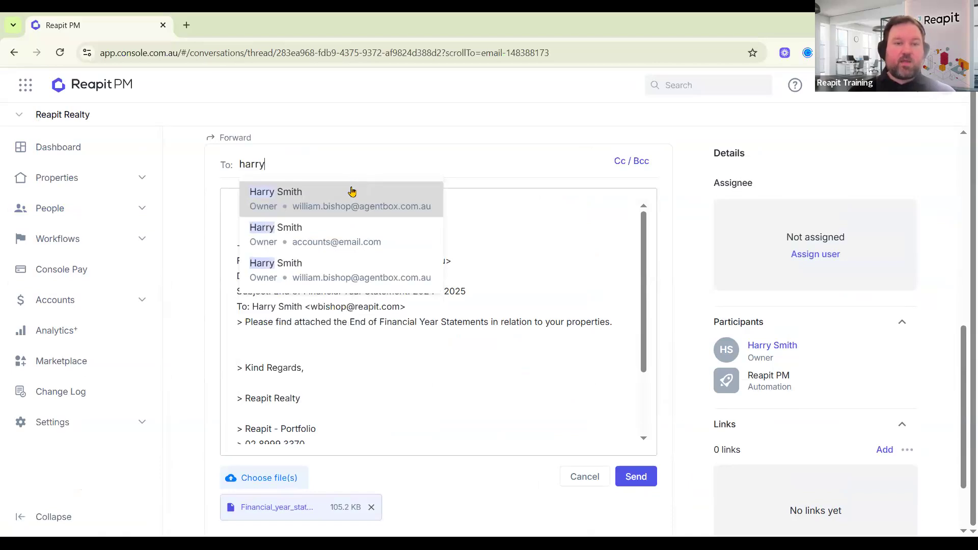
left_click(388, 193)
left_click(259, 207)
type("Please s")
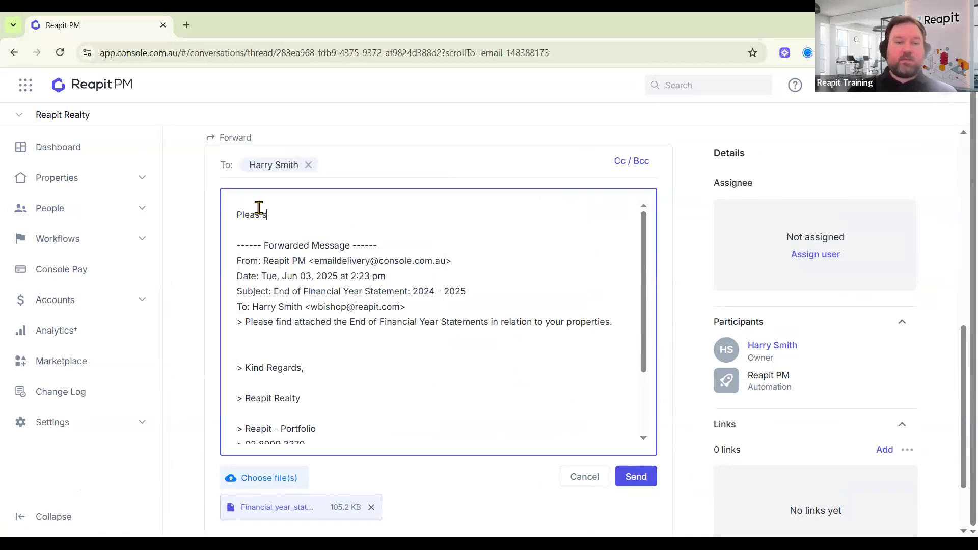
type("ee attached EFOY ")
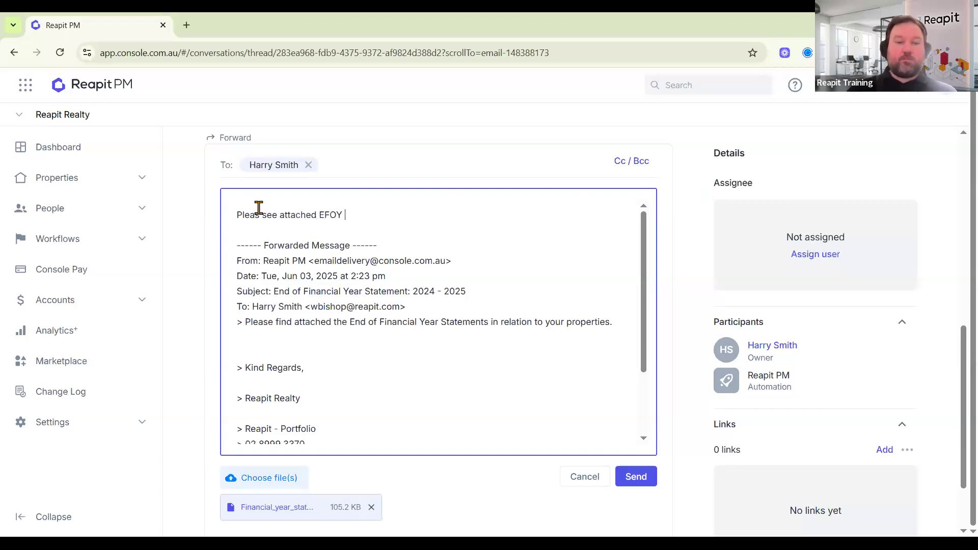
type("stateme")
key("BackSpace")
key("BackSpace")
key("BackSpace")
type("tement")
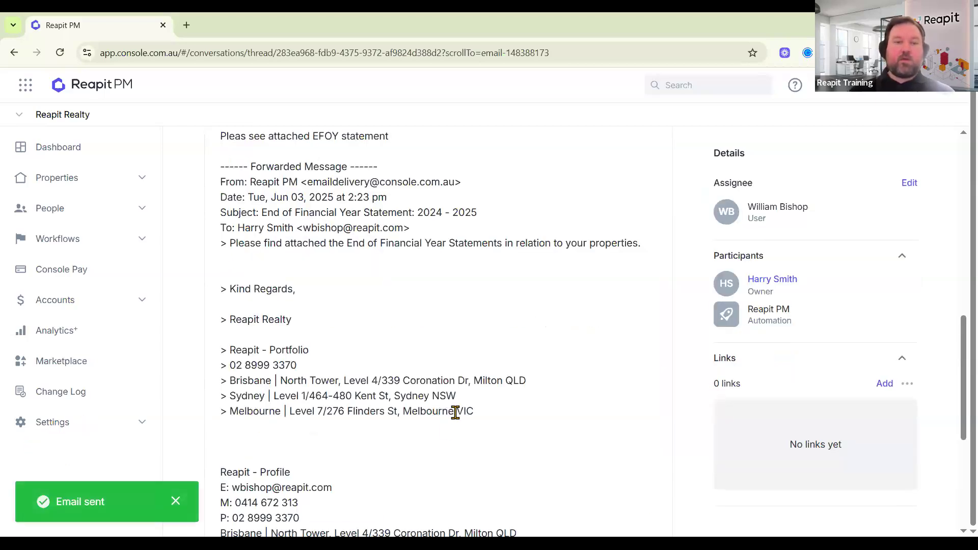
scroll(468, 426, "up", 12)
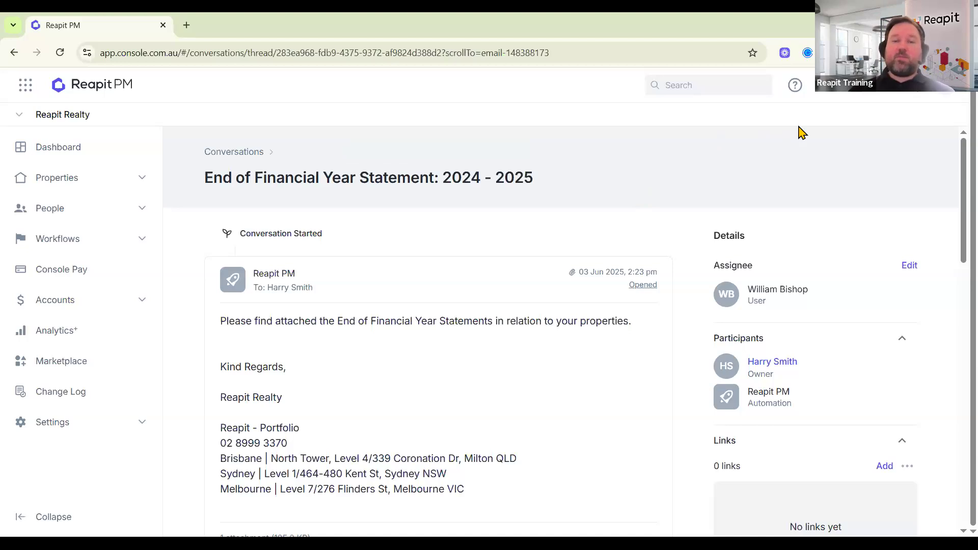
Look at the Help options, then choose Give feedback from the account menu.
left_click(794, 88)
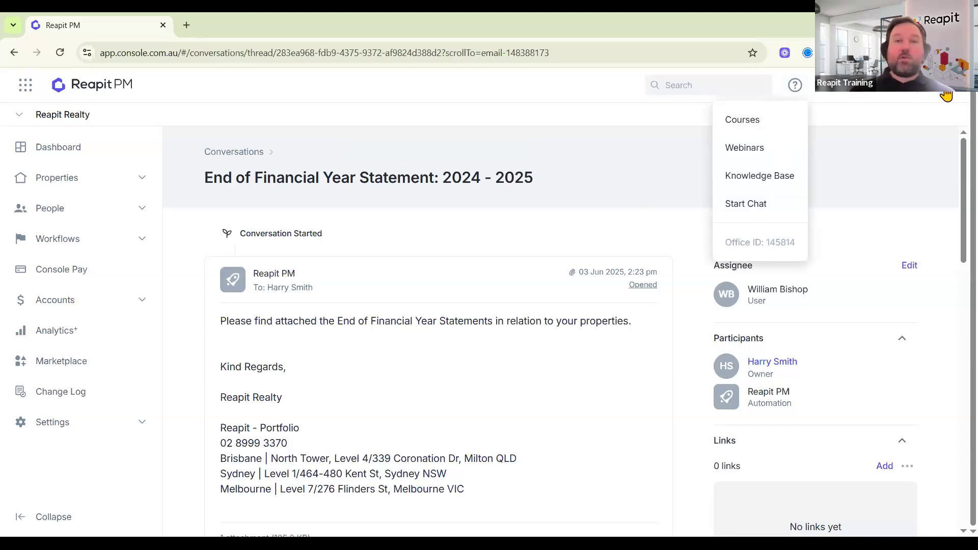
left_click(946, 93)
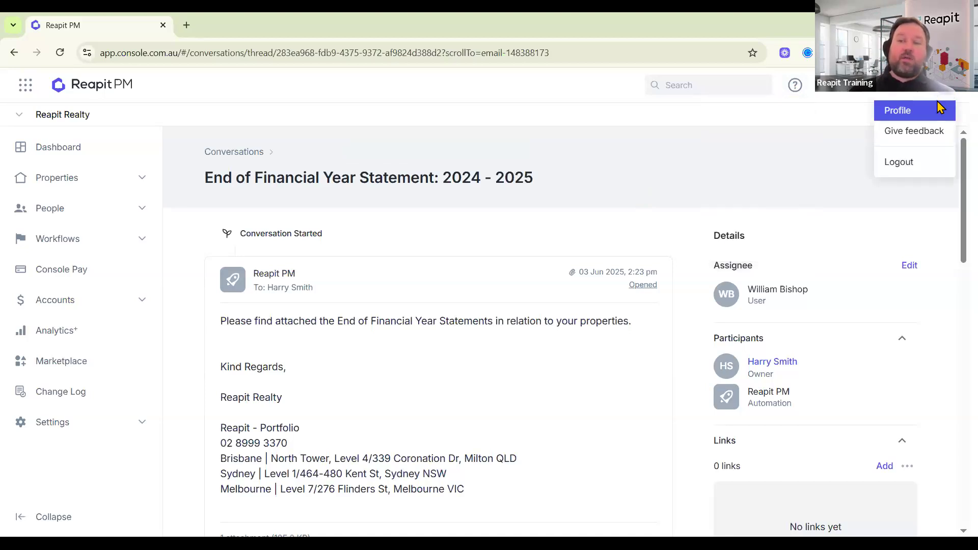
left_click(922, 133)
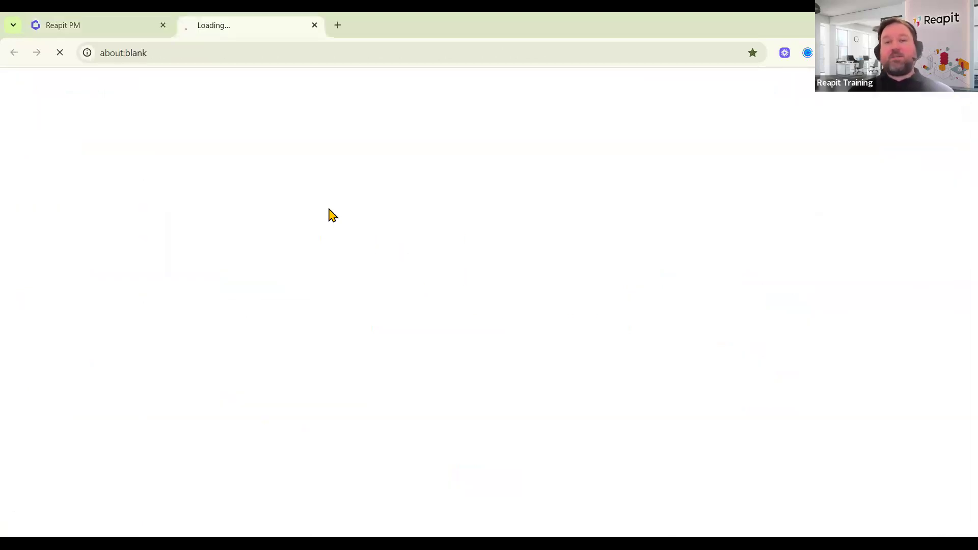